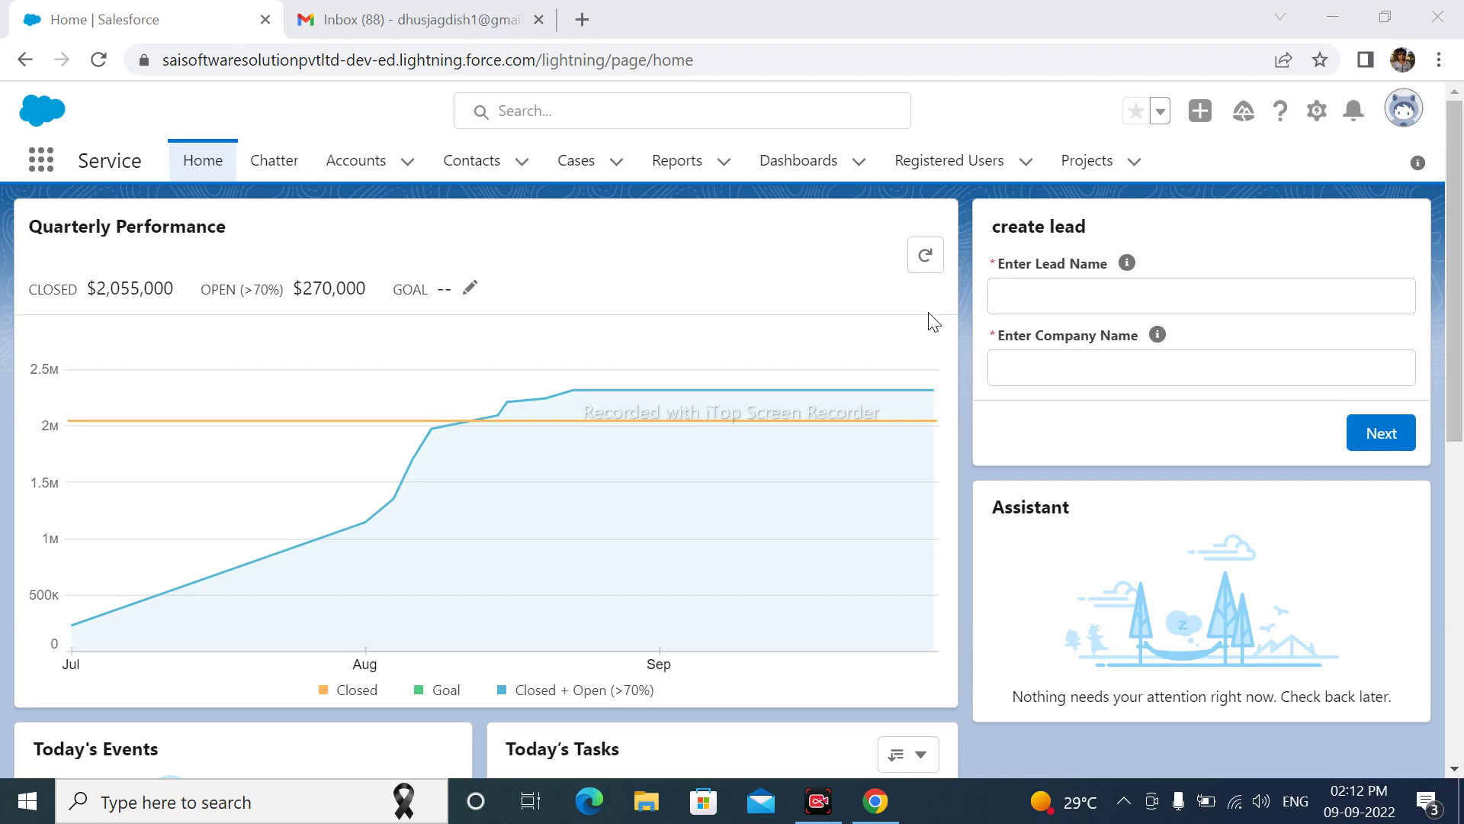
- Open Setup from the gear menu and filter Quick Find by 'assignment'
{"action": "left_click", "coordinate": [1317, 112]}
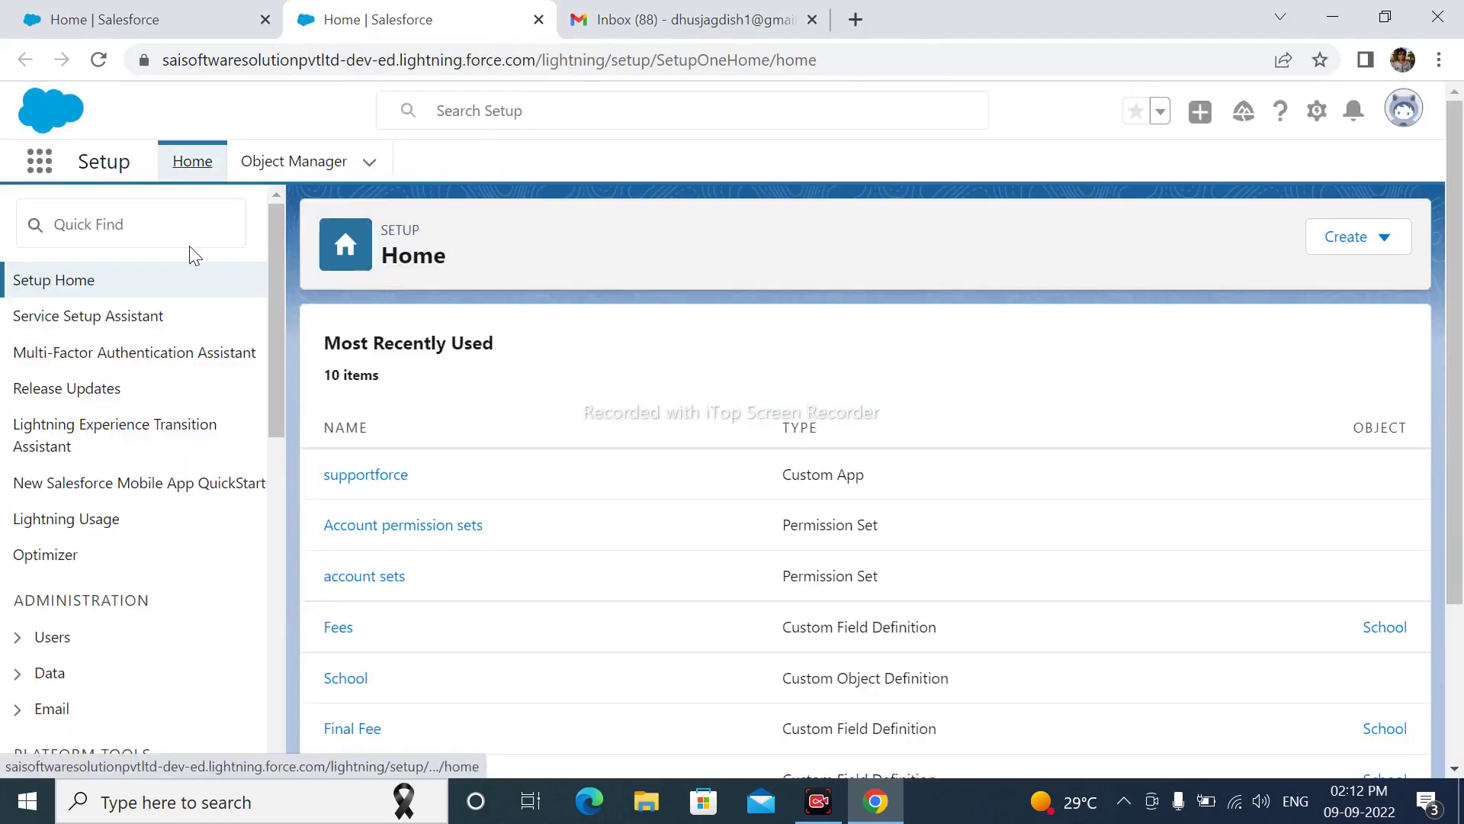
{"action": "left_click", "coordinate": [164, 226]}
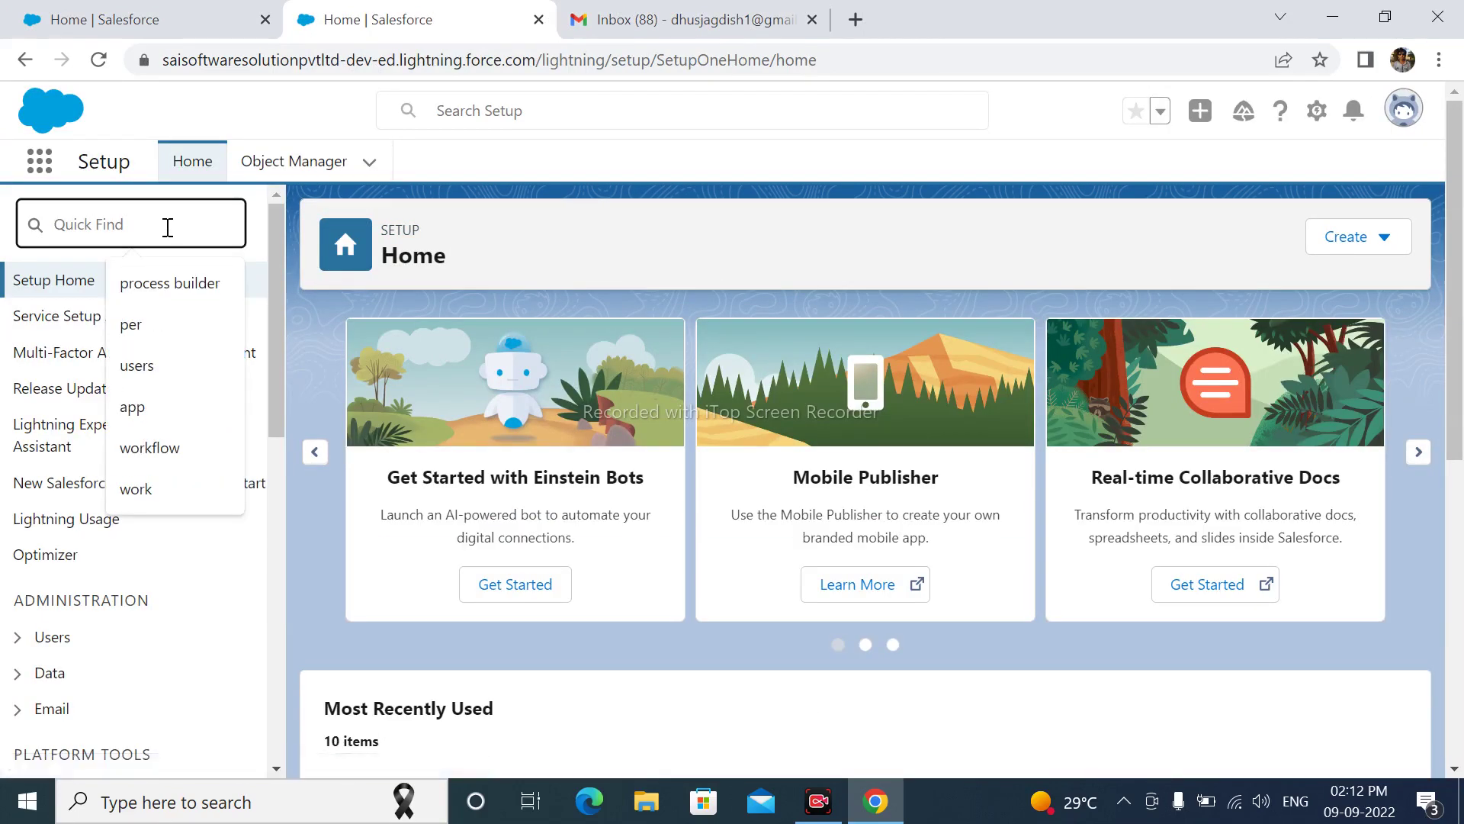
{"action": "type", "text": "a"}
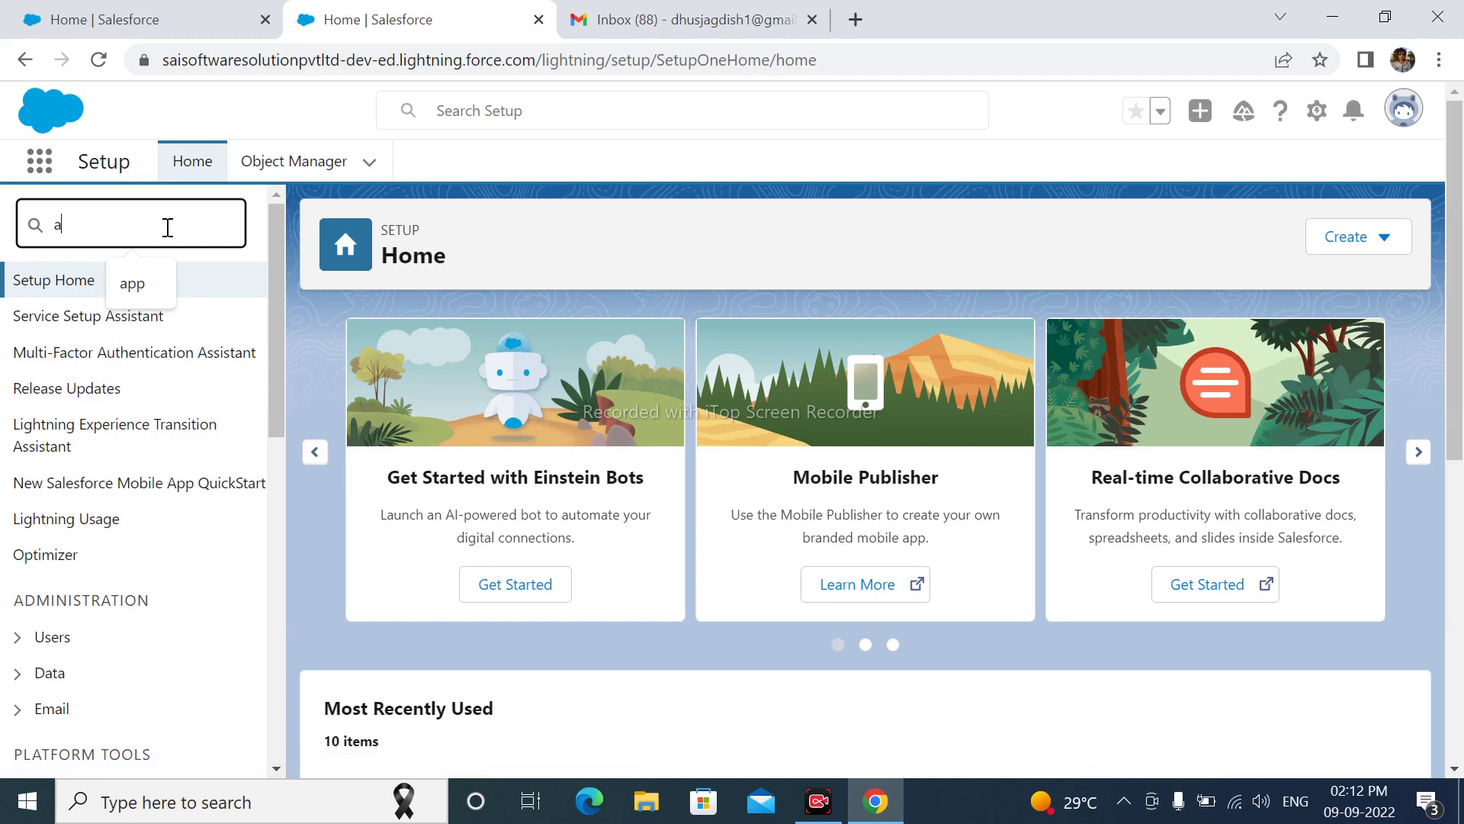
{"action": "type", "text": "ssignment"}
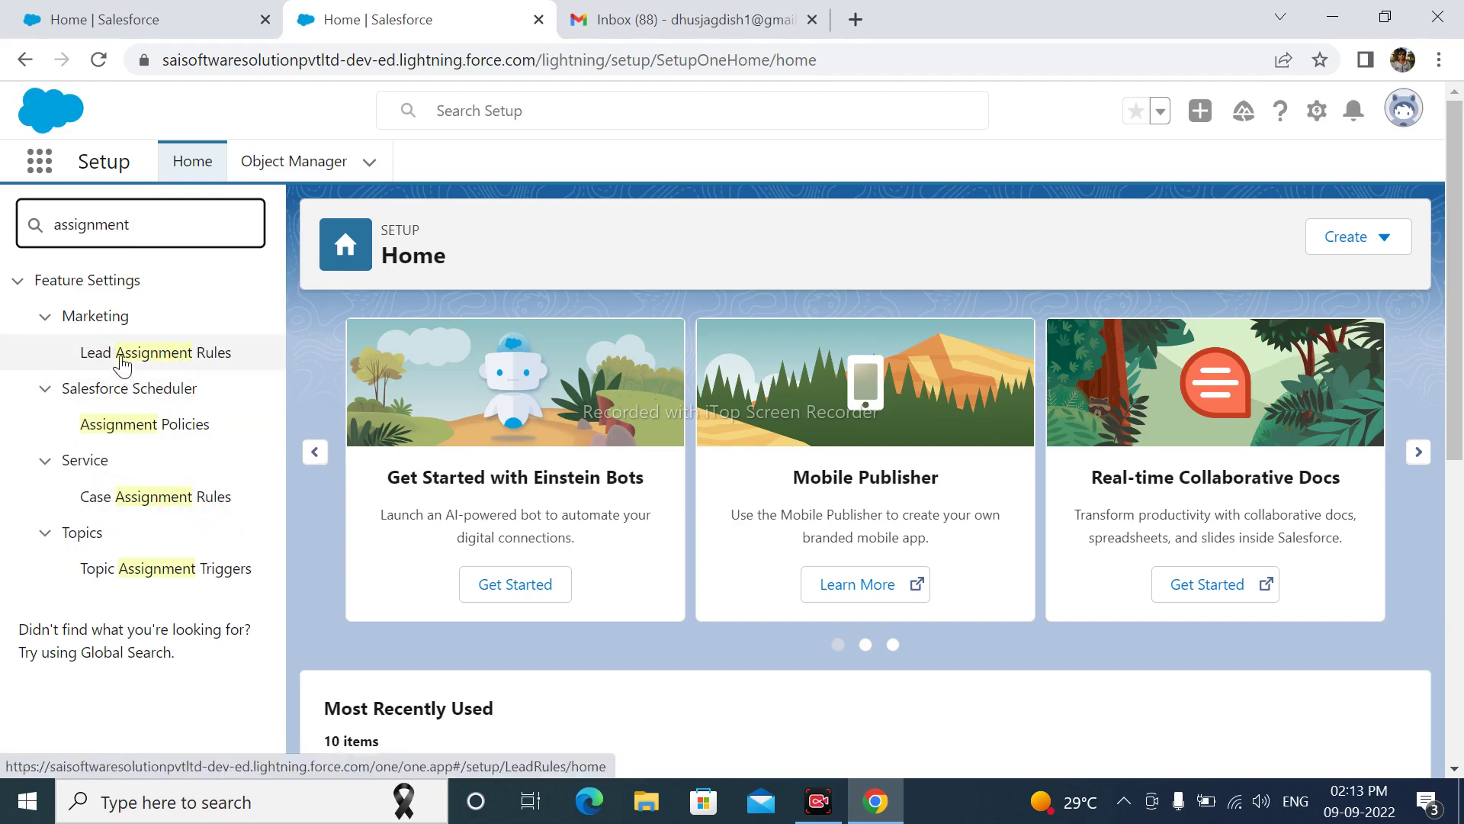
- Open Lead Assignment Rules from the Quick Find results
{"action": "left_click", "coordinate": [155, 363]}
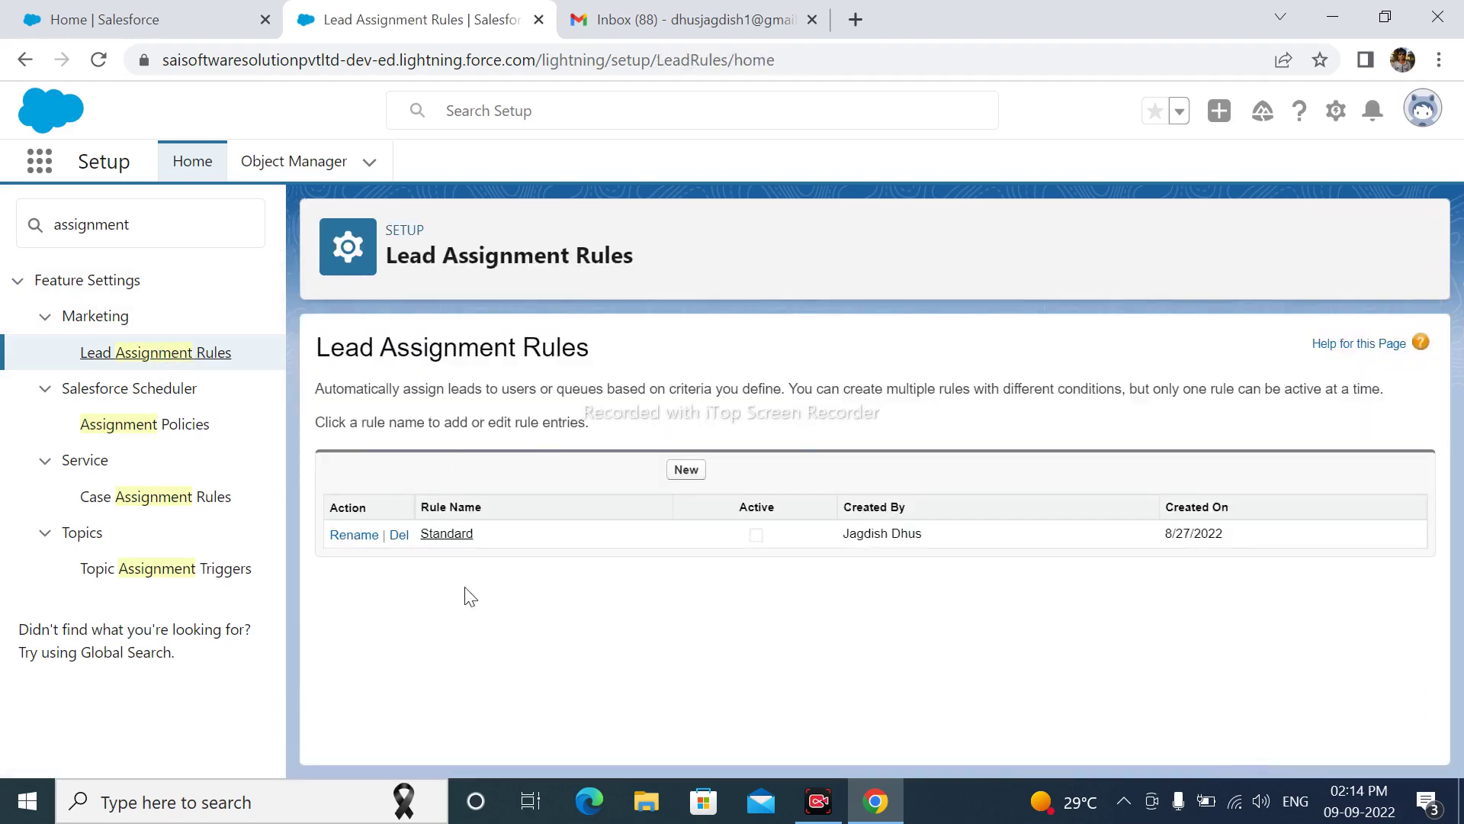
- Create the rule 'lead assign based city', mark it Active, and save it
{"action": "left_click", "coordinate": [690, 479]}
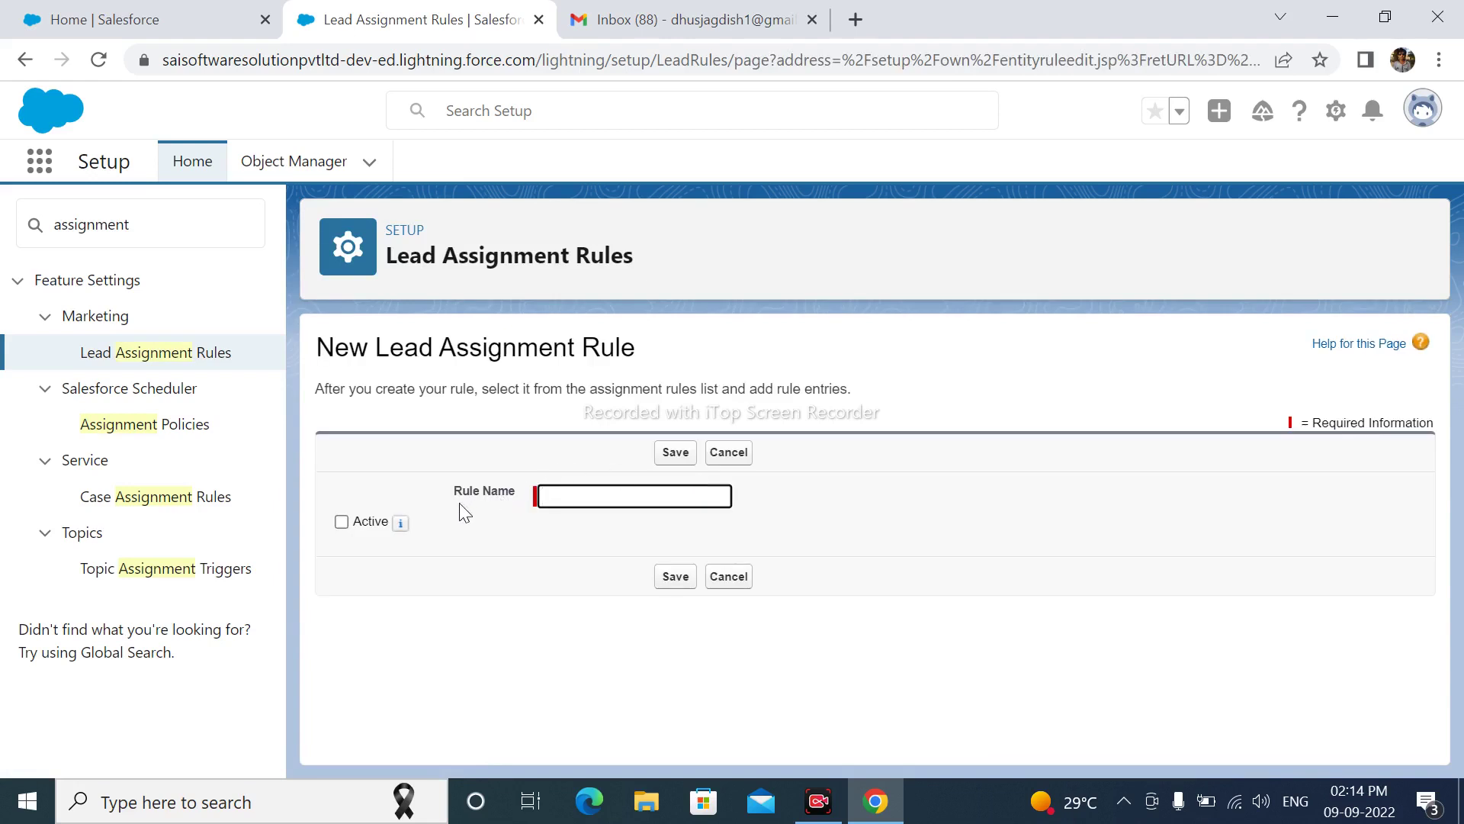
{"action": "left_click", "coordinate": [588, 495]}
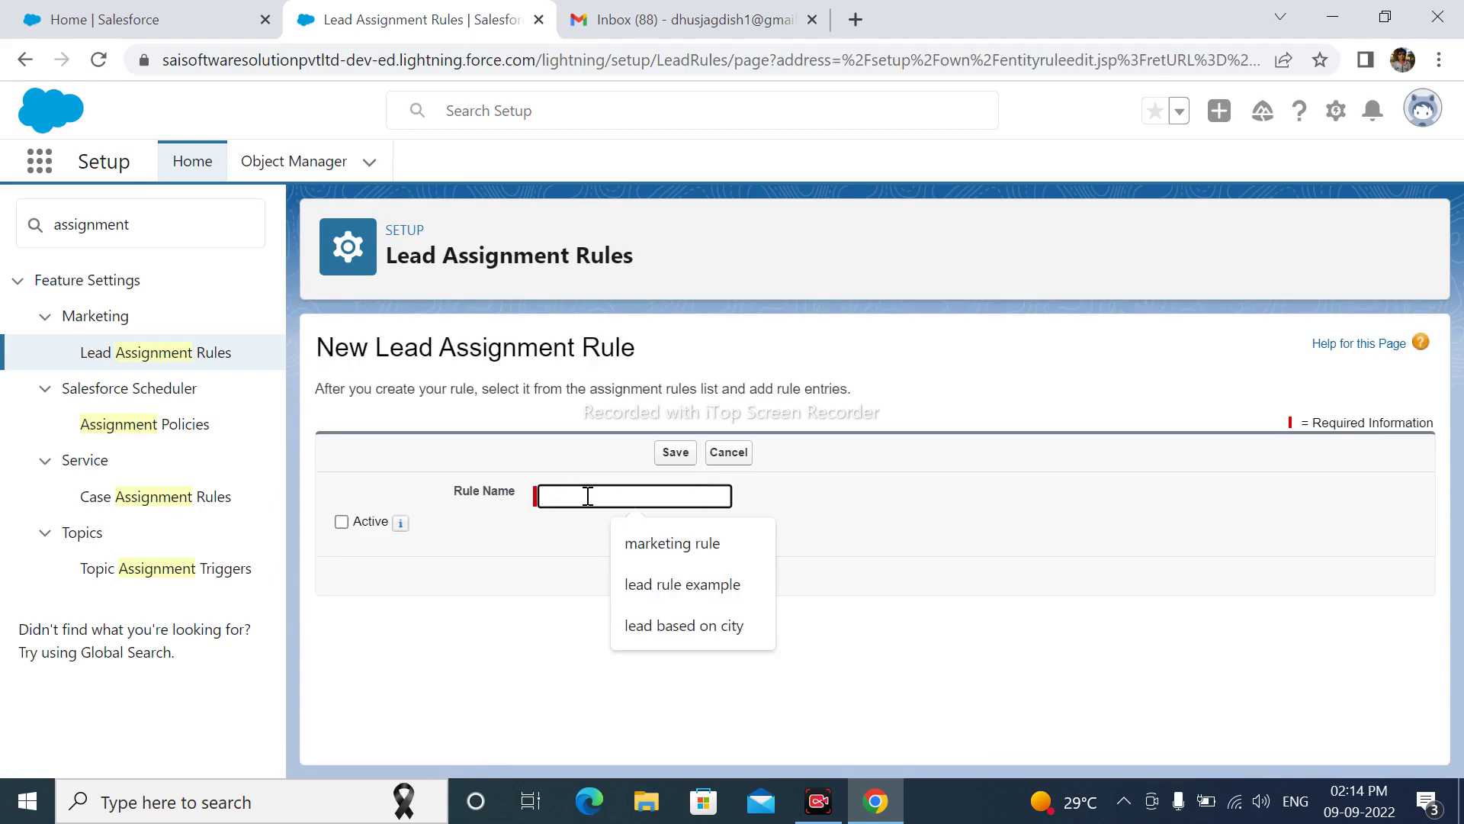
{"action": "type", "text": "lead"}
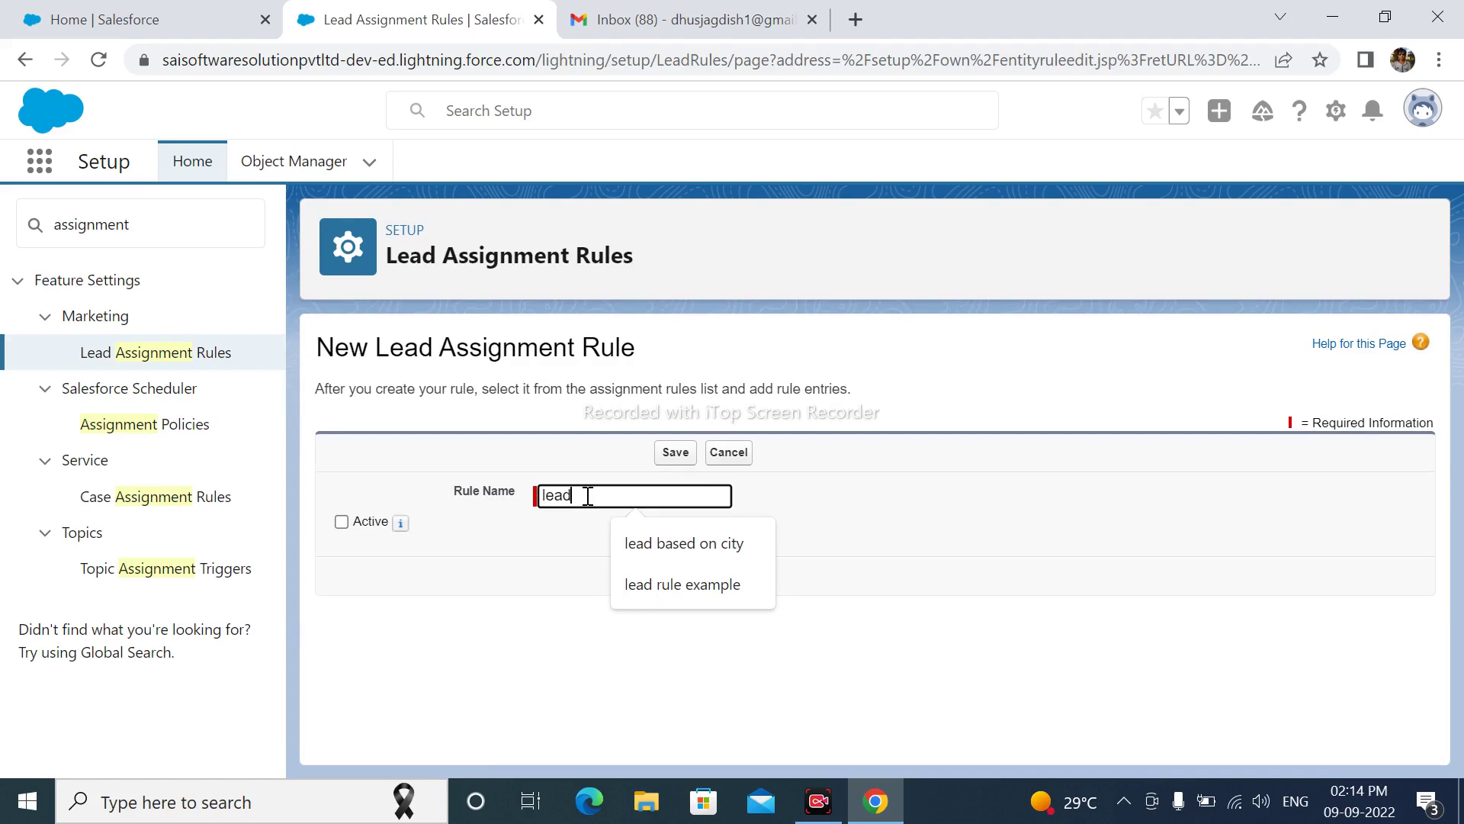
{"action": "type", "text": " ass"}
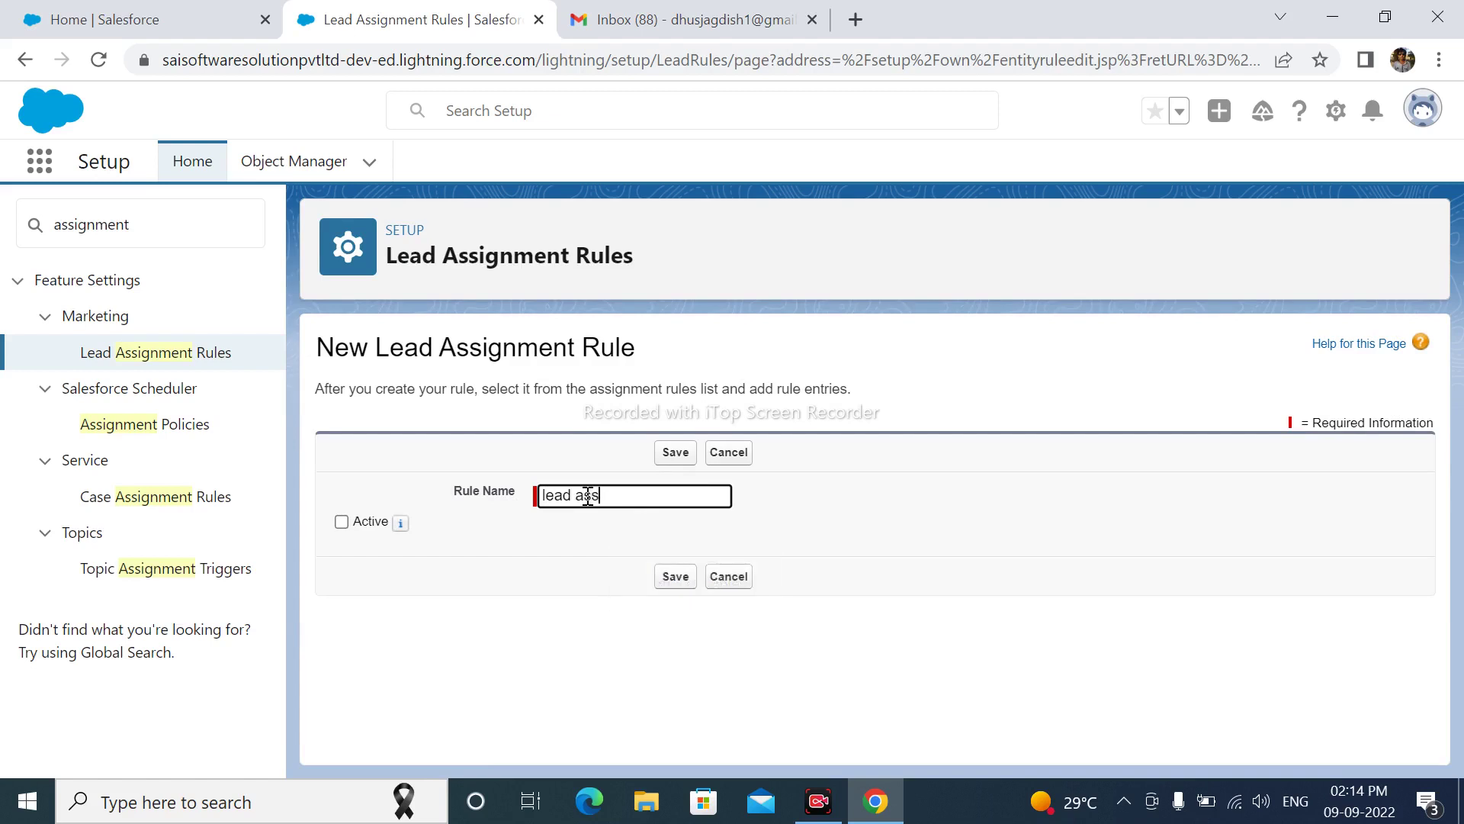
{"action": "type", "text": "ign based o"}
{"action": "type", "text": "ity"}
{"action": "left_click", "coordinate": [344, 523]}
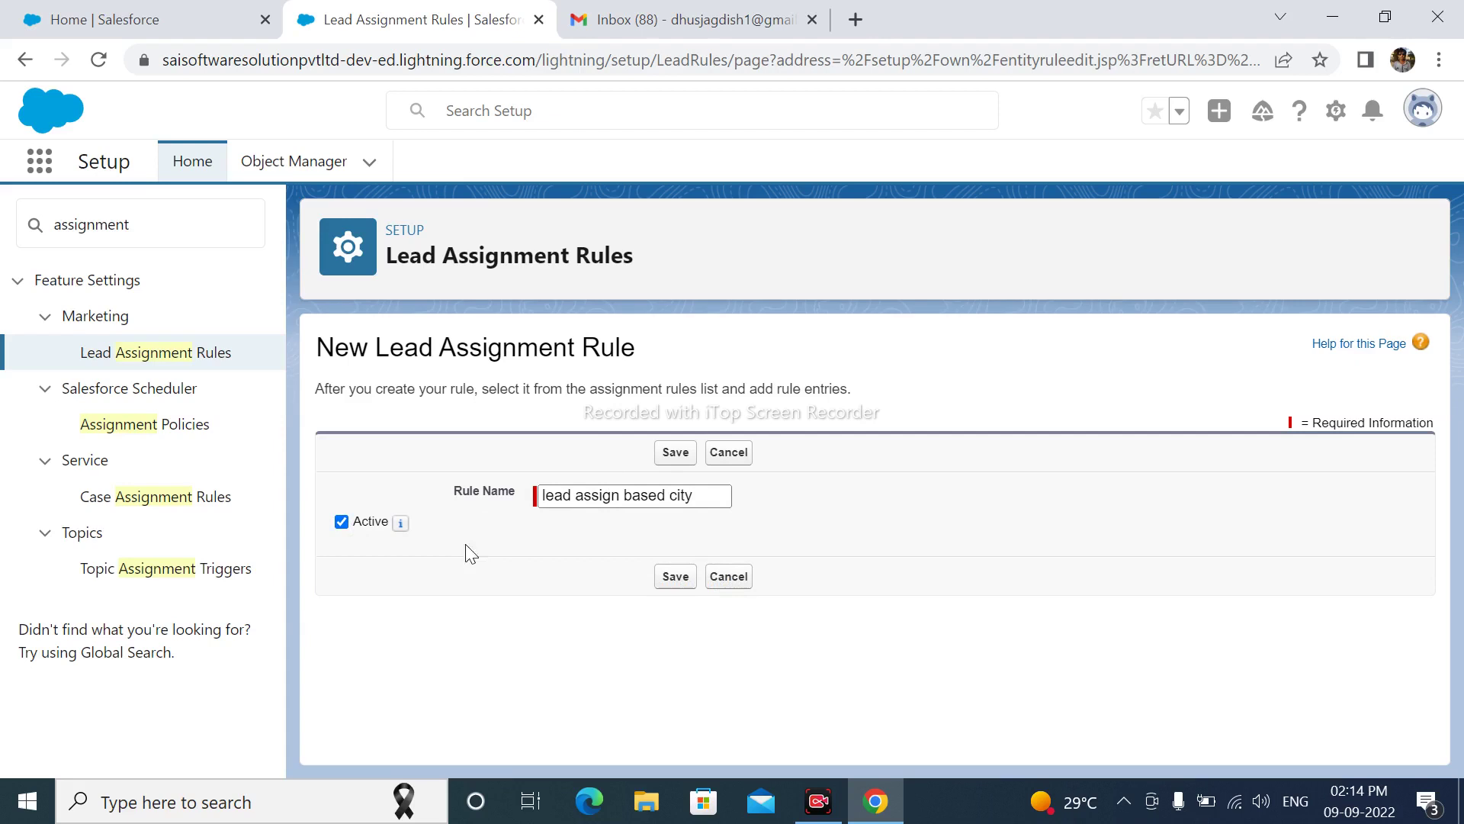
{"action": "left_click", "coordinate": [674, 583]}
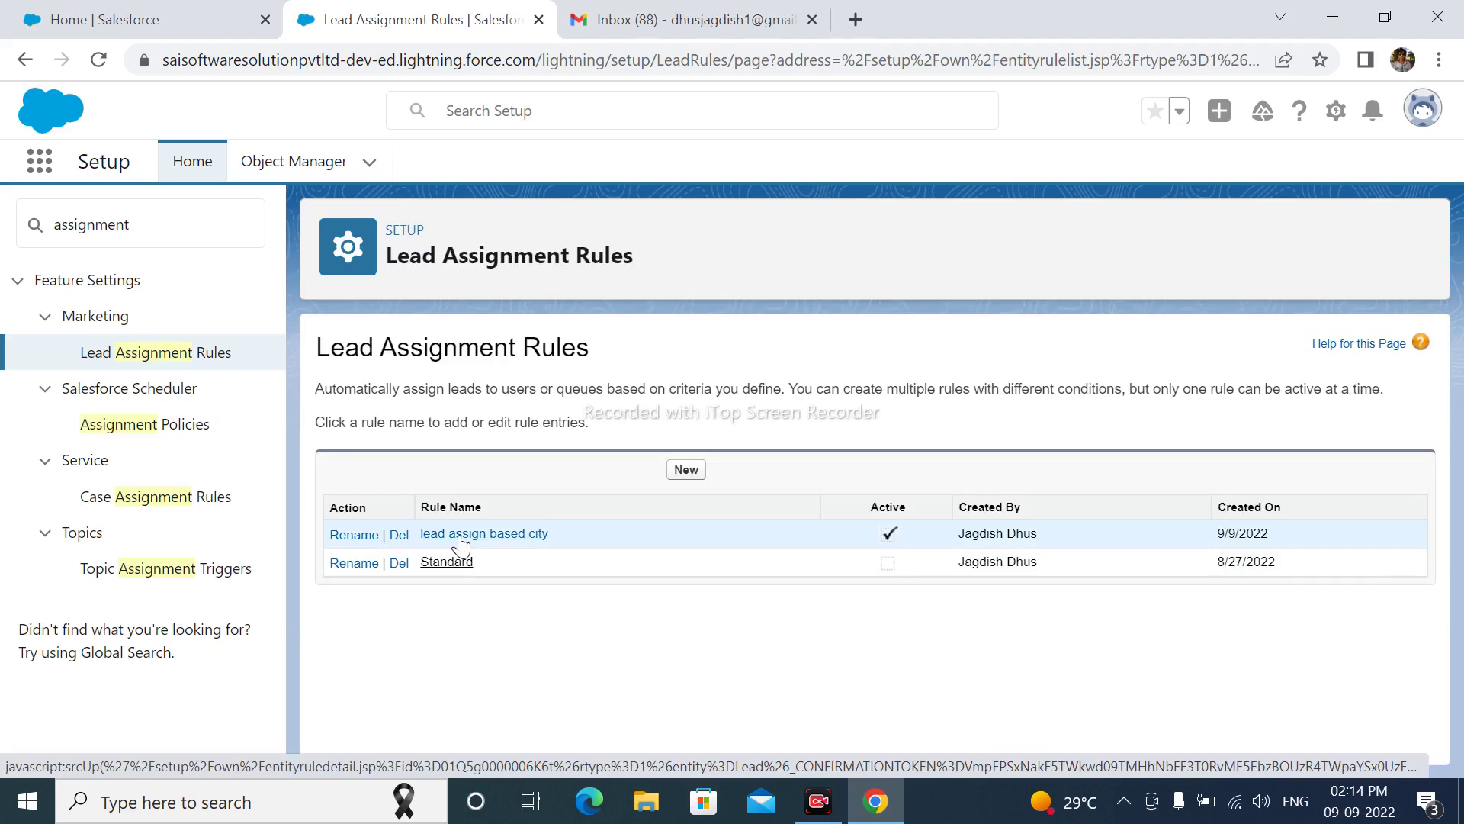
- Open the lead assign based city rule and start a new entry with sort order 1
{"action": "left_click", "coordinate": [488, 535]}
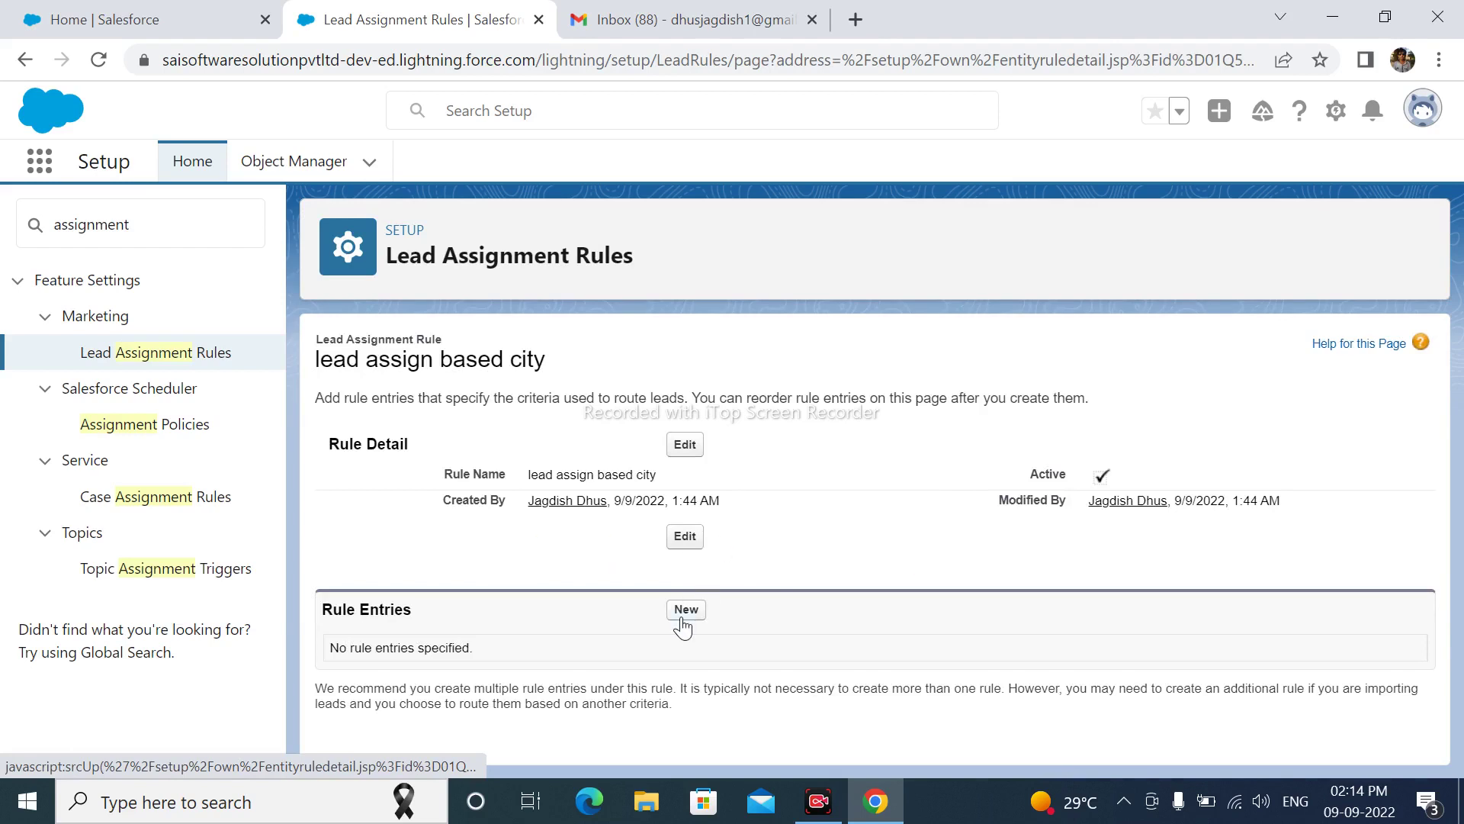
{"action": "left_click", "coordinate": [687, 610]}
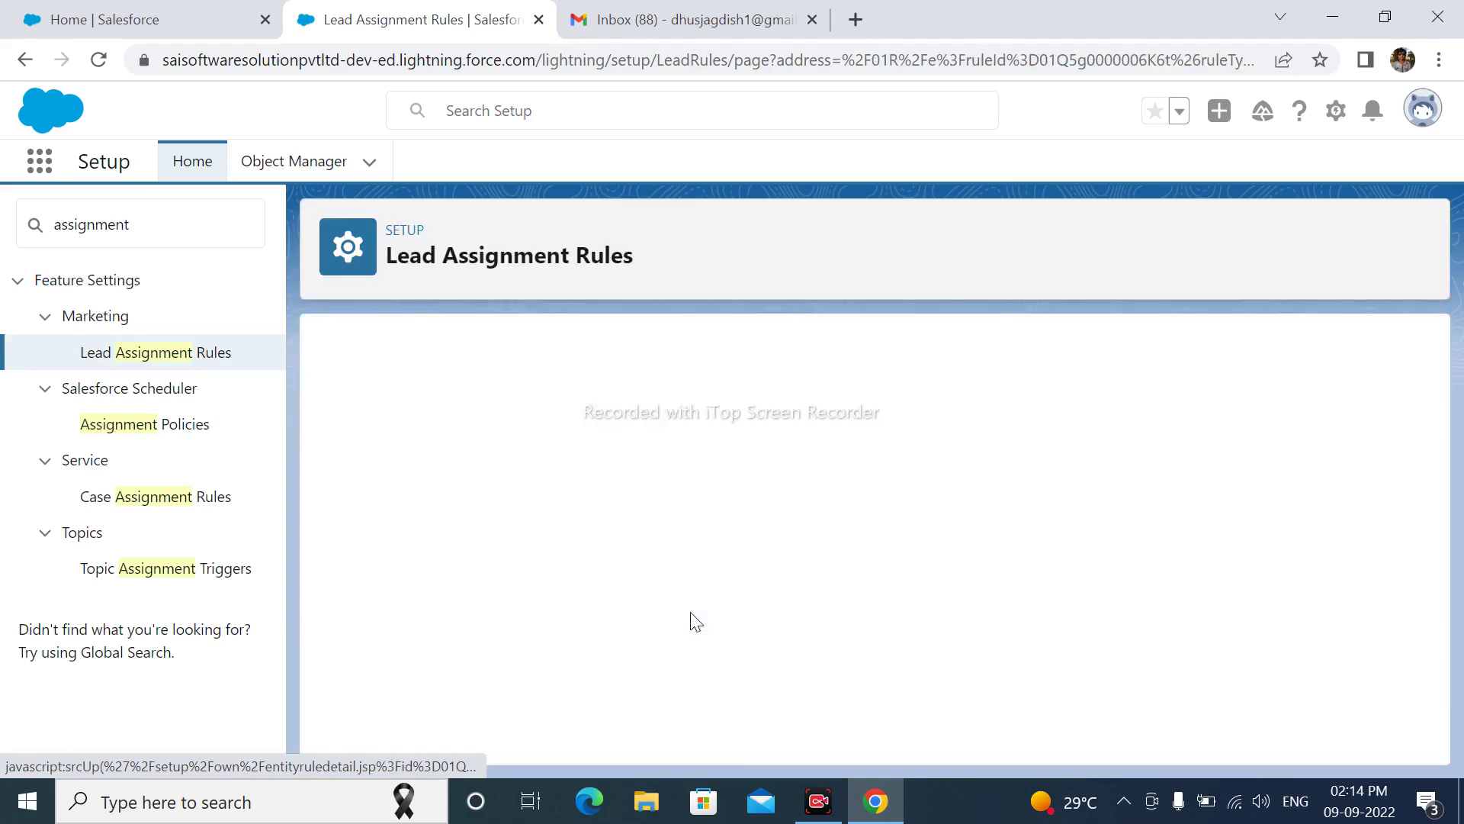
{"action": "left_click", "coordinate": [549, 481]}
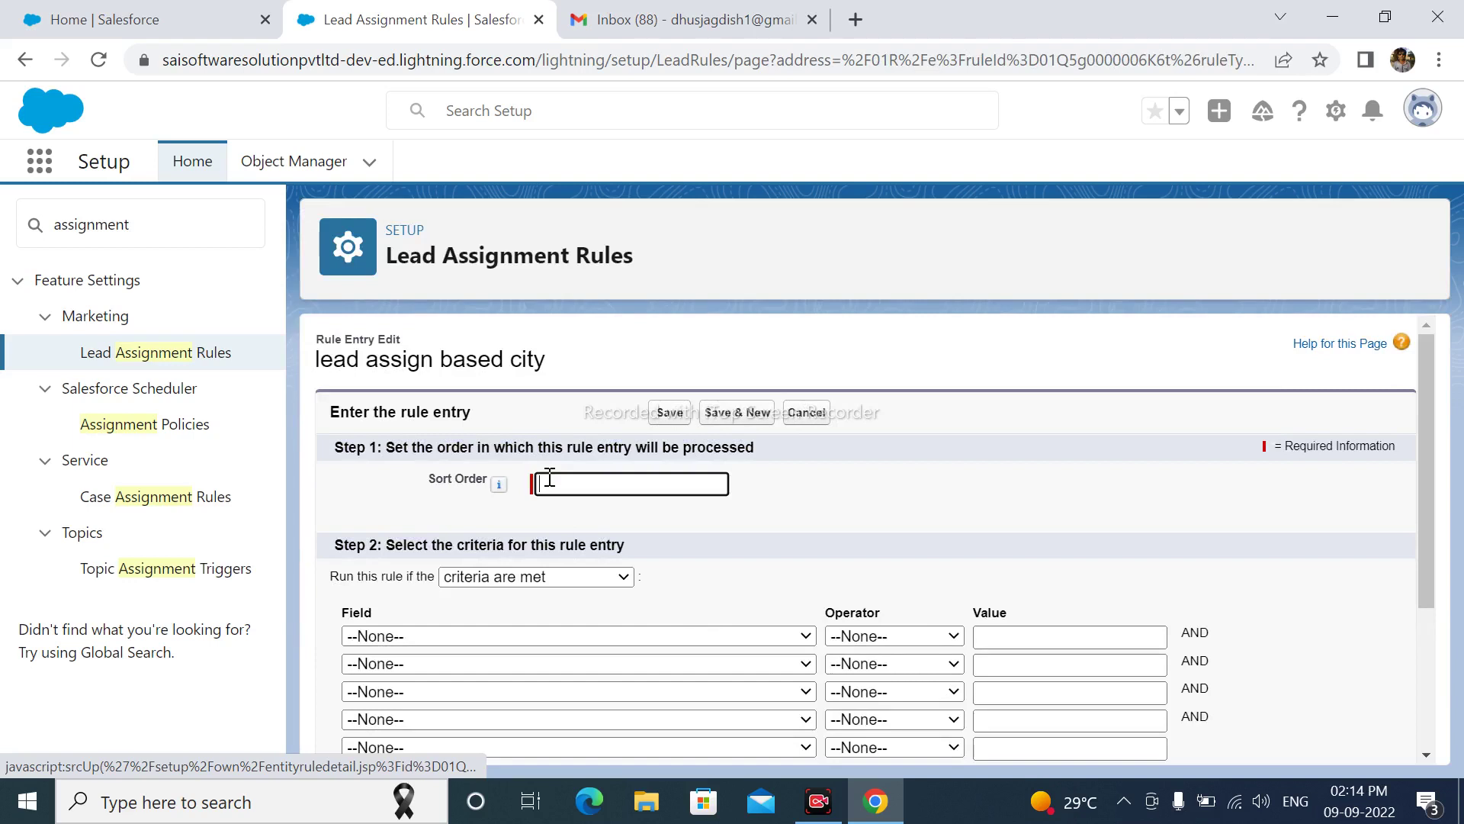
{"action": "type", "text": "1"}
{"action": "left_click", "coordinate": [726, 538]}
{"action": "scroll", "coordinate": [728, 543], "scroll_direction": "down", "scroll_amount": 1}
{"action": "scroll", "coordinate": [727, 540], "scroll_direction": "down", "scroll_amount": 3}
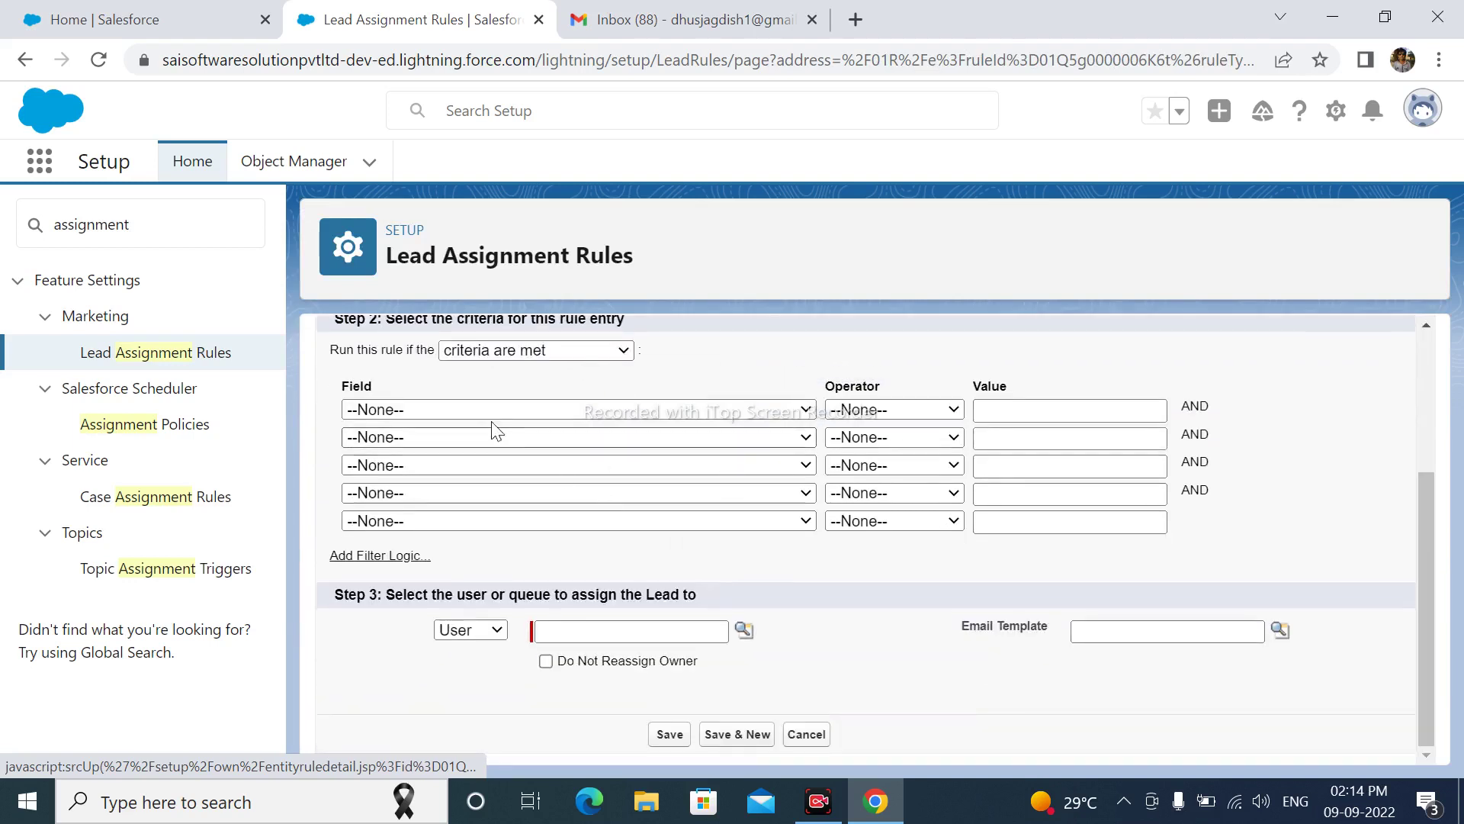
- Set the entry criterion to Lead: City equals Pune
{"action": "left_click", "coordinate": [387, 412]}
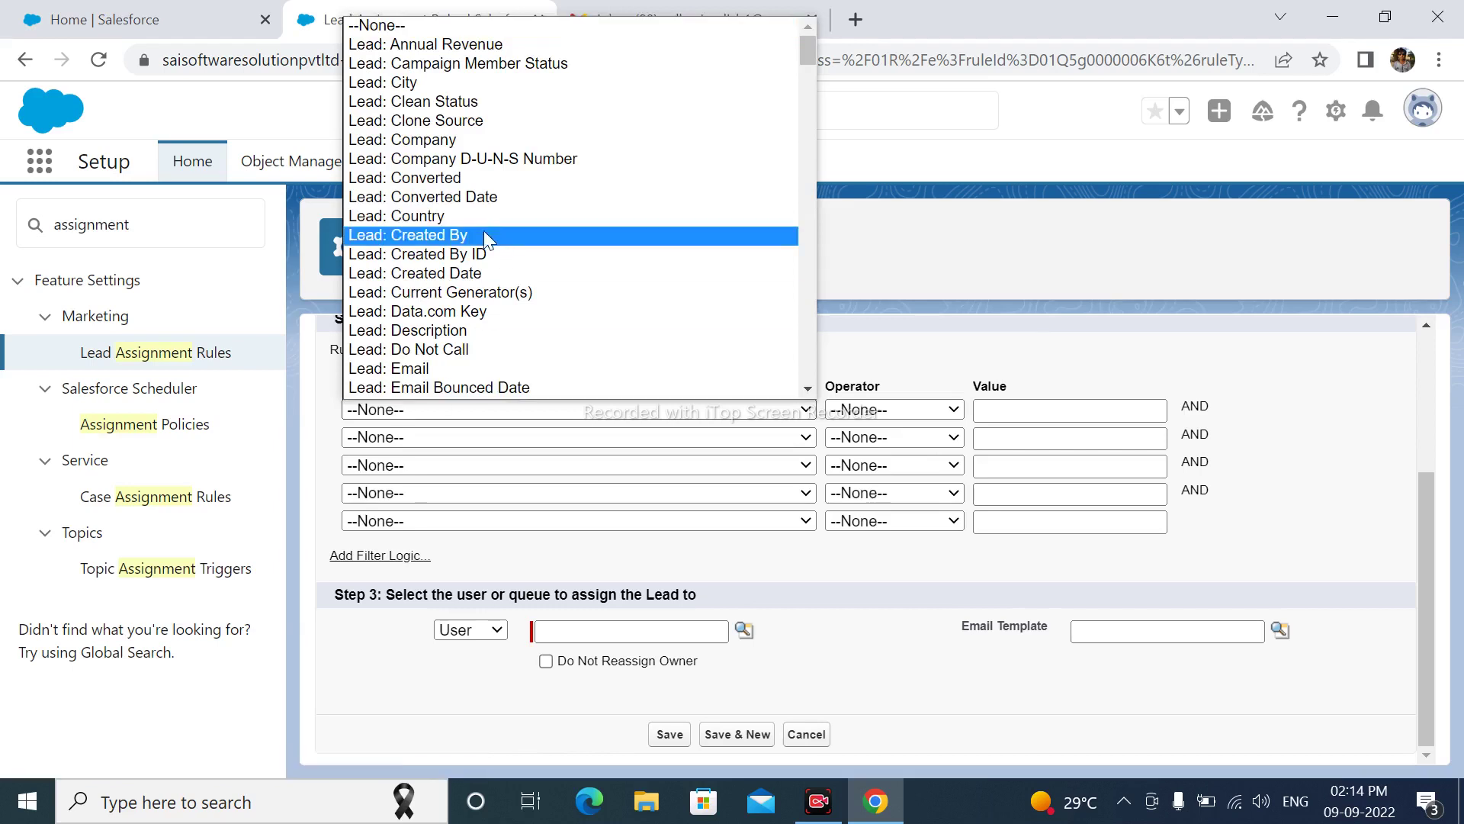
{"action": "left_click", "coordinate": [376, 84]}
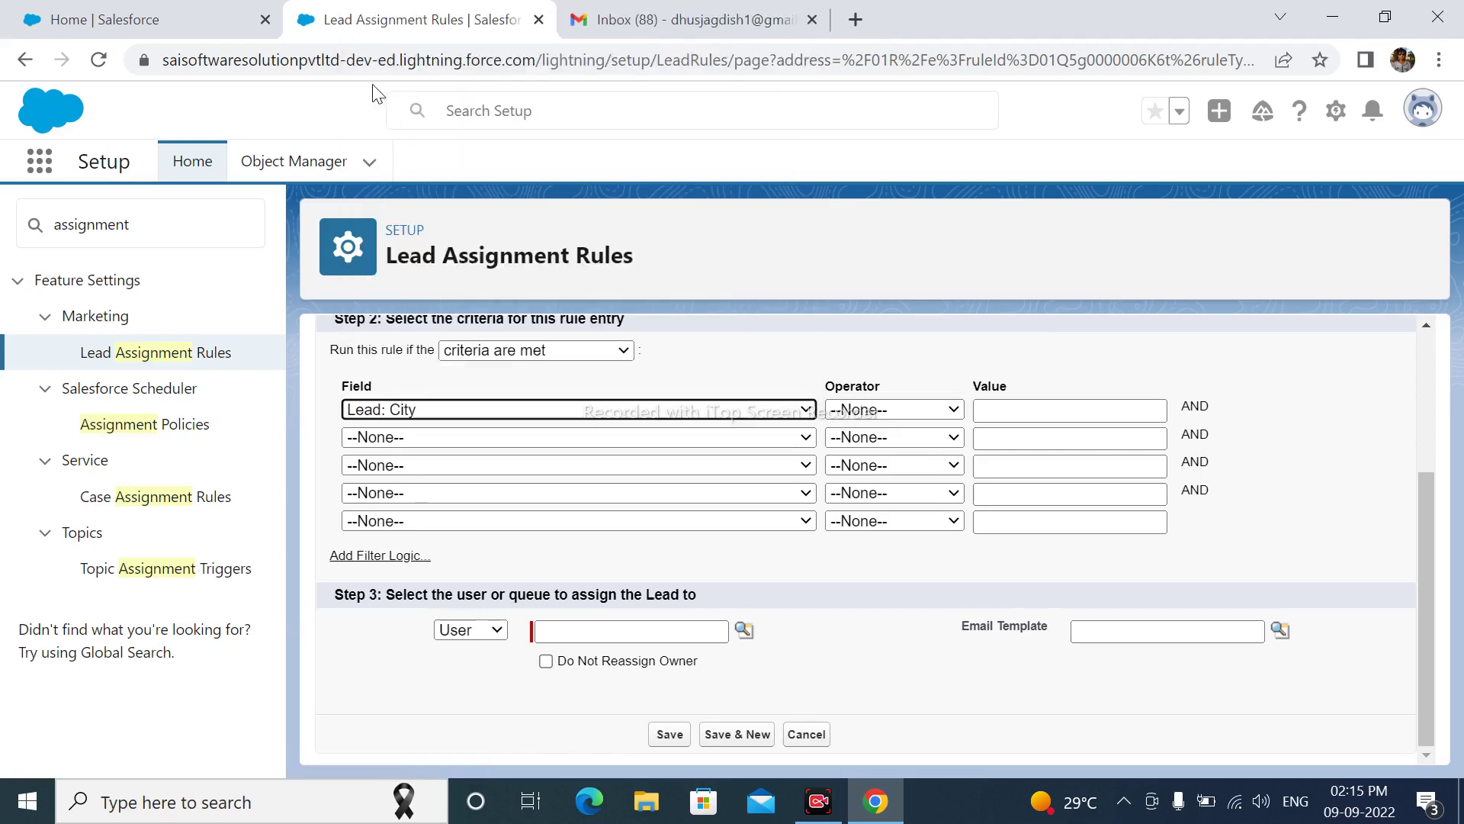
{"action": "left_click", "coordinate": [865, 409]}
{"action": "left_click", "coordinate": [862, 446]}
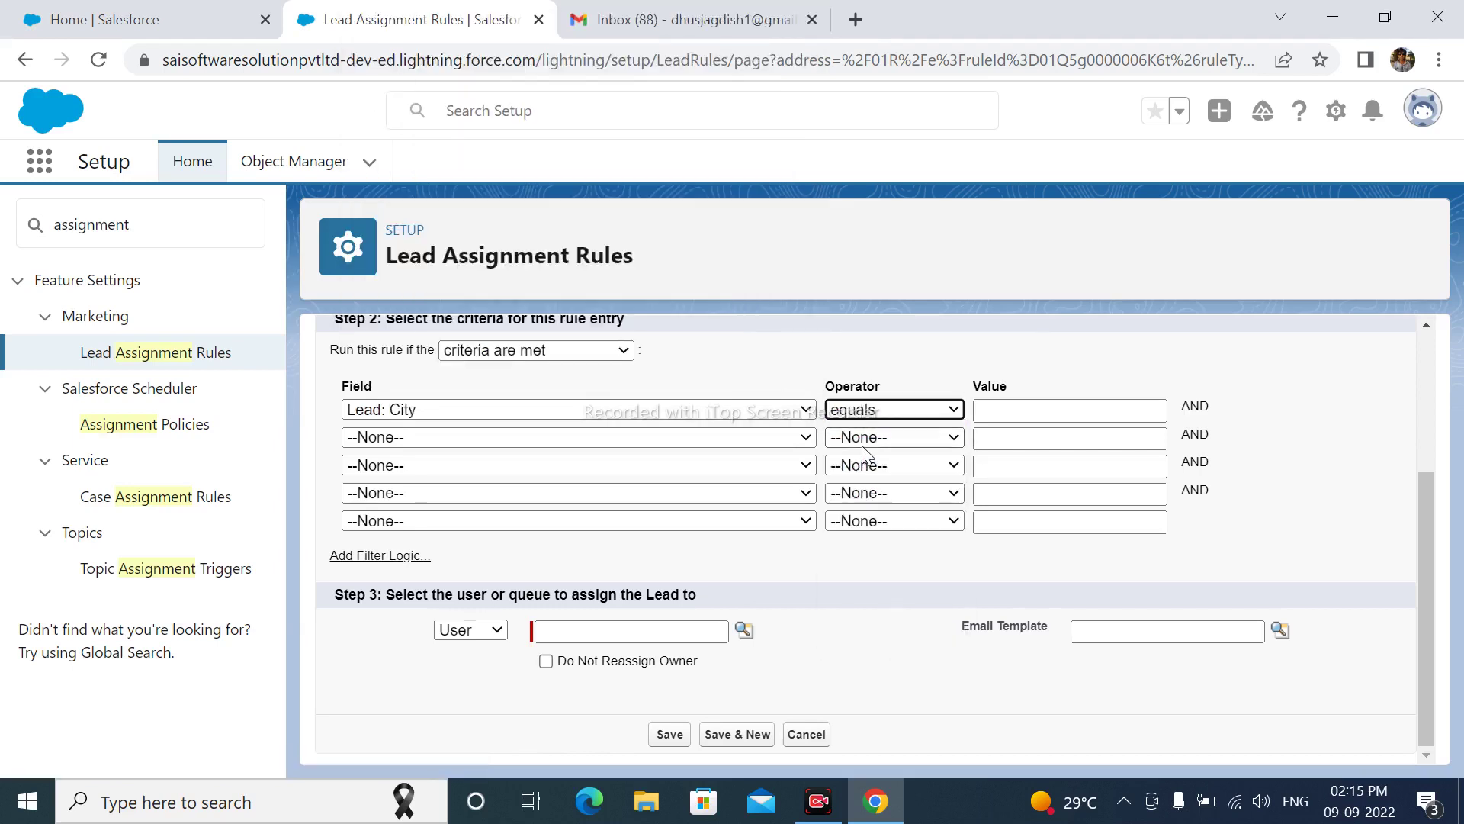
{"action": "left_click", "coordinate": [1026, 409]}
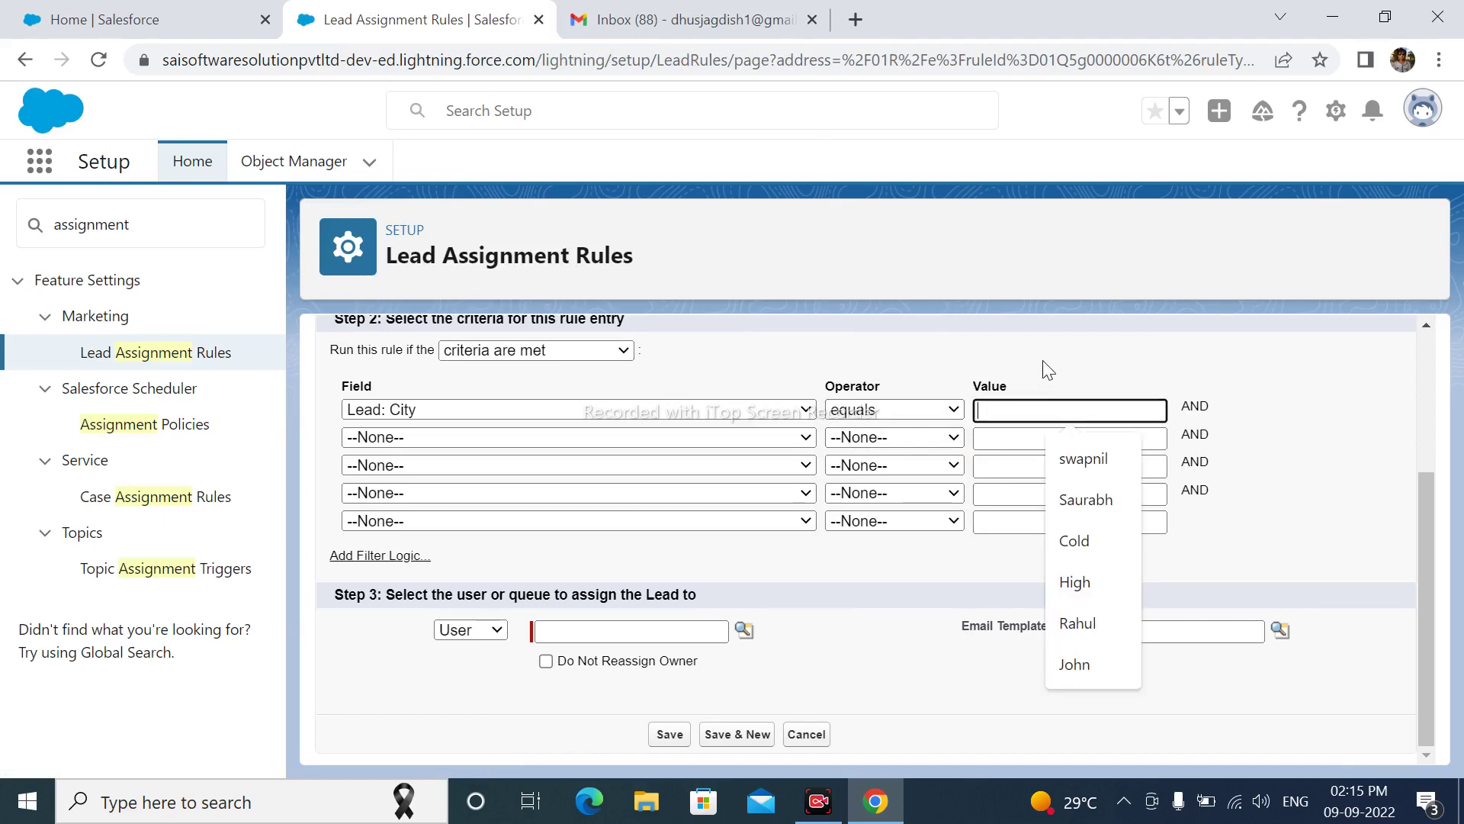
{"action": "type", "text": "Pune"}
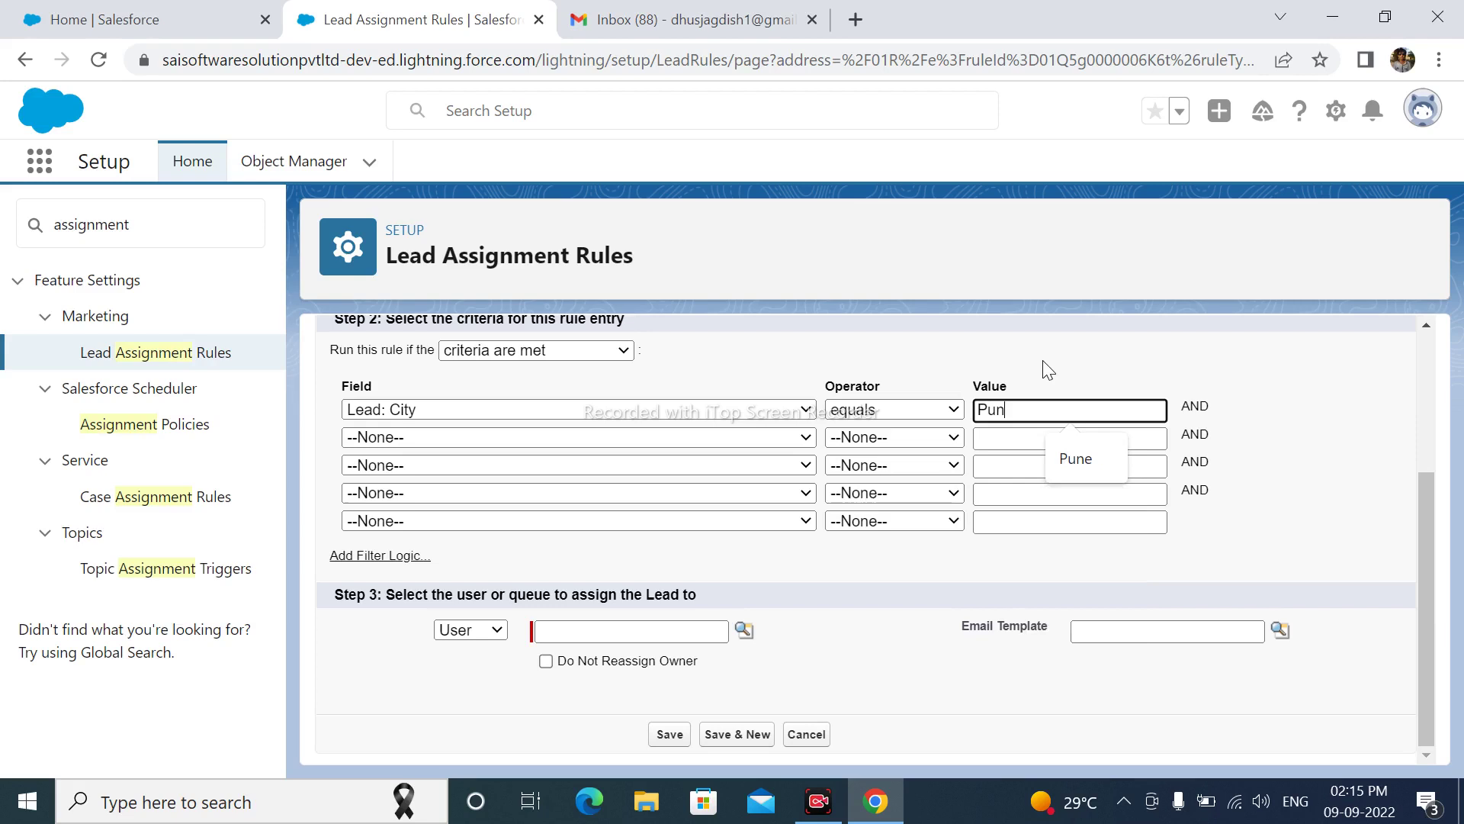
{"action": "left_click", "coordinate": [1043, 361]}
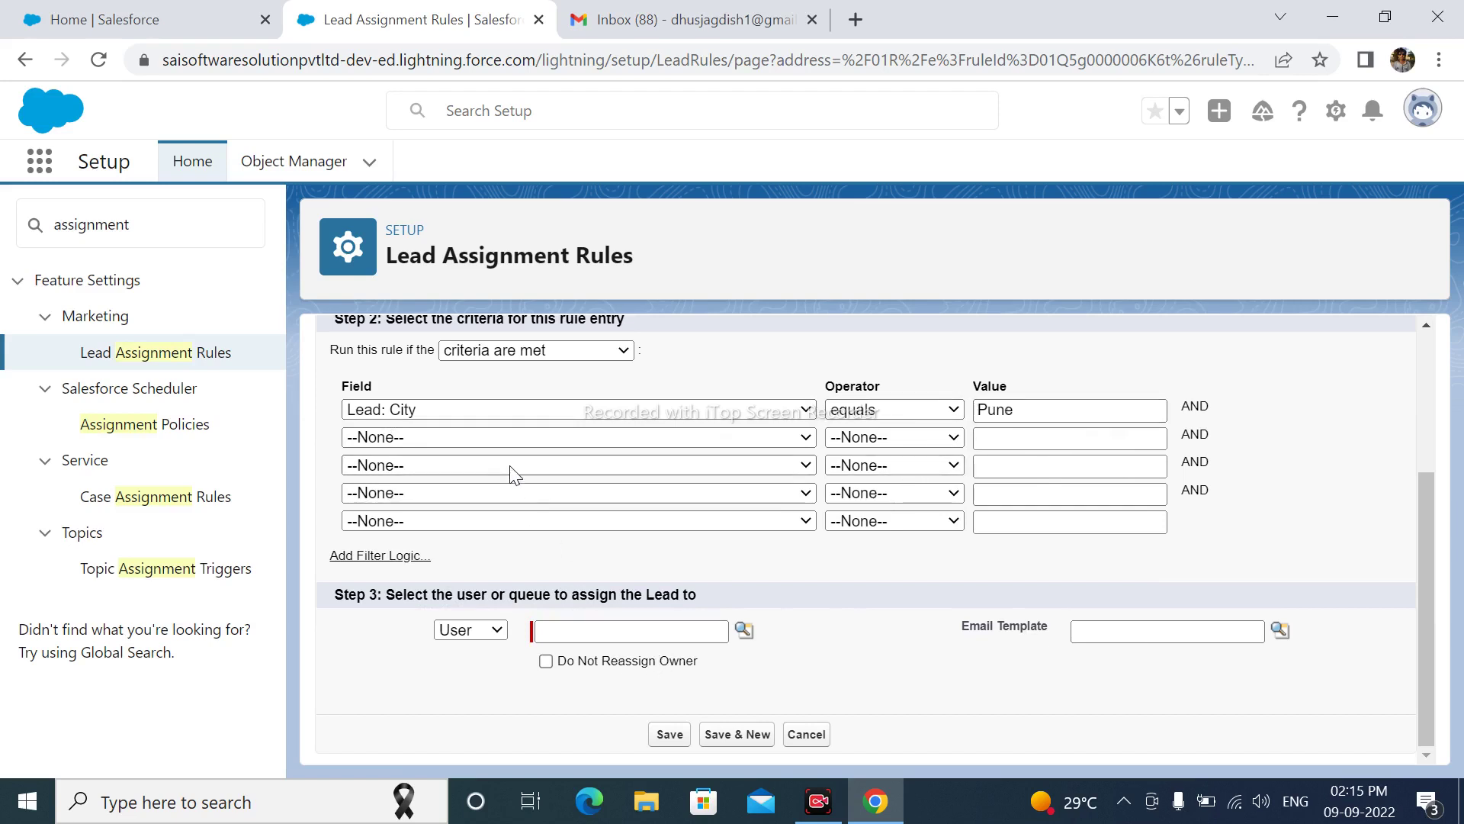
- Assign leads matching the Pune entry to the chosen user
{"action": "left_click", "coordinate": [746, 631]}
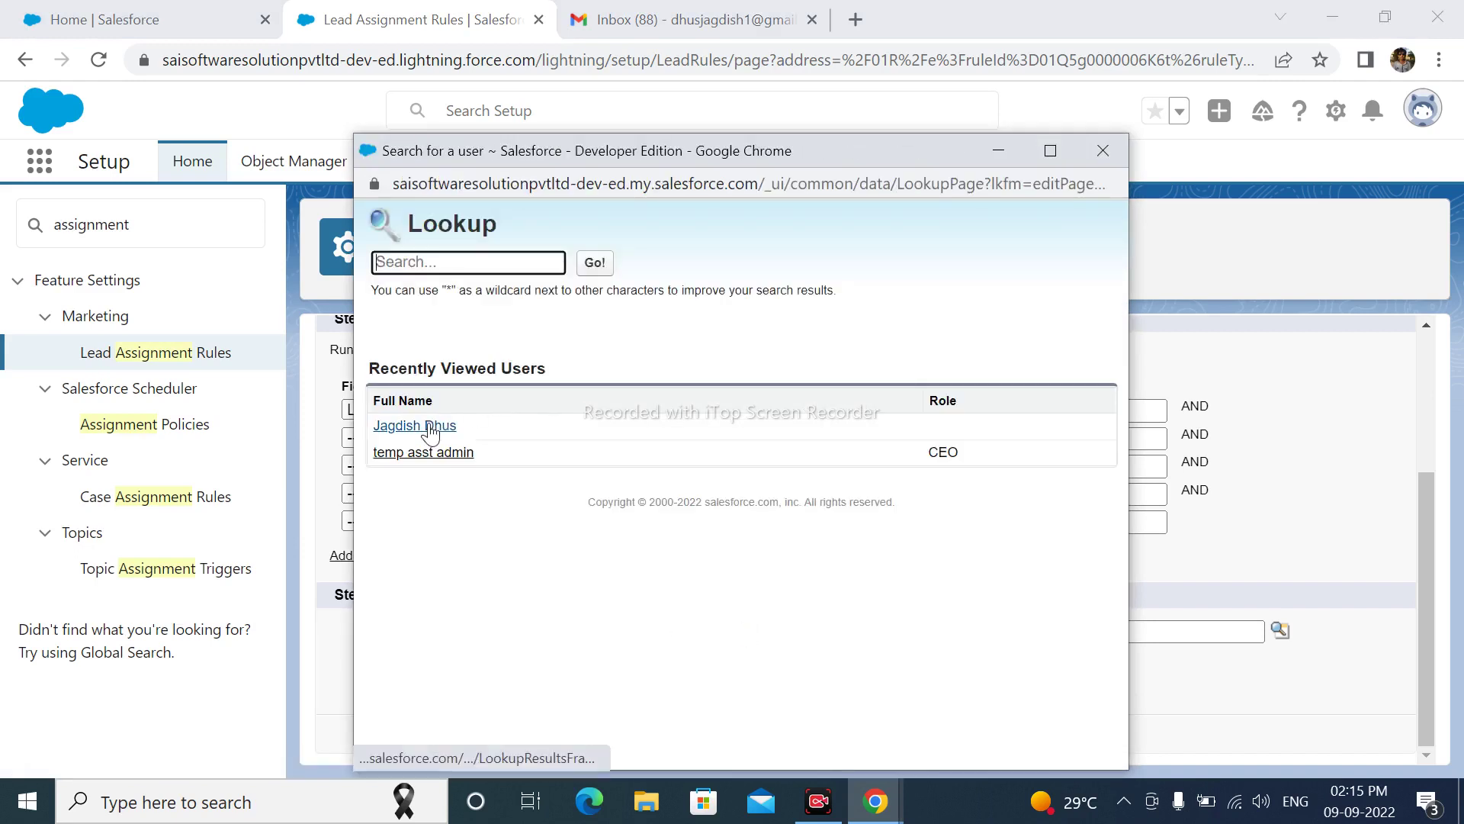
{"action": "left_click", "coordinate": [427, 425]}
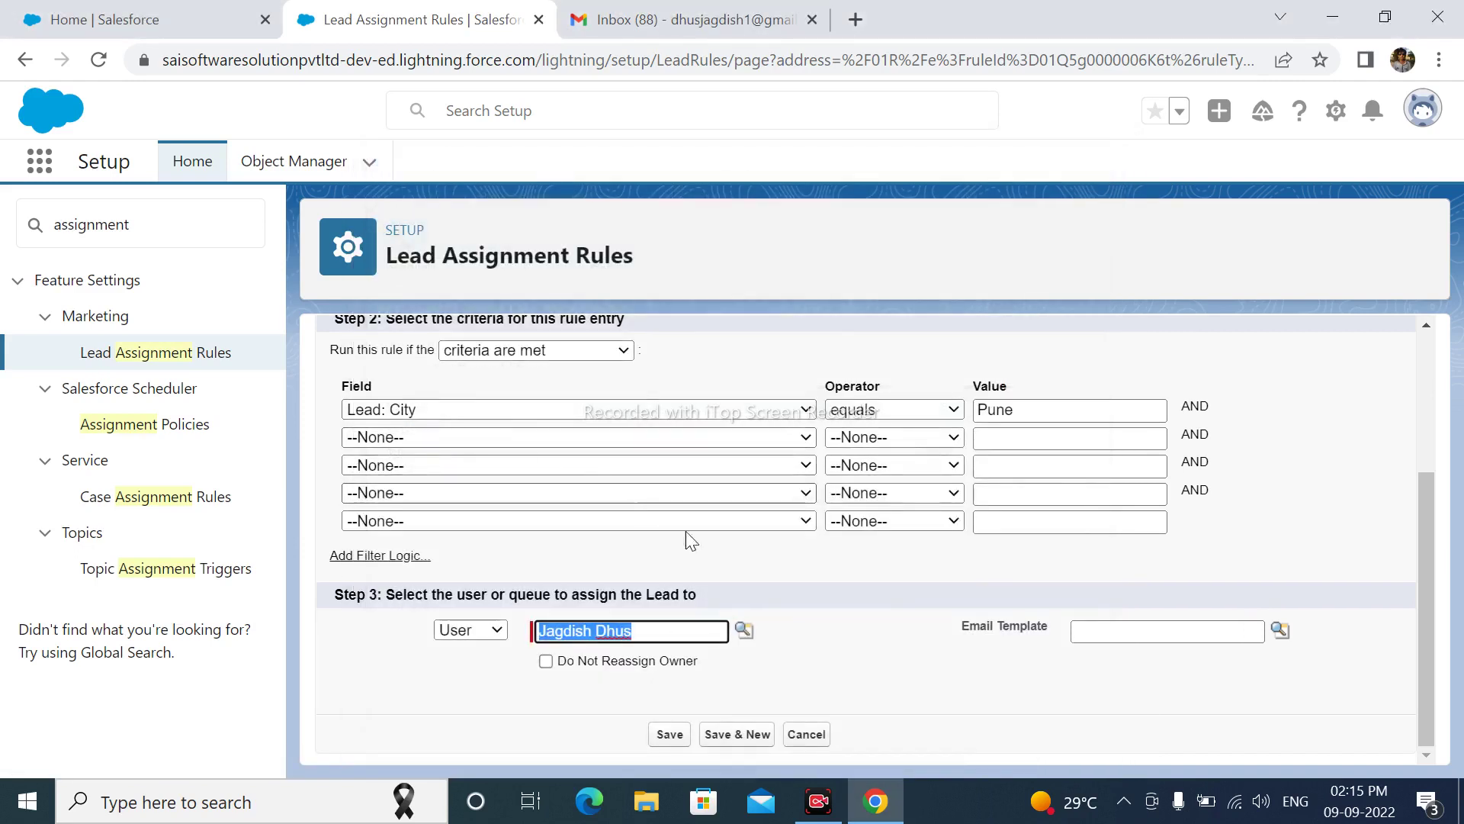
{"action": "left_click", "coordinate": [888, 655]}
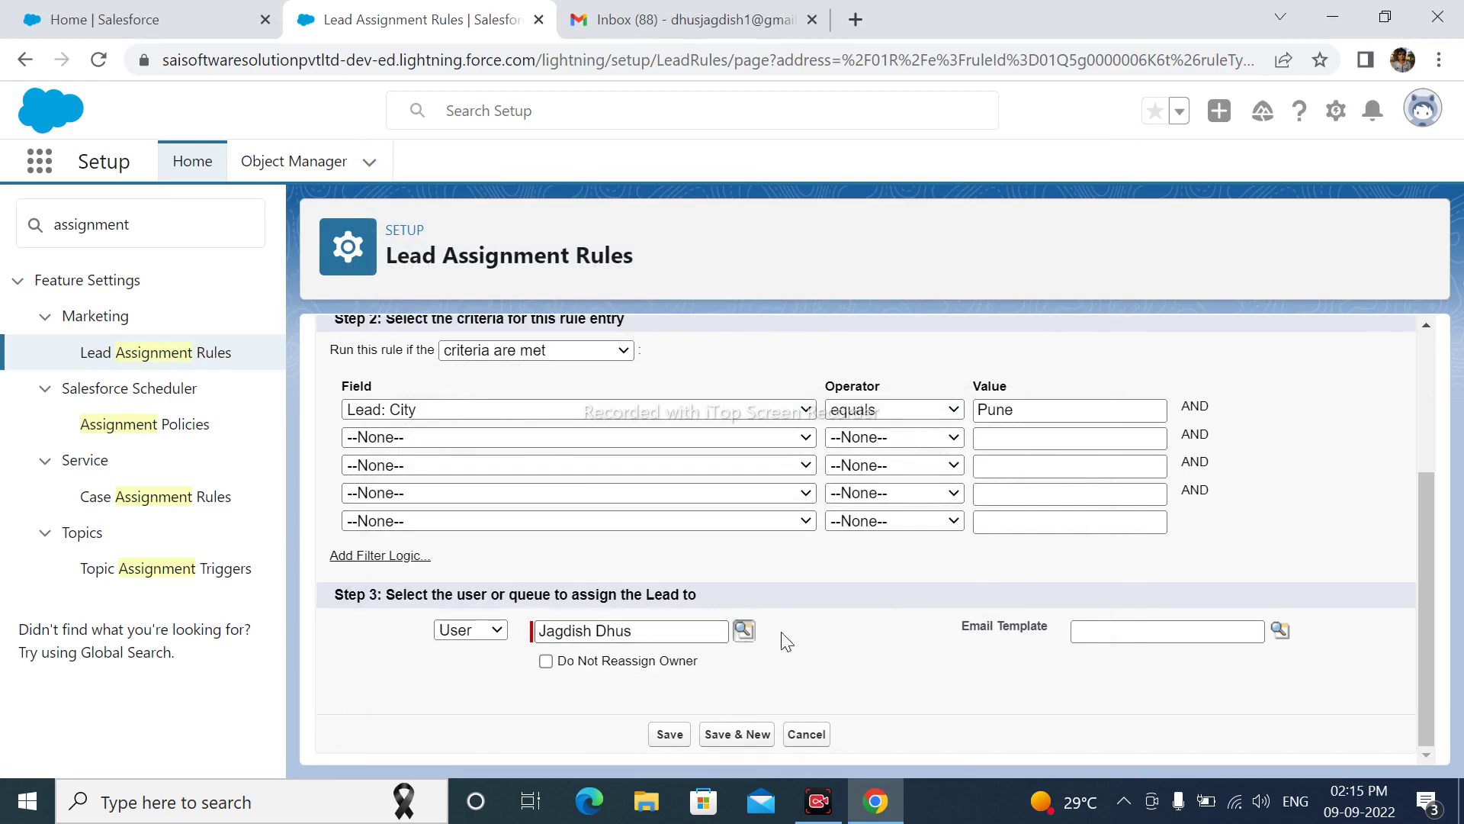
- Pick the Thank you for Registering email template and save the rule entry
{"action": "left_click", "coordinate": [1281, 631]}
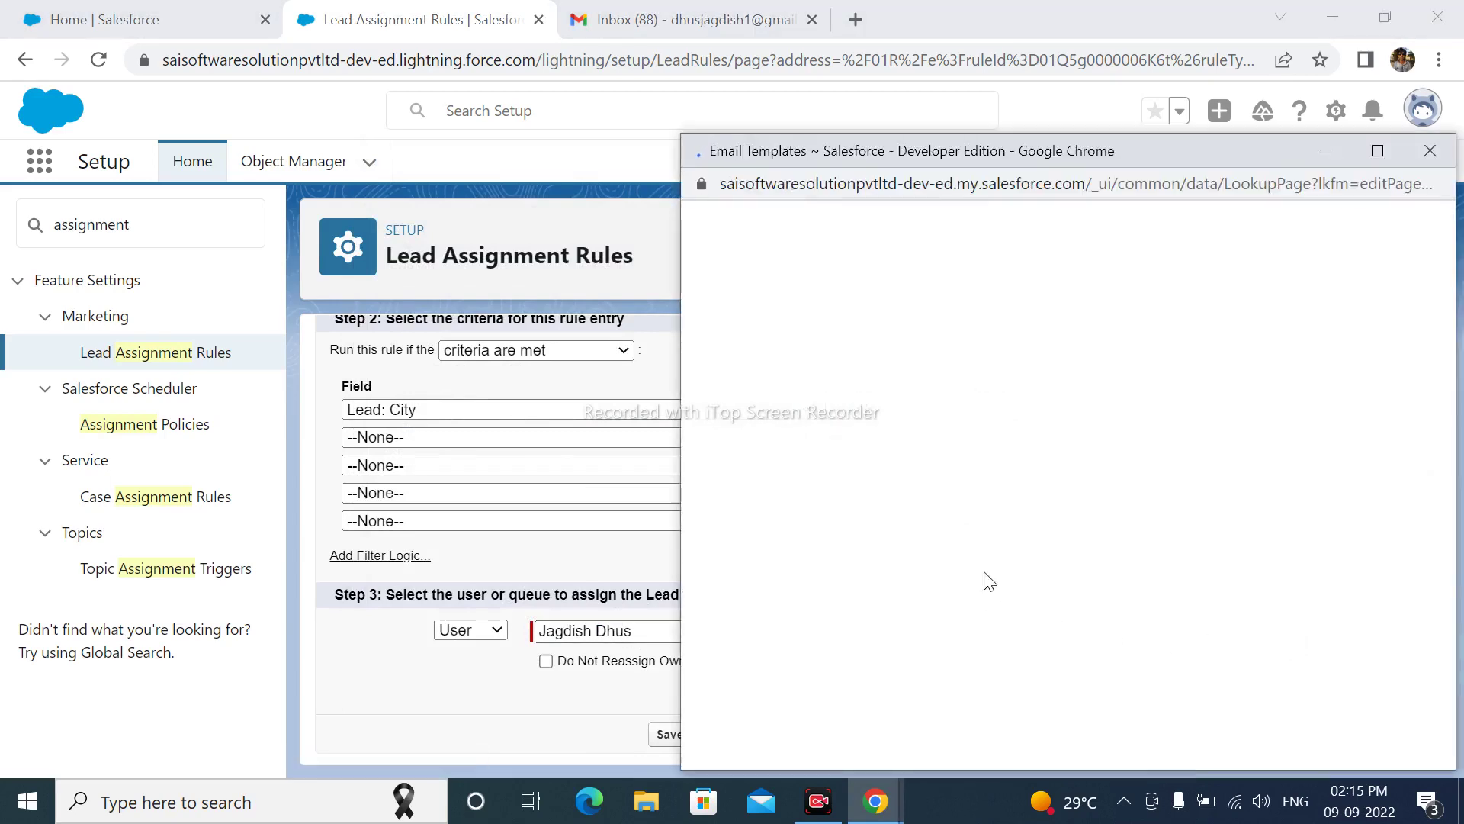
{"action": "scroll", "coordinate": [1288, 471], "scroll_direction": "down", "scroll_amount": 5}
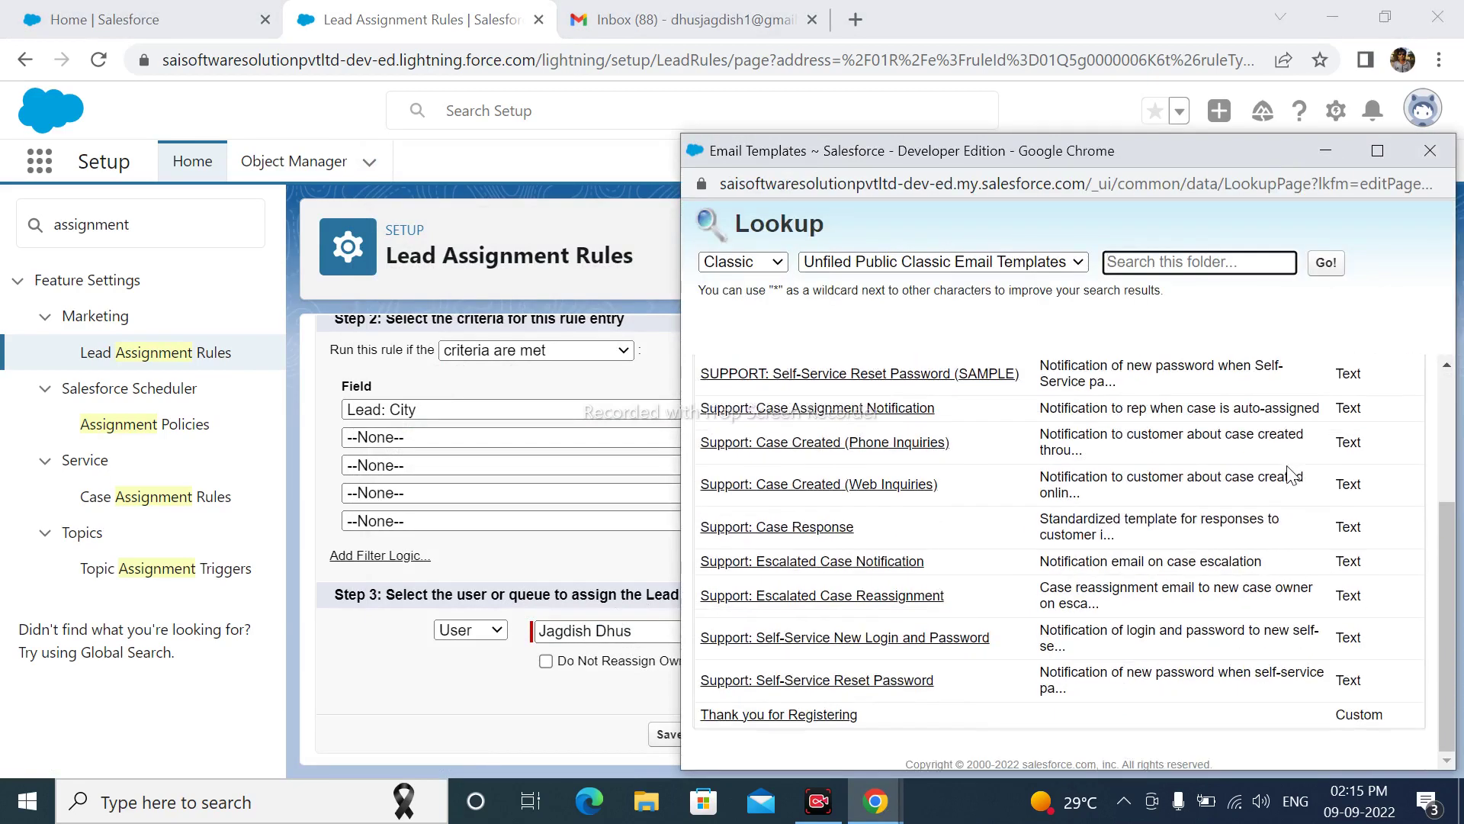
{"action": "left_click", "coordinate": [802, 717]}
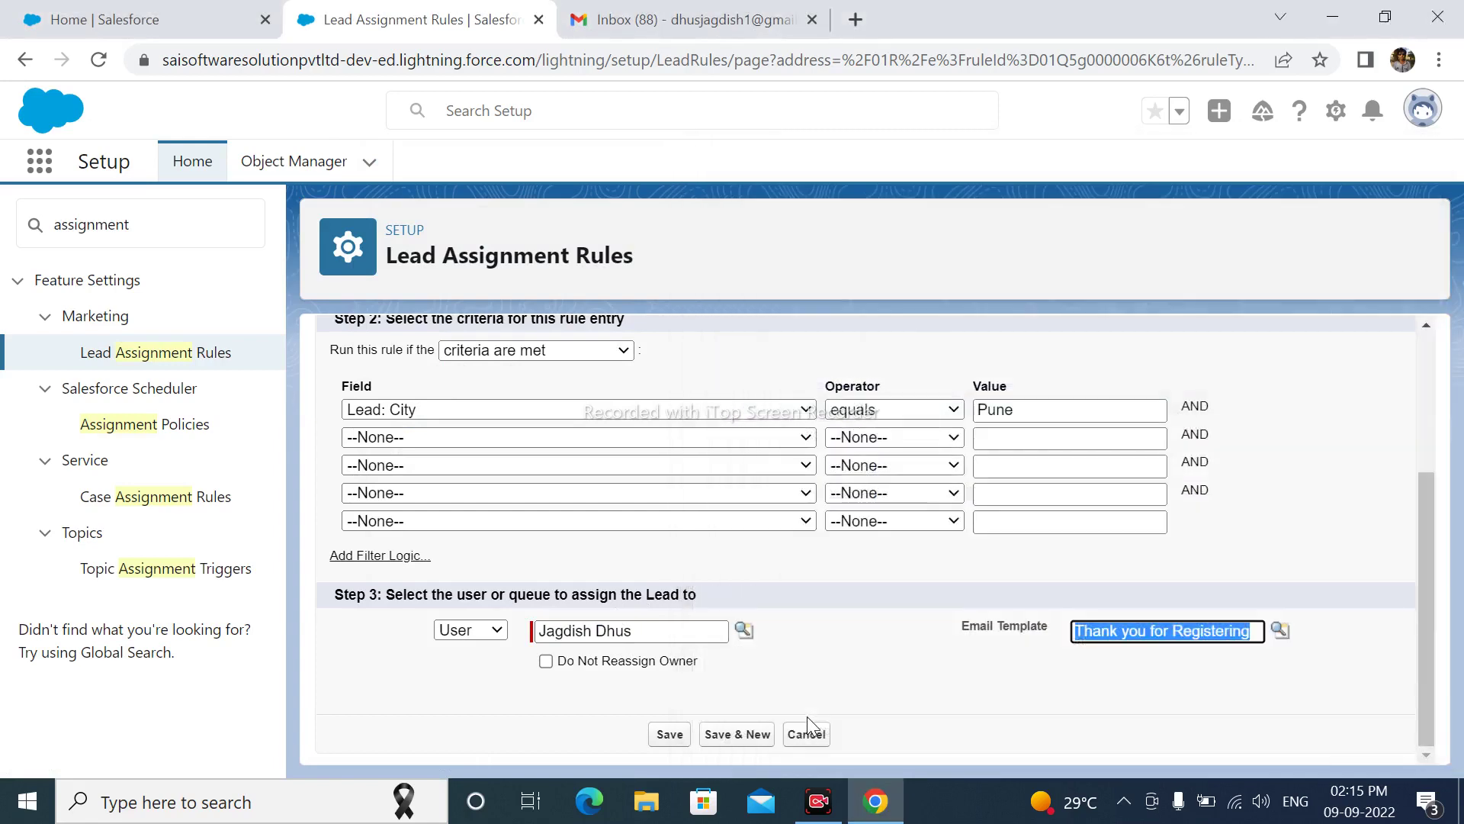
{"action": "left_click", "coordinate": [1060, 683]}
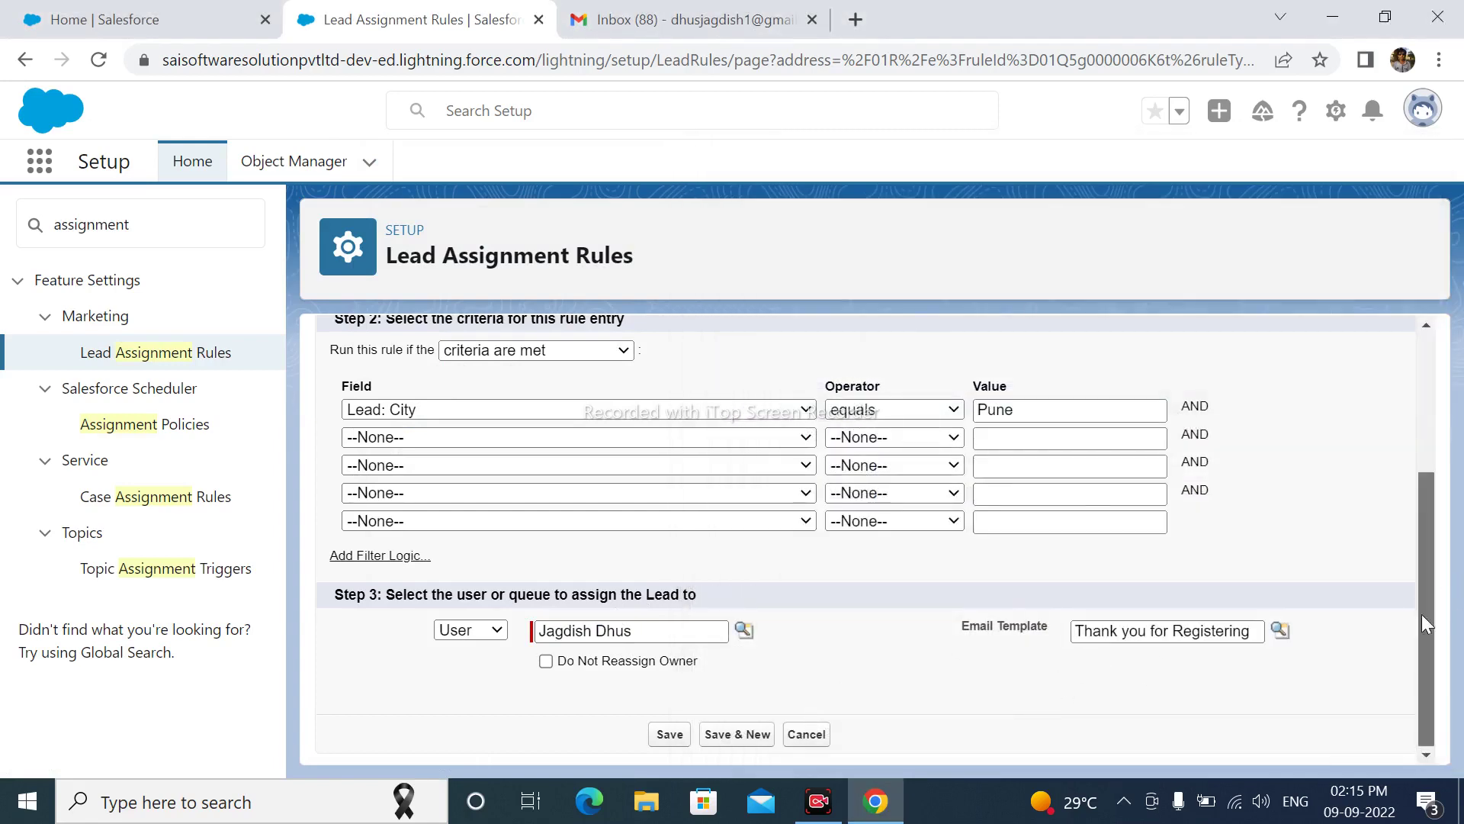
{"action": "left_click", "coordinate": [669, 734]}
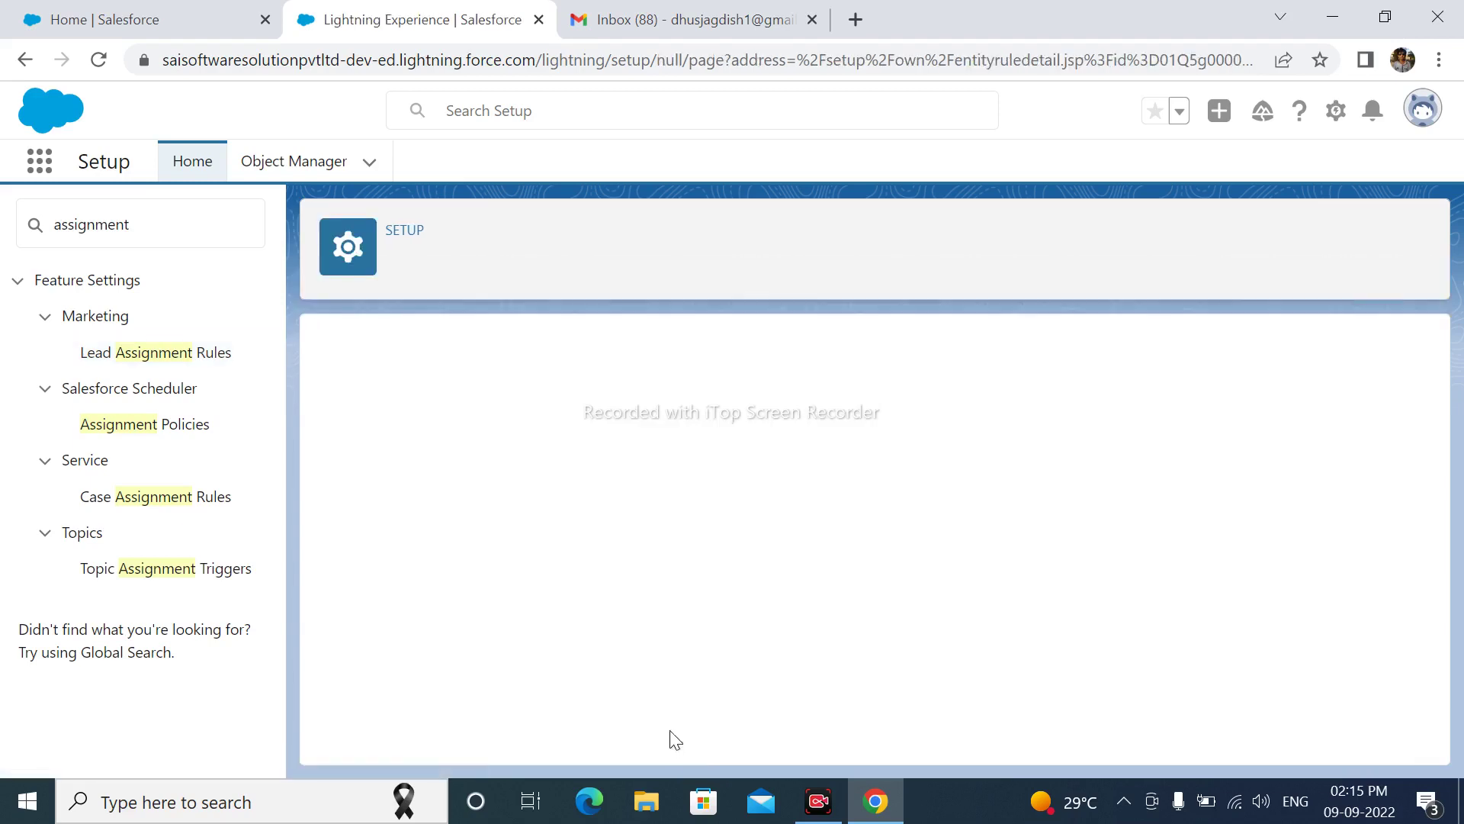
{"action": "left_click", "coordinate": [662, 719]}
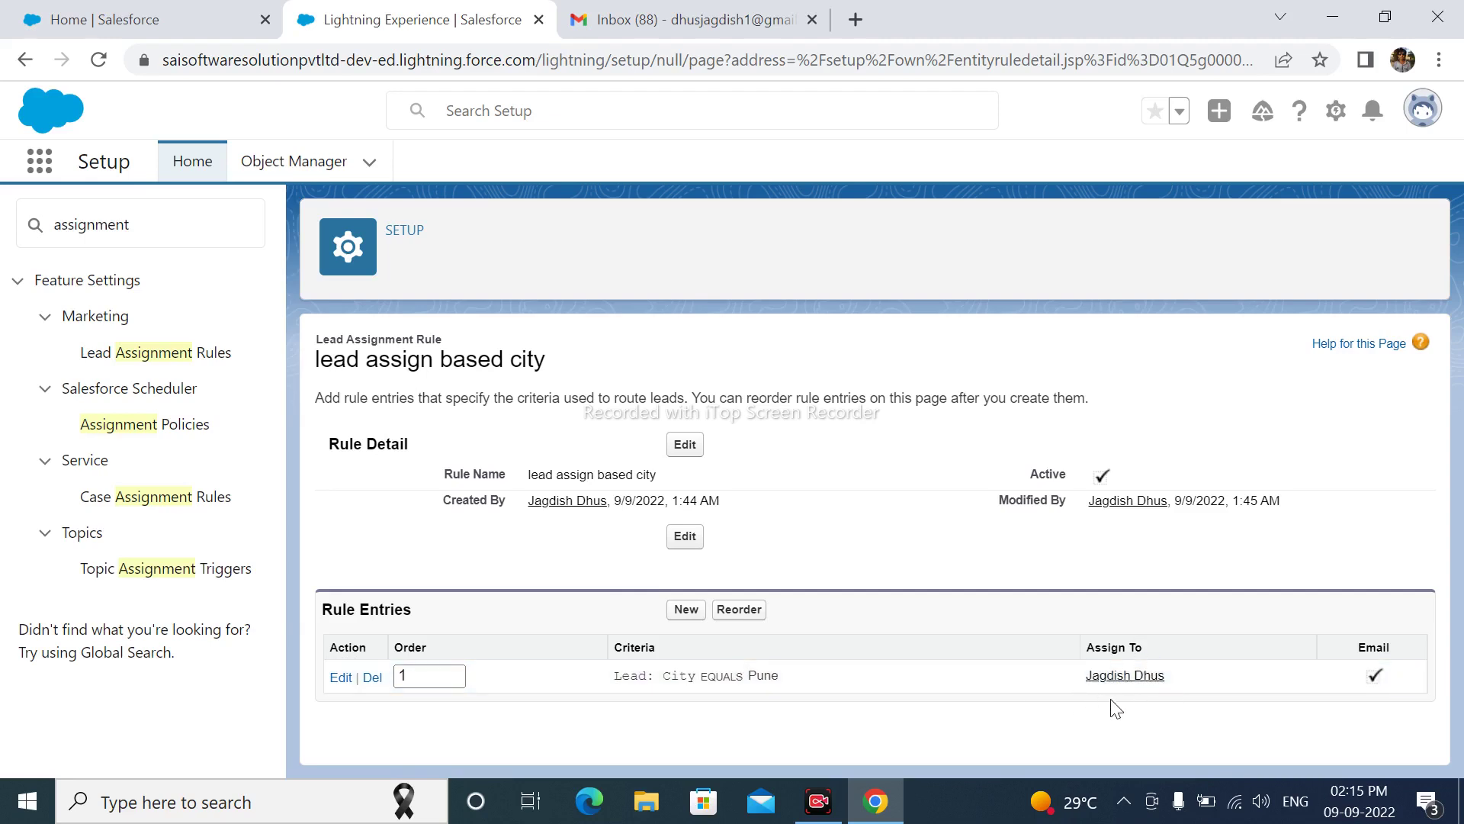
- Start a second rule entry with sort order 2
{"action": "left_click", "coordinate": [684, 608]}
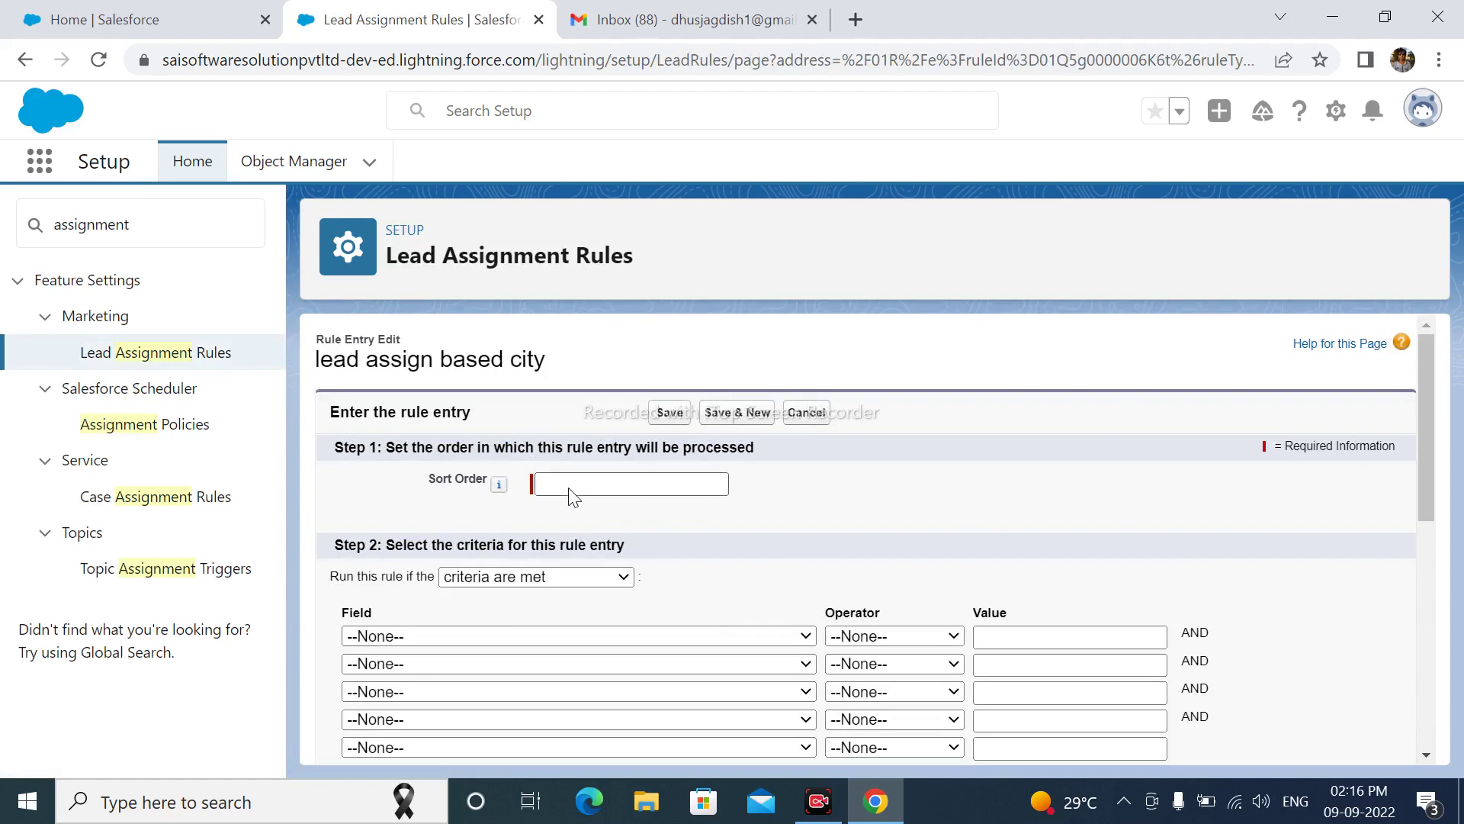
{"action": "left_click", "coordinate": [571, 488]}
{"action": "type", "text": "2"}
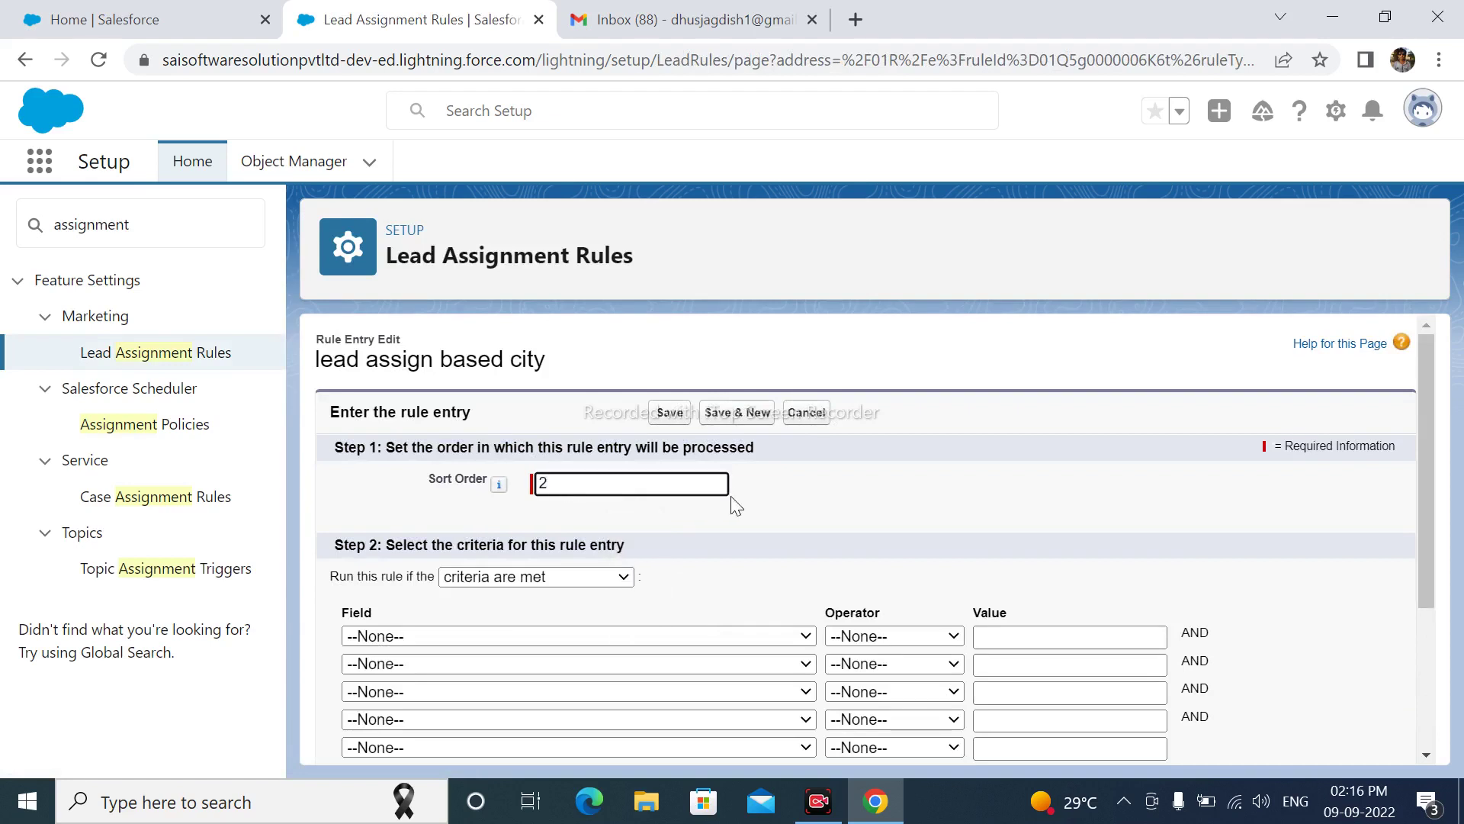
{"action": "scroll", "coordinate": [722, 579], "scroll_direction": "down", "scroll_amount": 3}
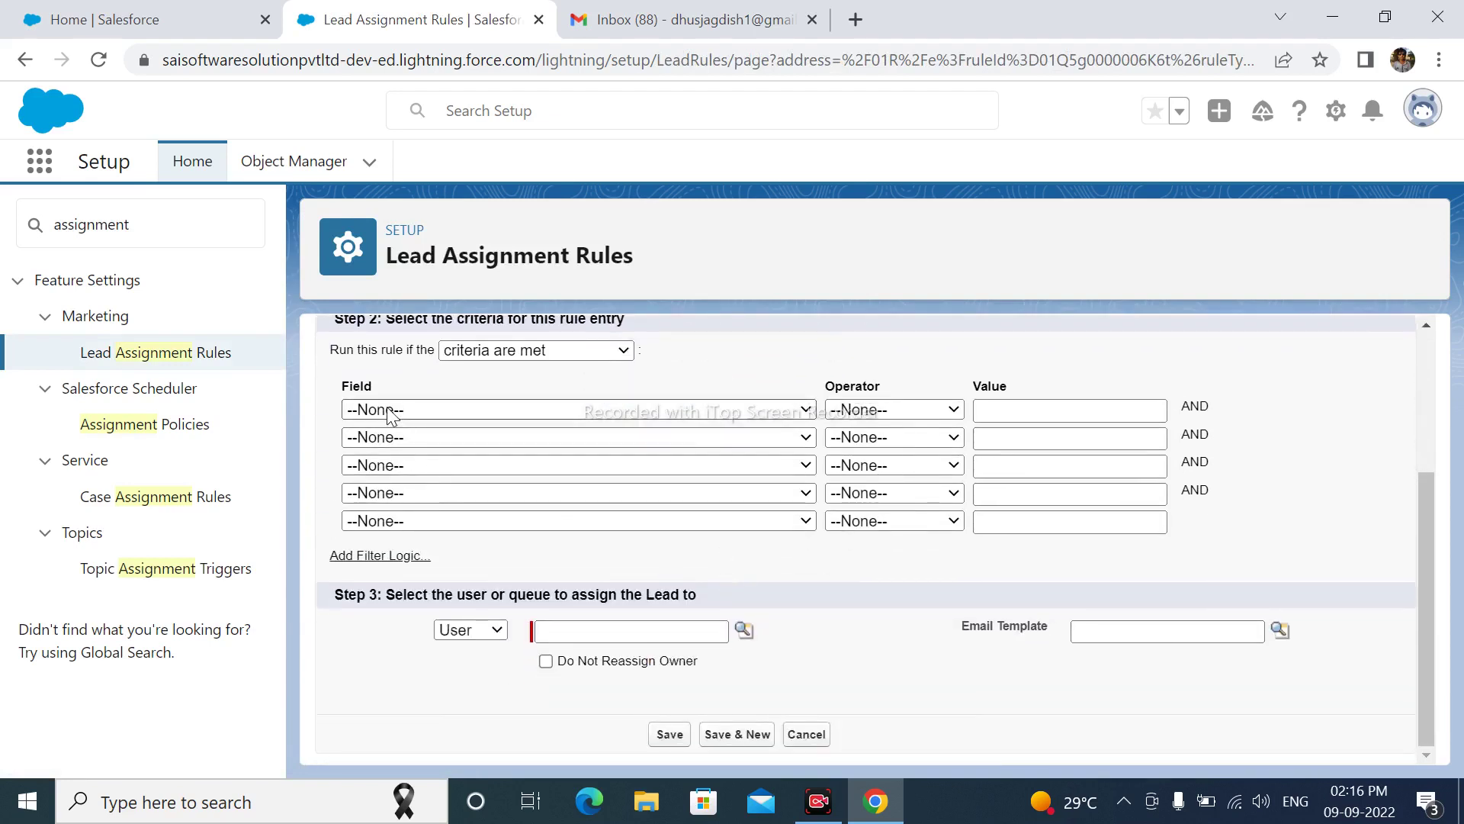
{"action": "left_click", "coordinate": [391, 412]}
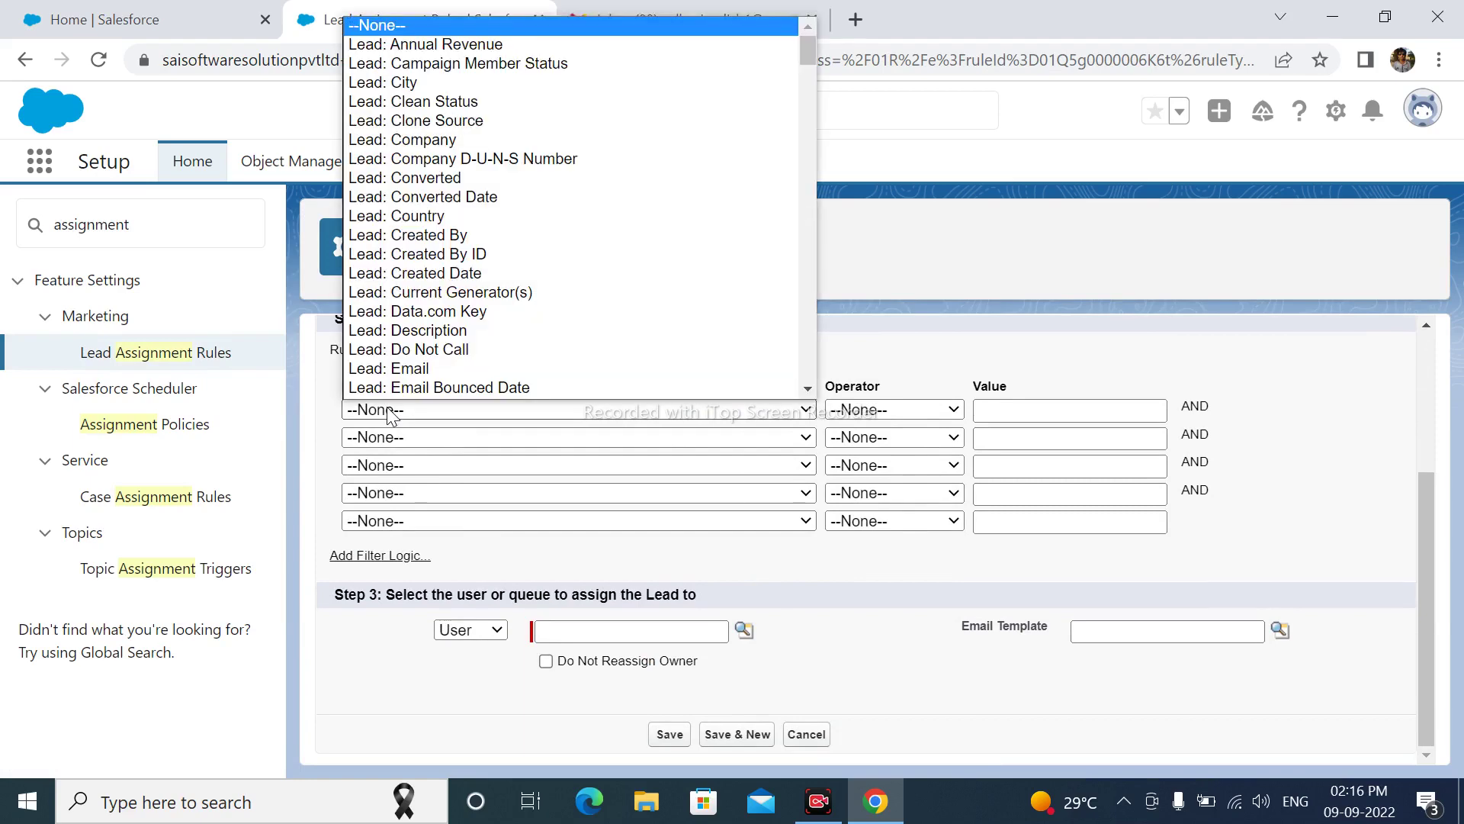
{"action": "left_click", "coordinate": [376, 412]}
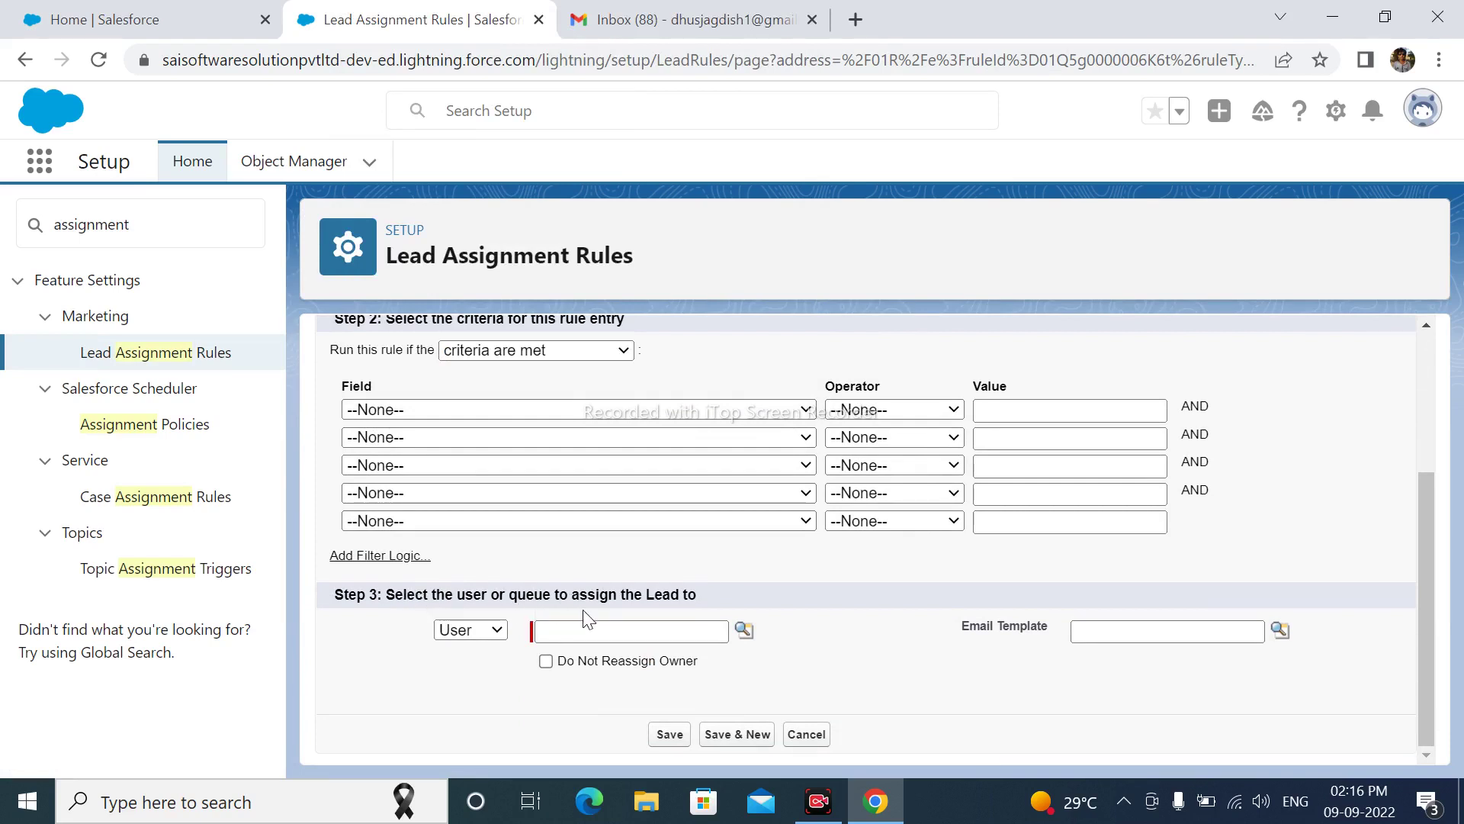
- Assign the entry to queue Queue Assistant with the Thank you for Registering template
{"action": "left_click", "coordinate": [499, 631]}
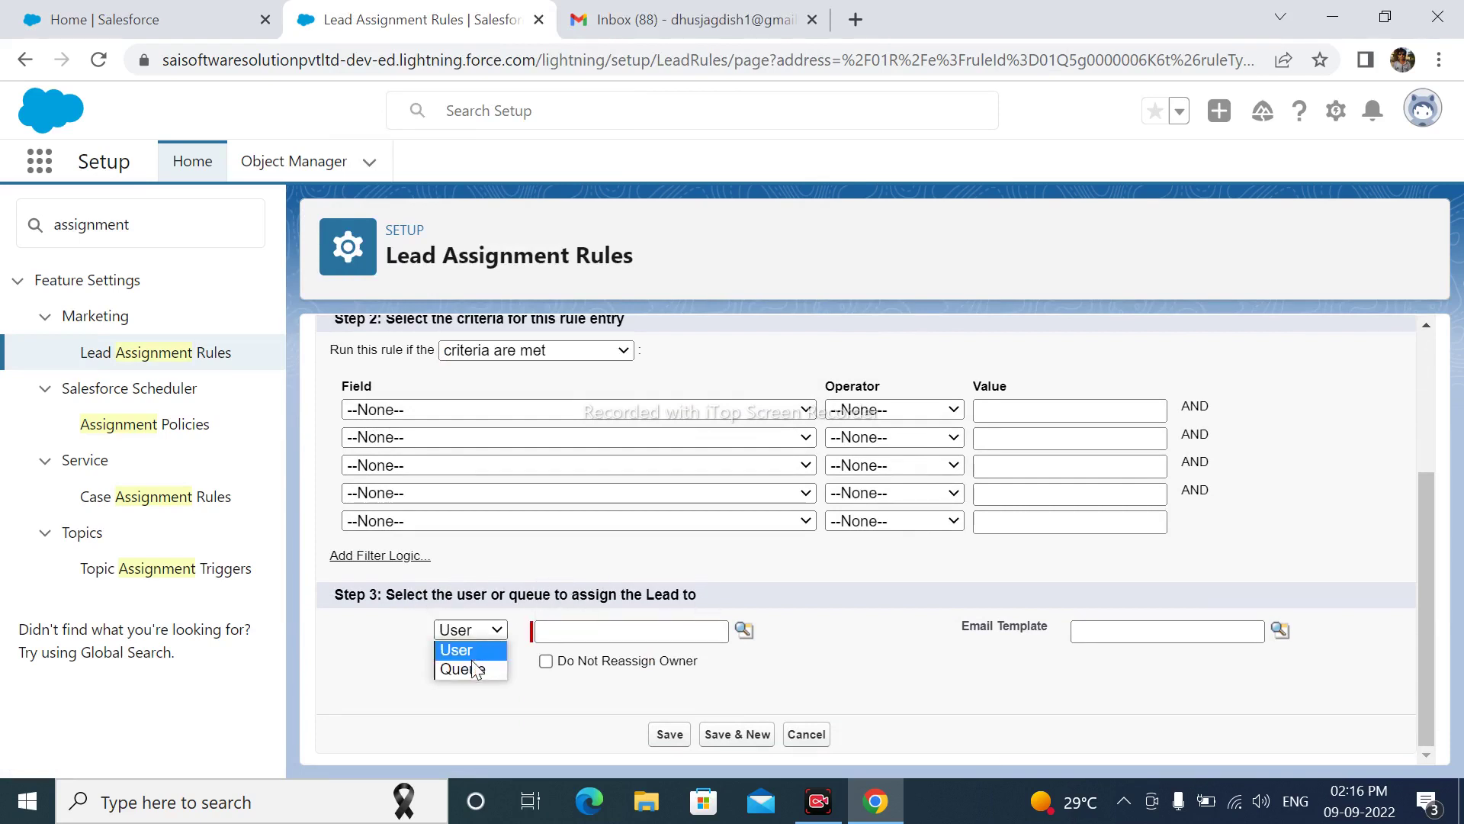
{"action": "left_click", "coordinate": [473, 667]}
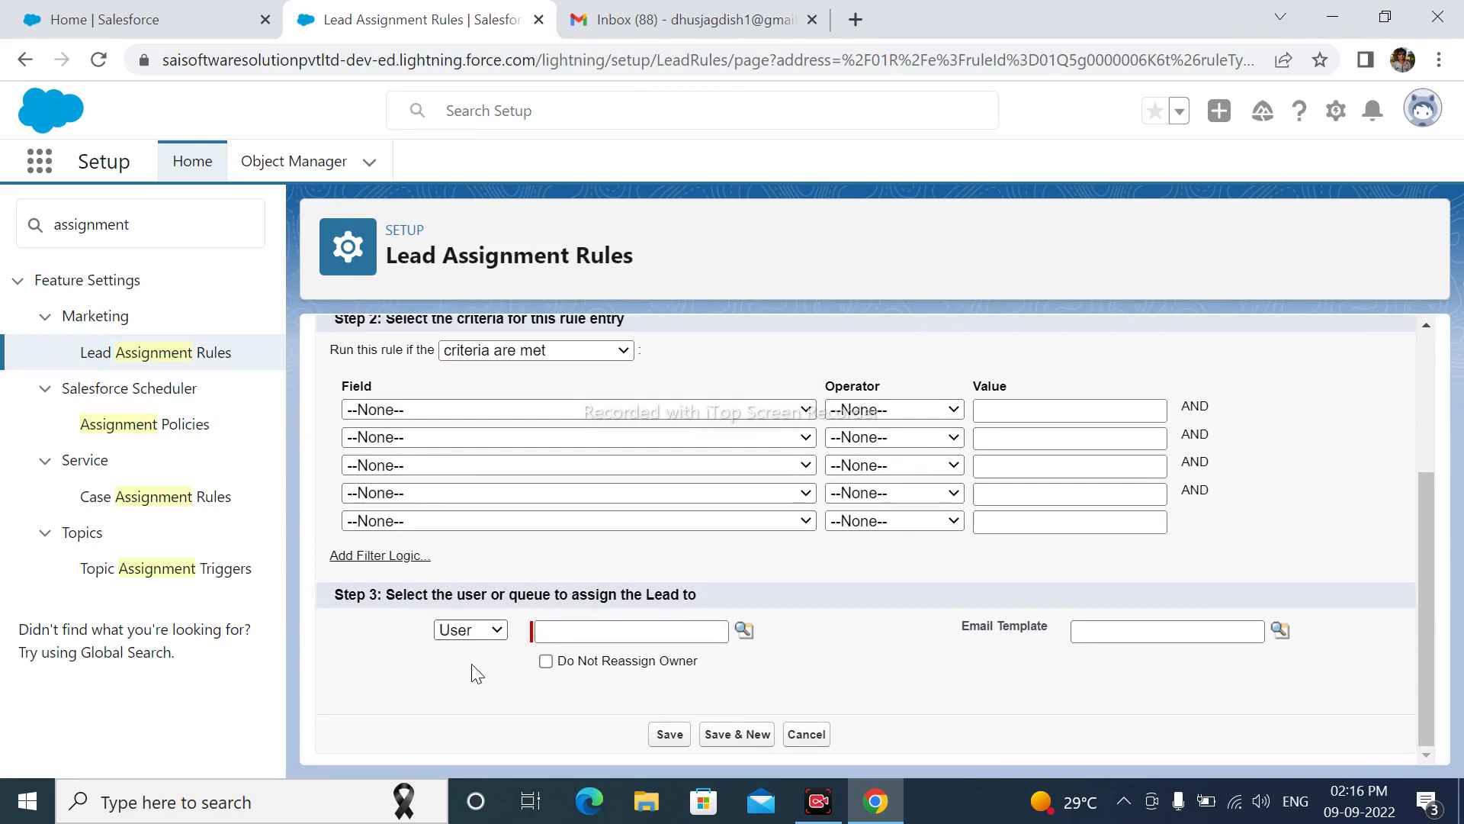
{"action": "left_click", "coordinate": [743, 630]}
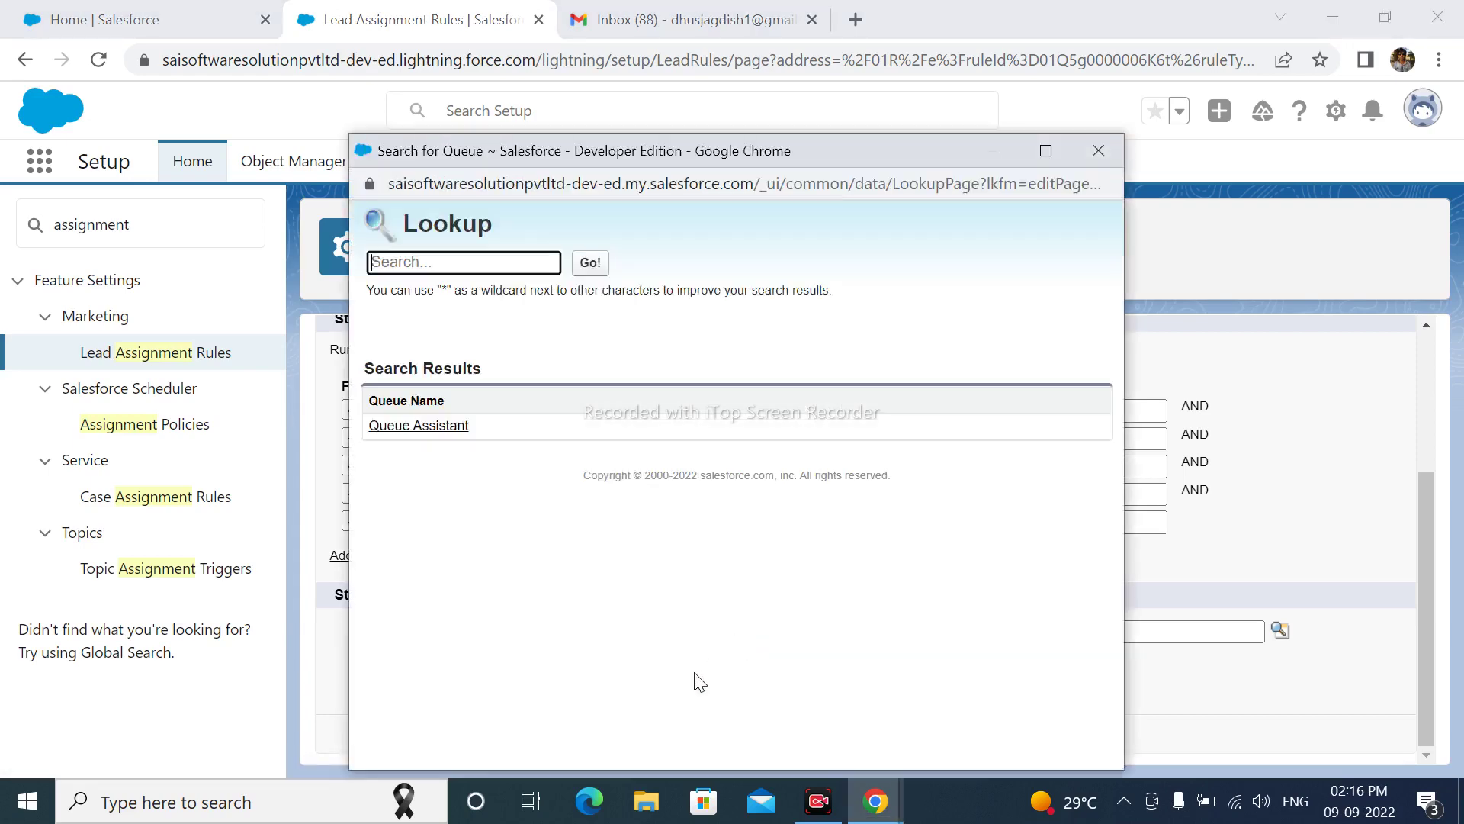
{"action": "left_click", "coordinate": [408, 431]}
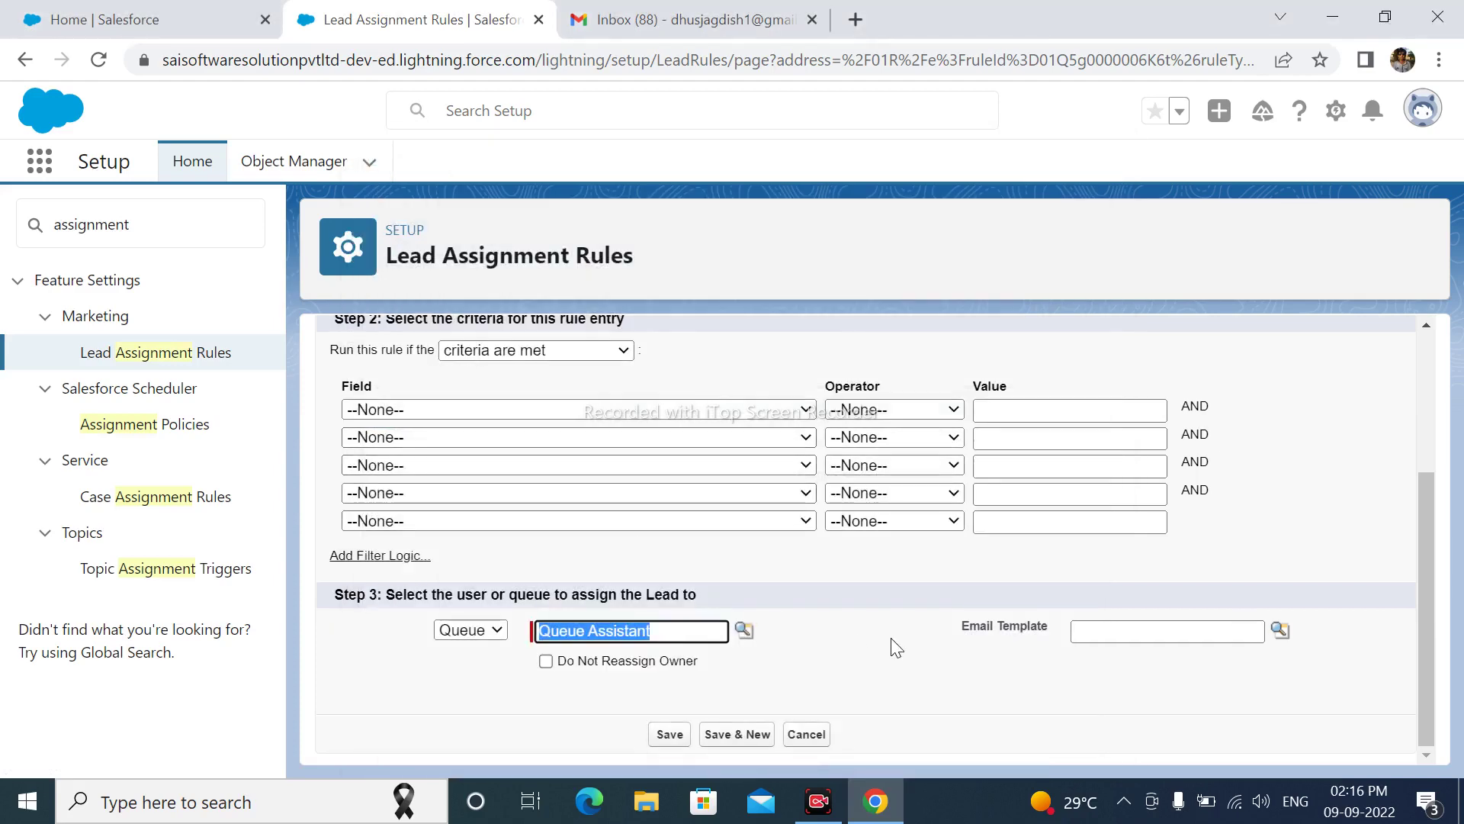
{"action": "left_click", "coordinate": [1280, 630]}
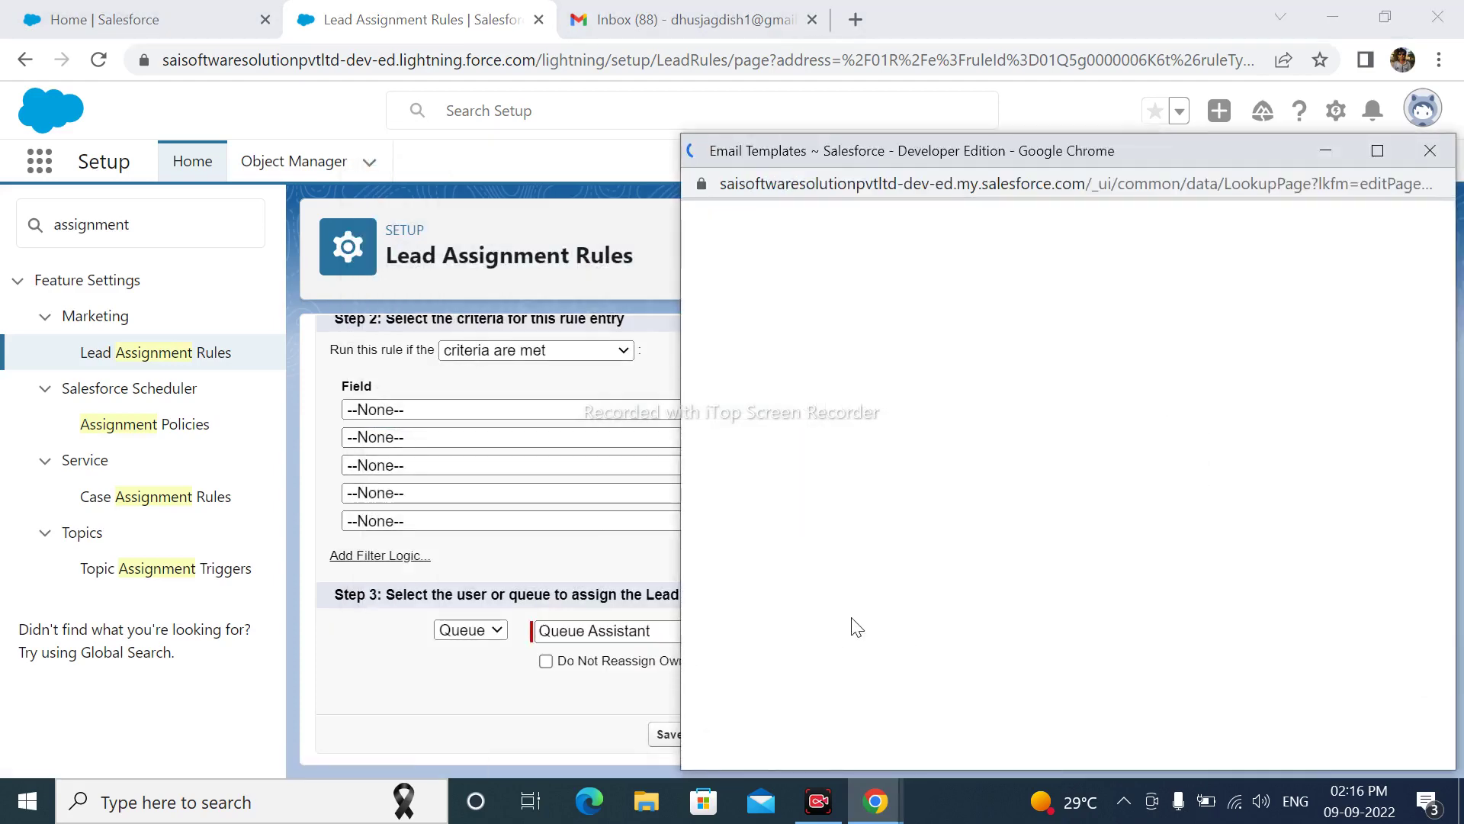
{"action": "scroll", "coordinate": [852, 627], "scroll_direction": "down", "scroll_amount": 3}
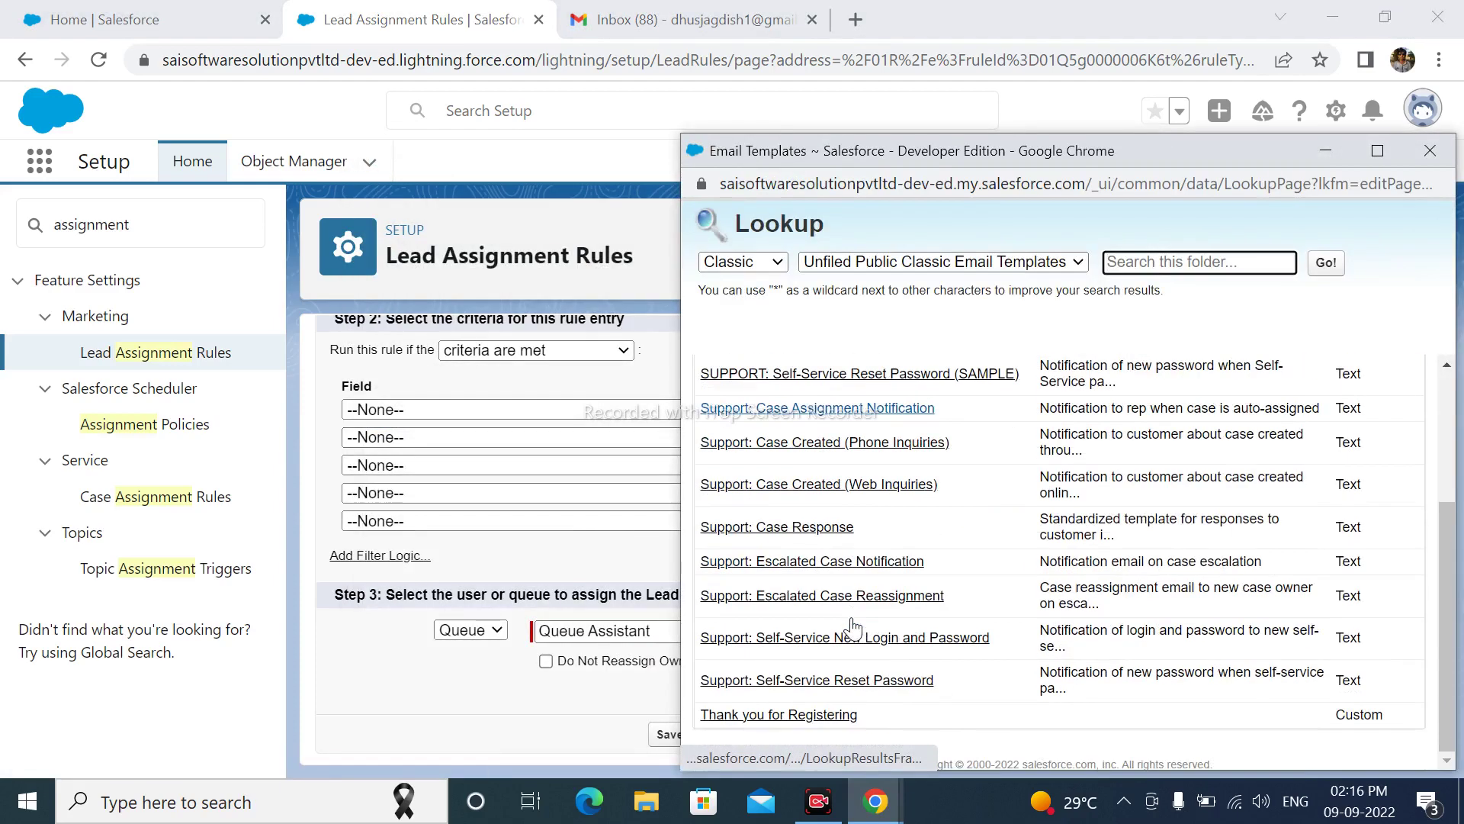
{"action": "left_click", "coordinate": [839, 711]}
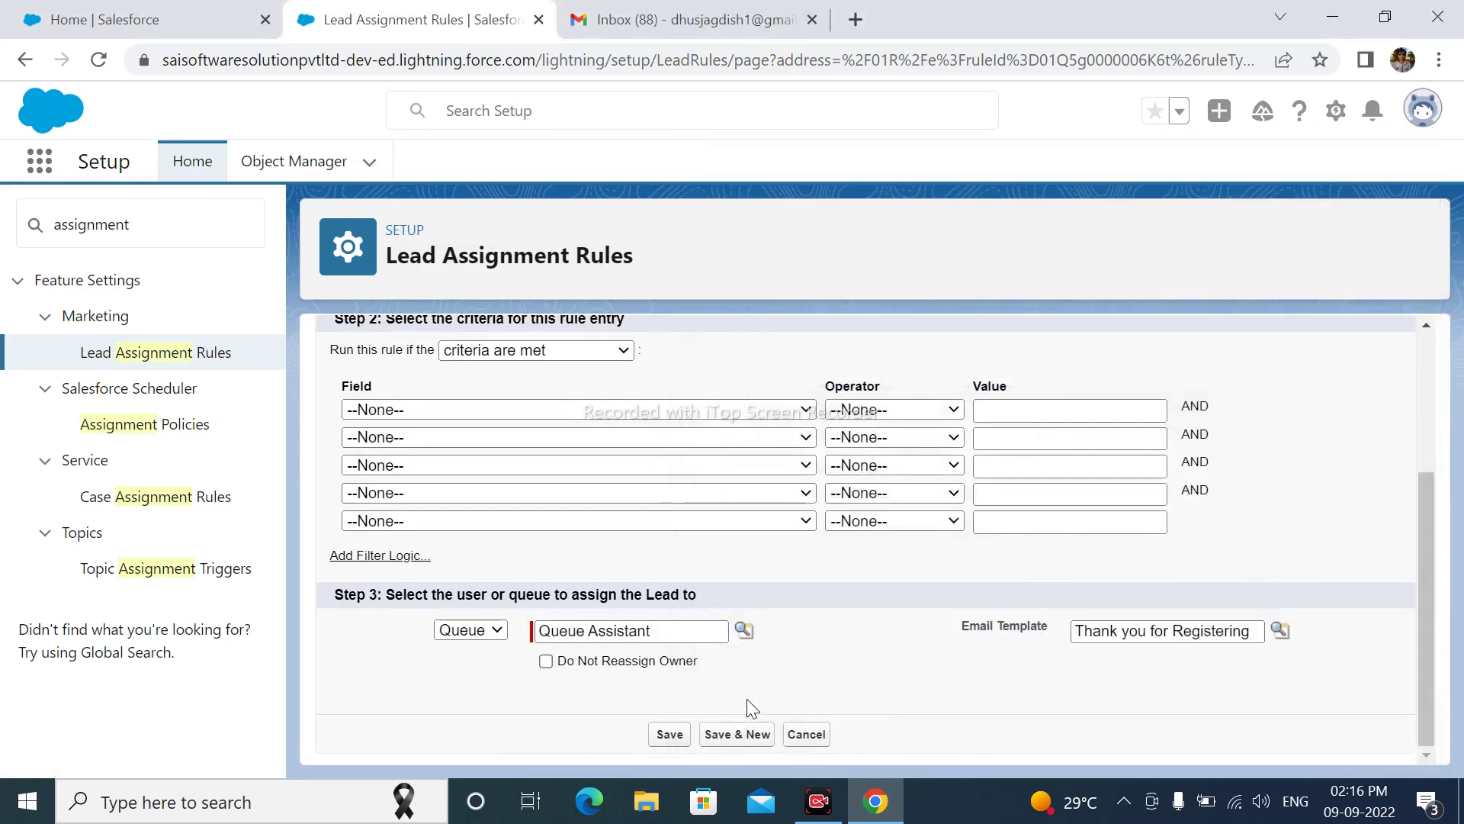
- Save the order 2 Queue Assistant entry and return to Setup Home
{"action": "left_click", "coordinate": [686, 735]}
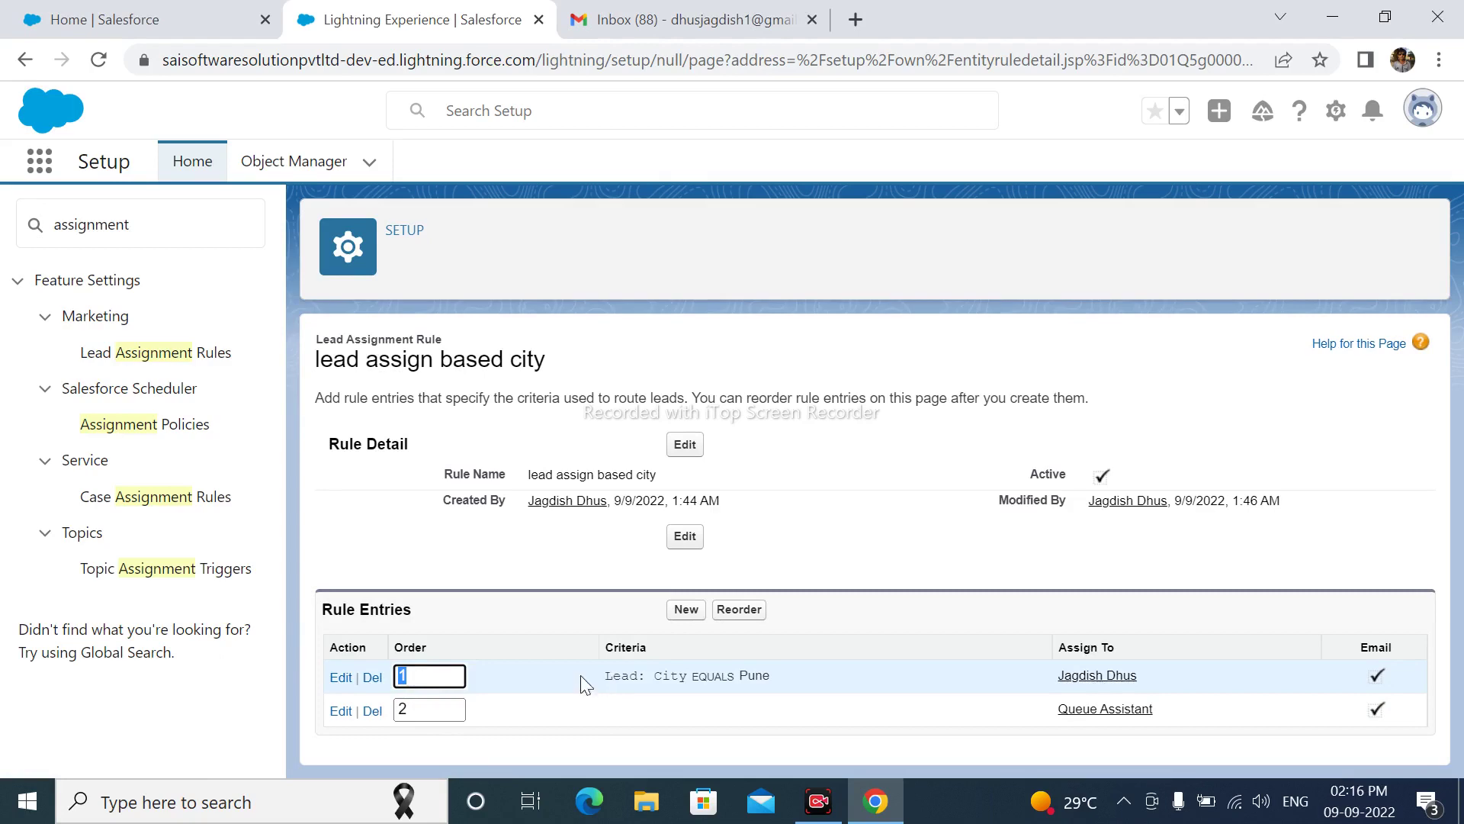
{"action": "left_click", "coordinate": [192, 161]}
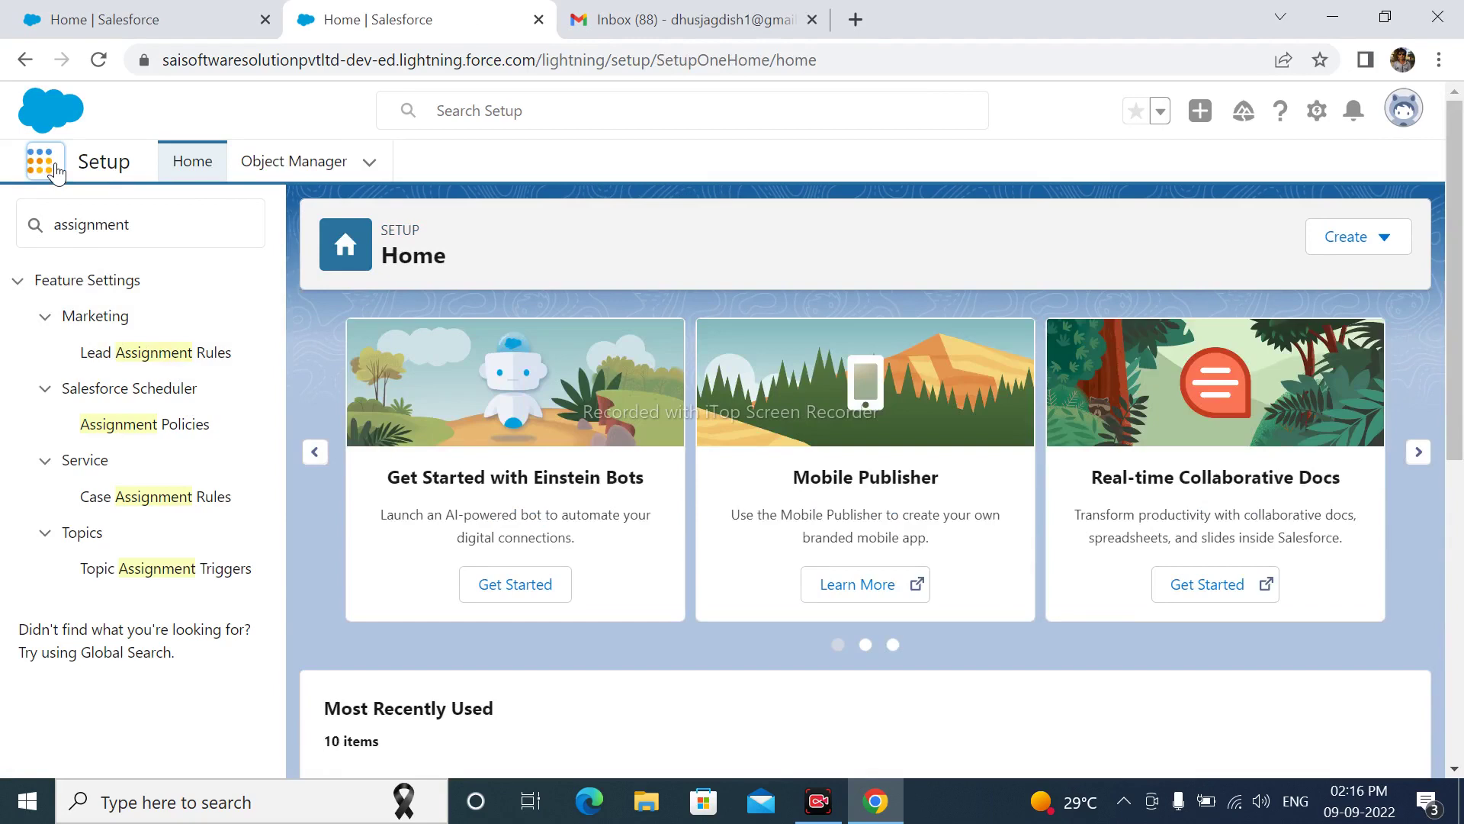
{"action": "left_click", "coordinate": [40, 162]}
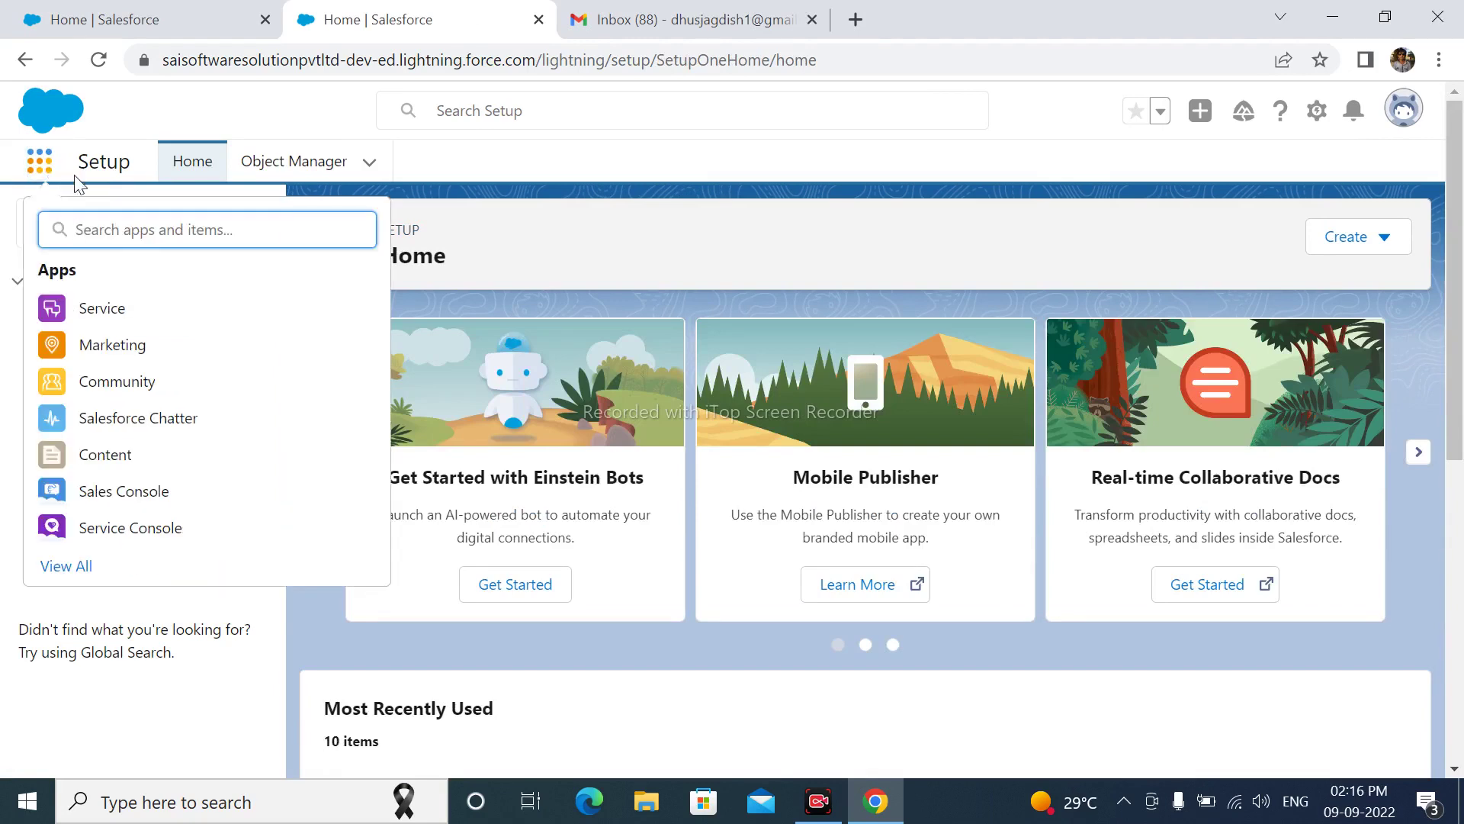
- Search 'leads' in the App Launcher and open the Leads list
{"action": "type", "text": "leads"}
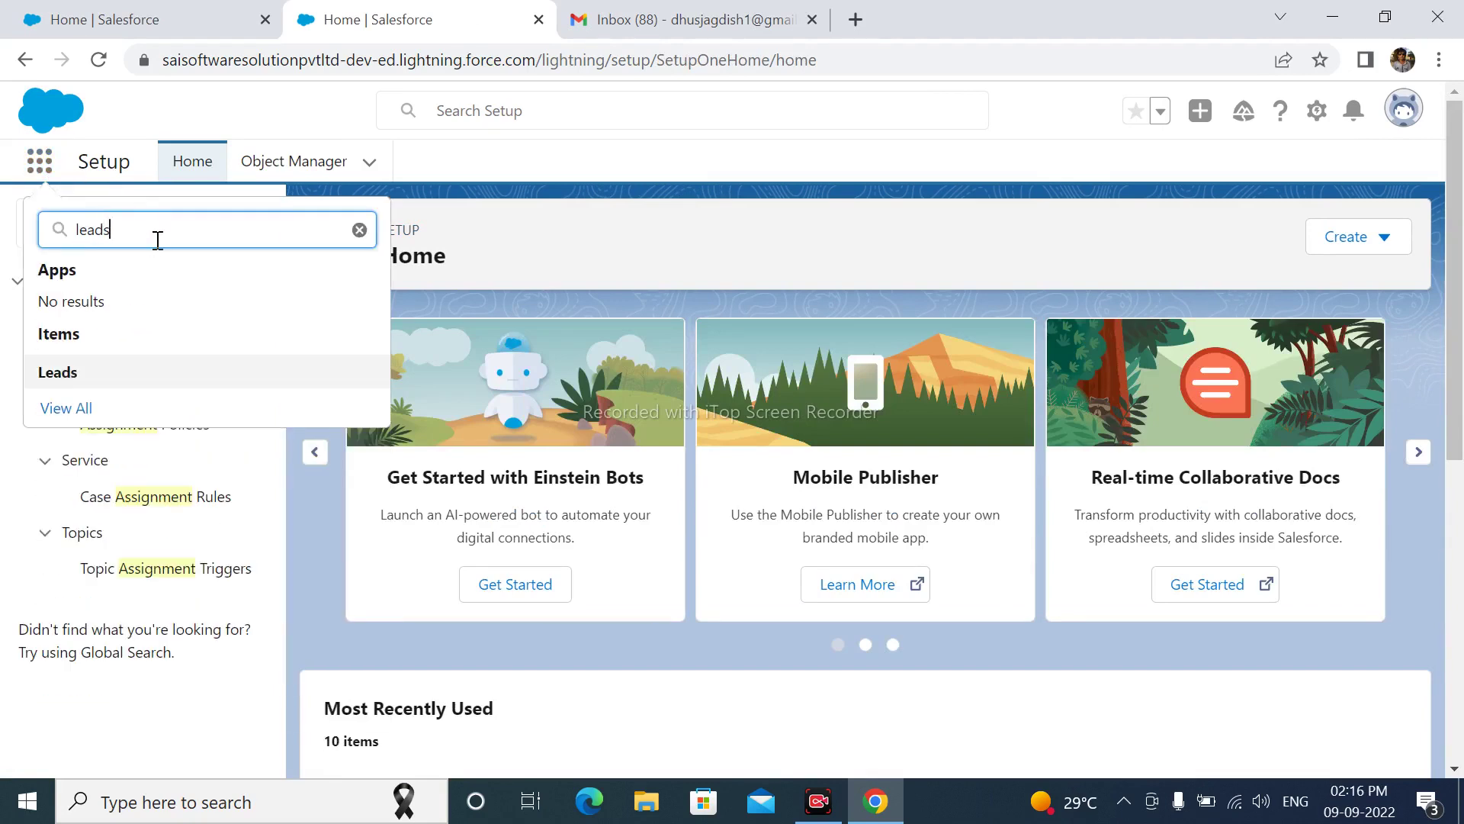
{"action": "left_click", "coordinate": [61, 374]}
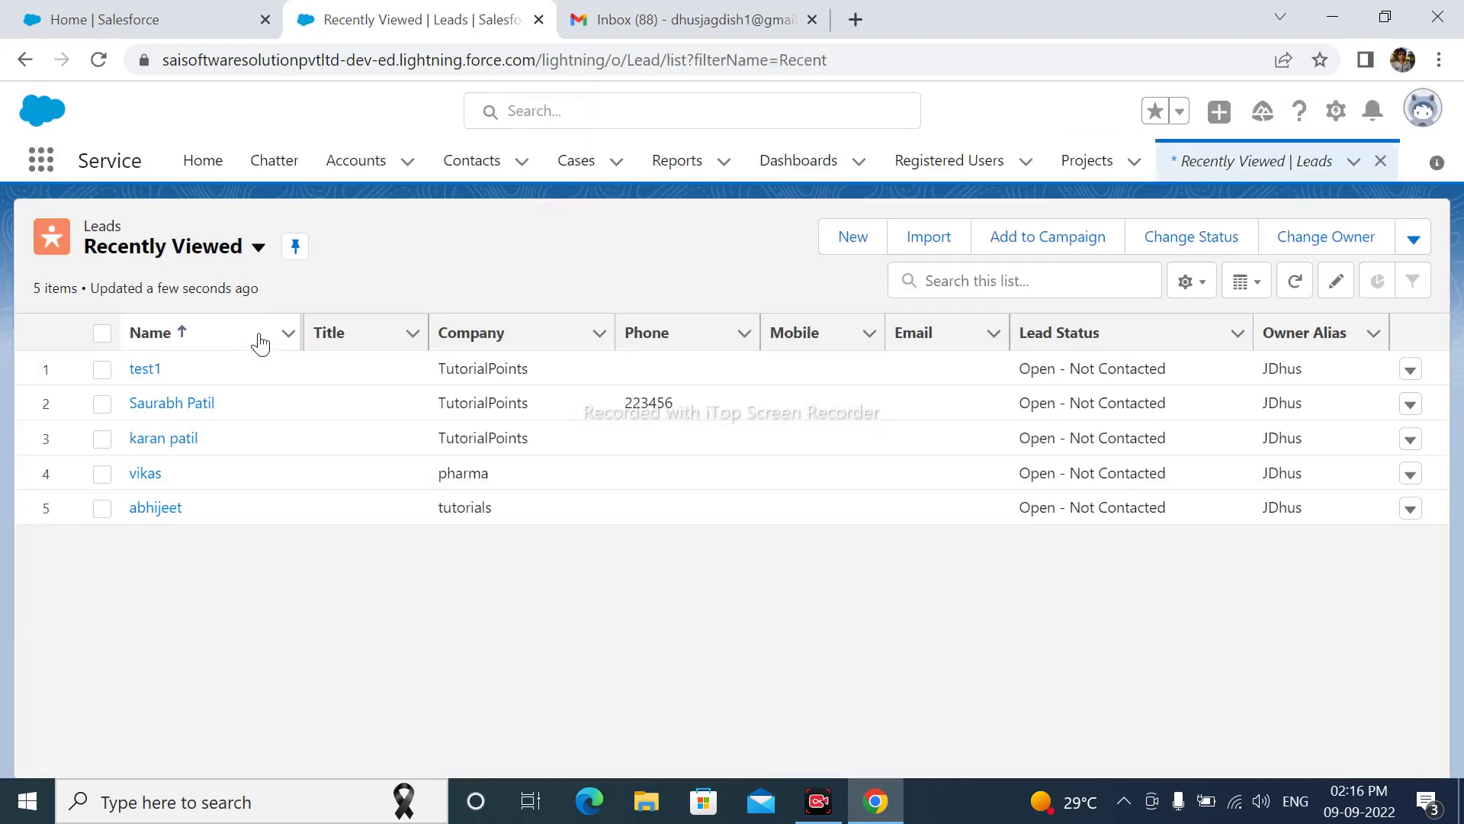
- Start a new lead with Last Name test2
{"action": "left_click", "coordinate": [853, 245]}
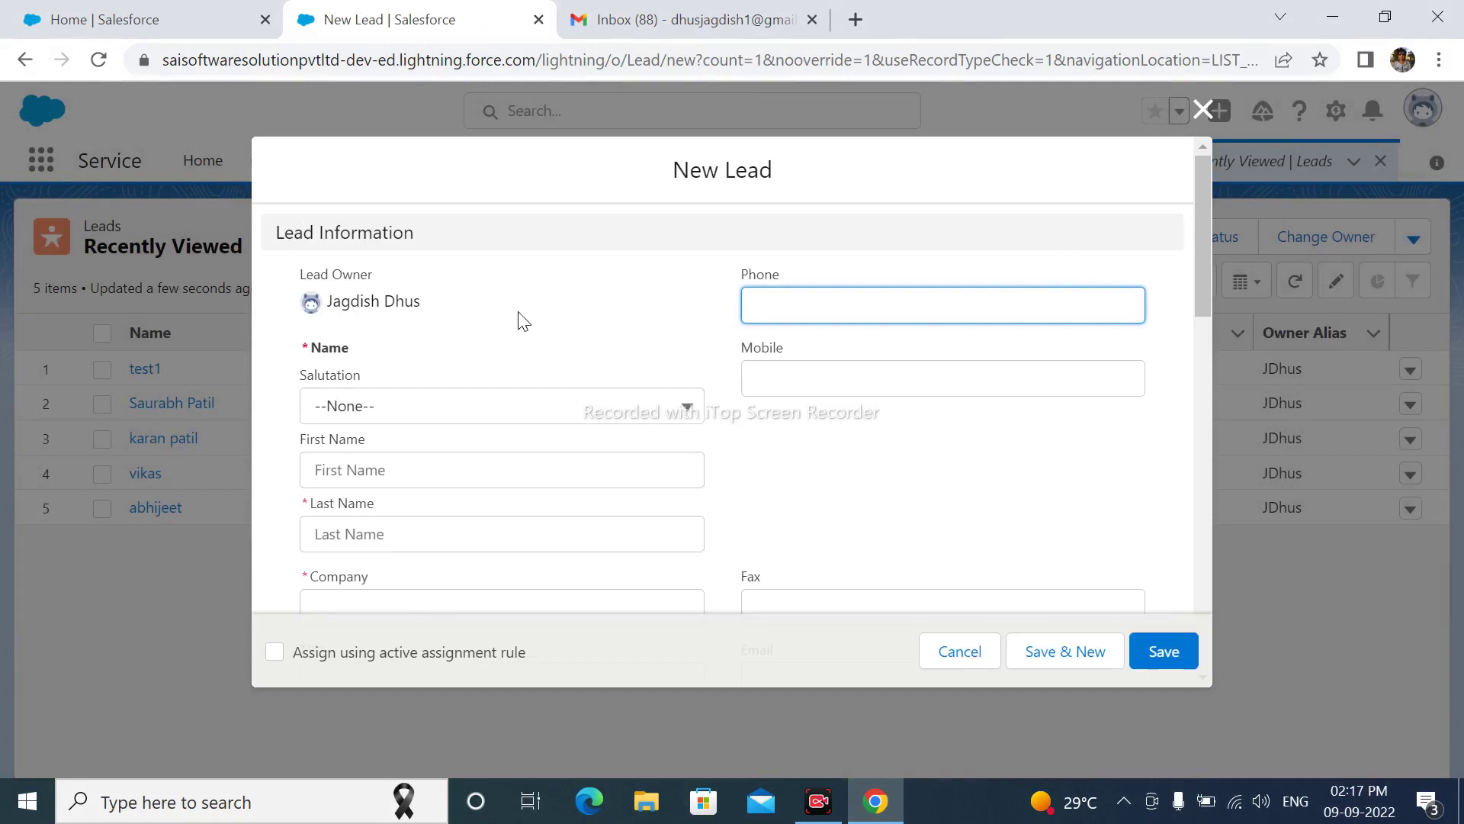
{"action": "left_click", "coordinate": [376, 537]}
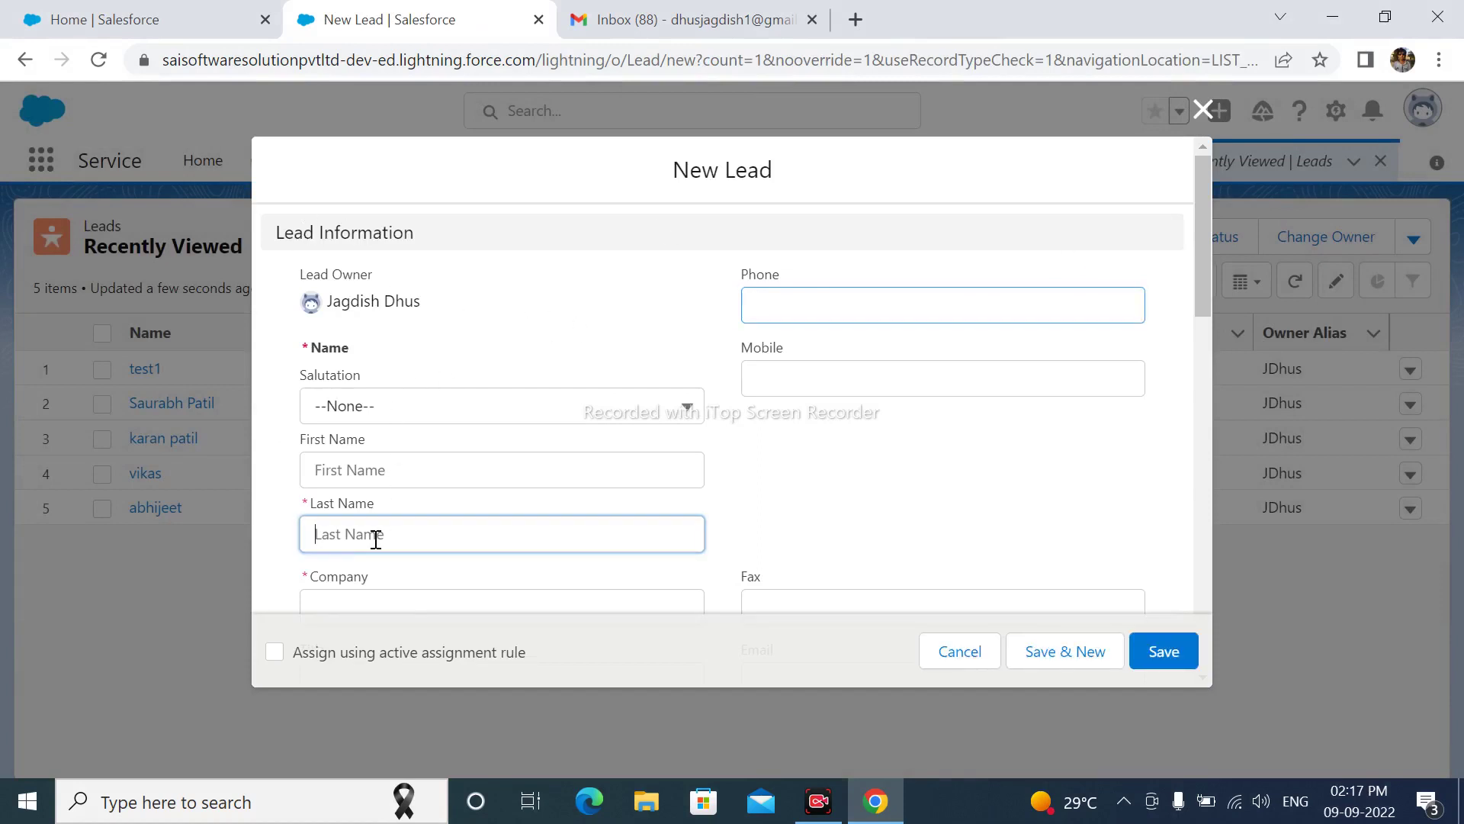
{"action": "type", "text": "test2"}
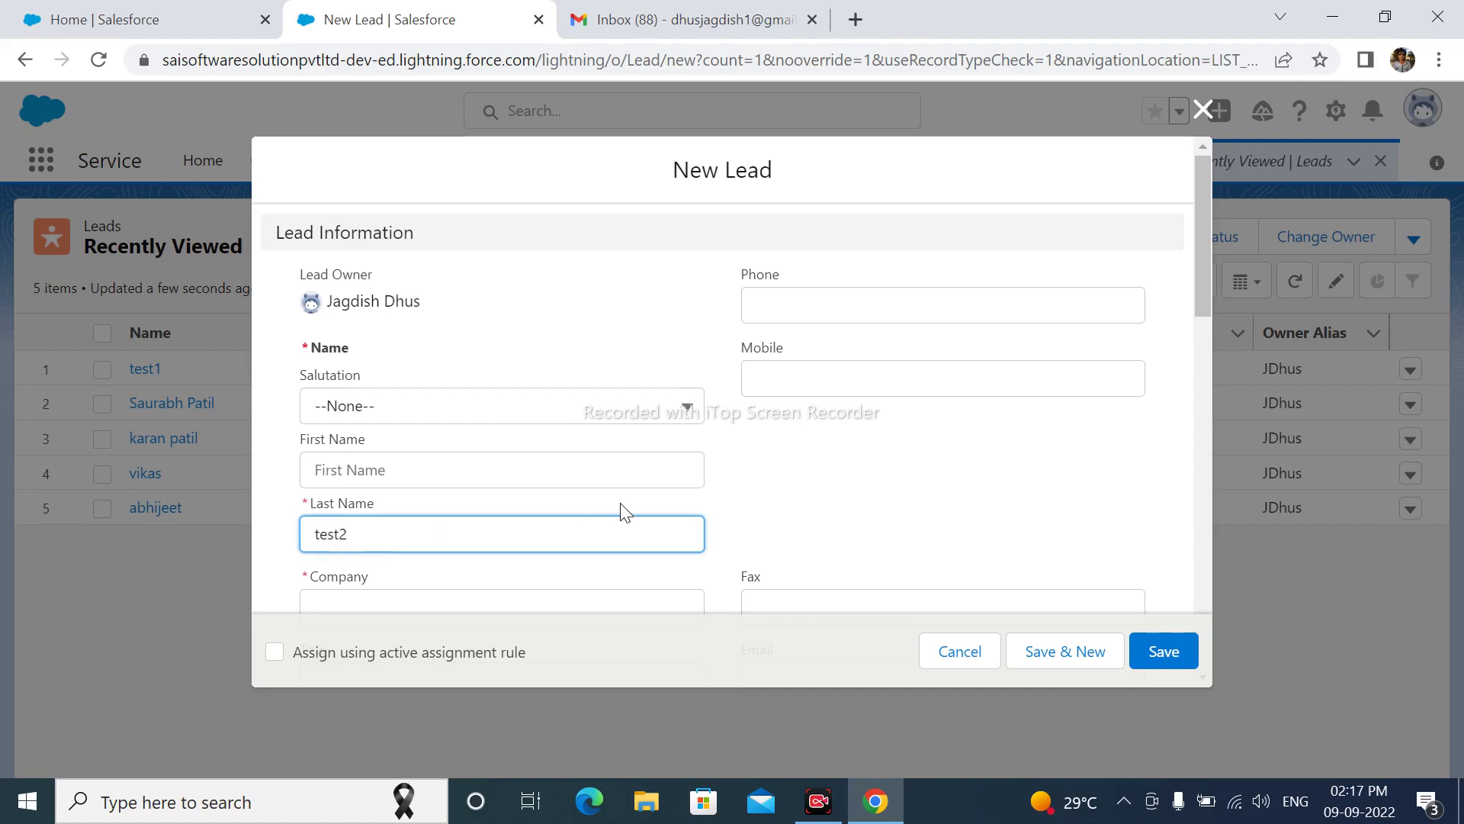
{"action": "scroll", "coordinate": [622, 506], "scroll_direction": "down", "scroll_amount": 15}
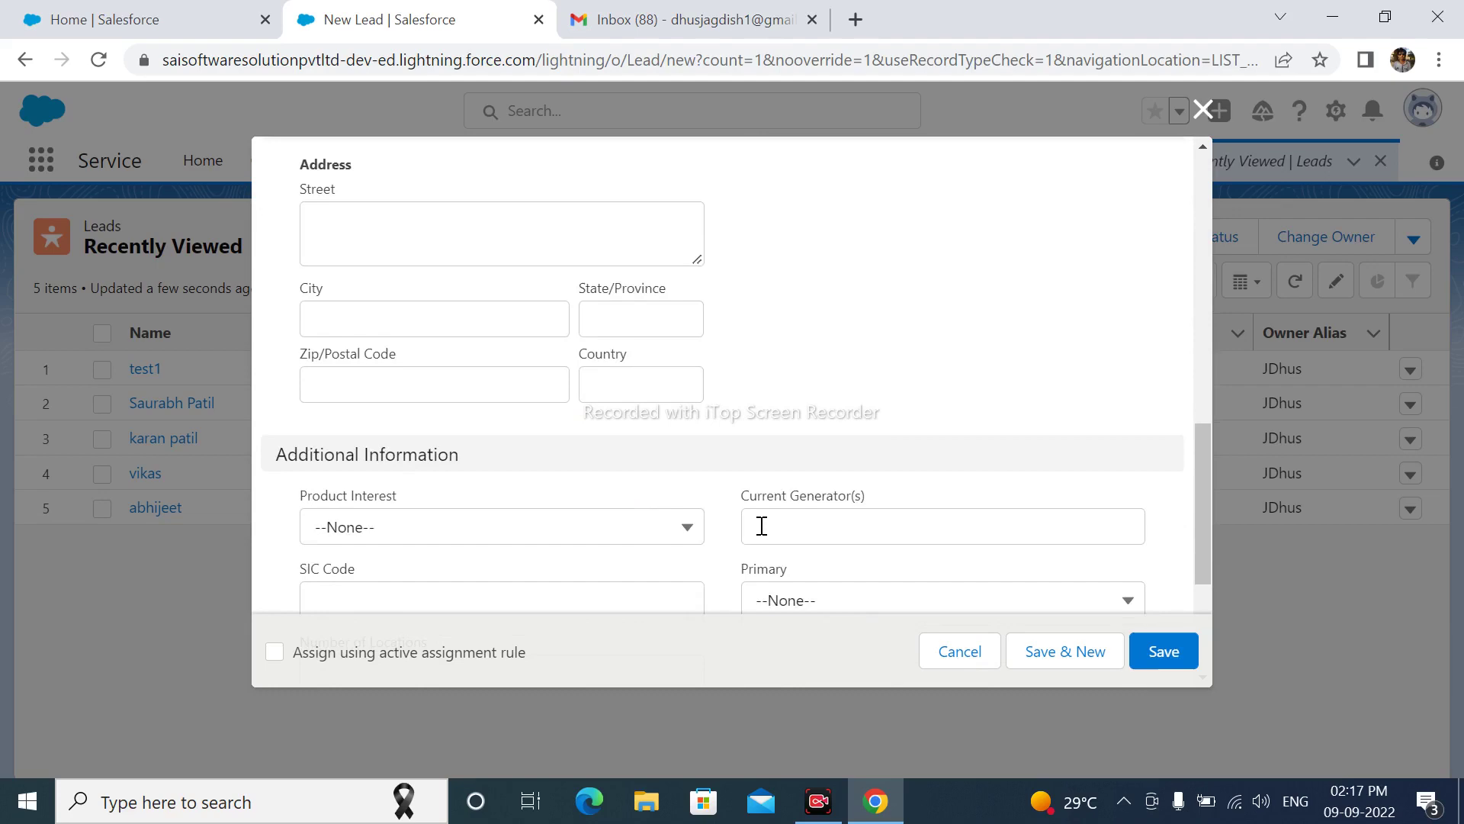
{"action": "scroll", "coordinate": [760, 527], "scroll_direction": "down", "scroll_amount": 3}
{"action": "scroll", "coordinate": [761, 530], "scroll_direction": "up", "scroll_amount": 12}
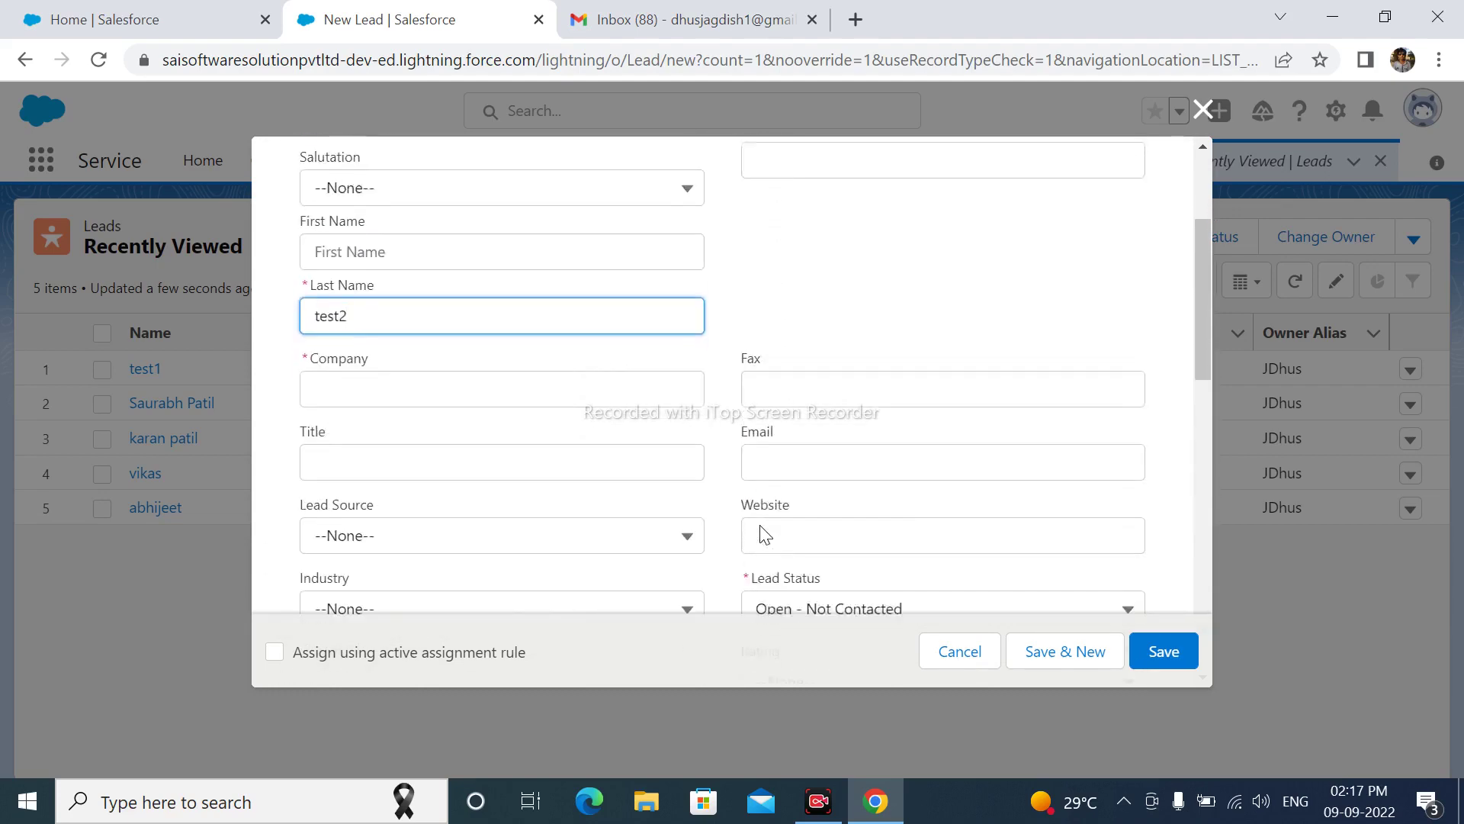
{"action": "scroll", "coordinate": [761, 527], "scroll_direction": "down", "scroll_amount": 10}
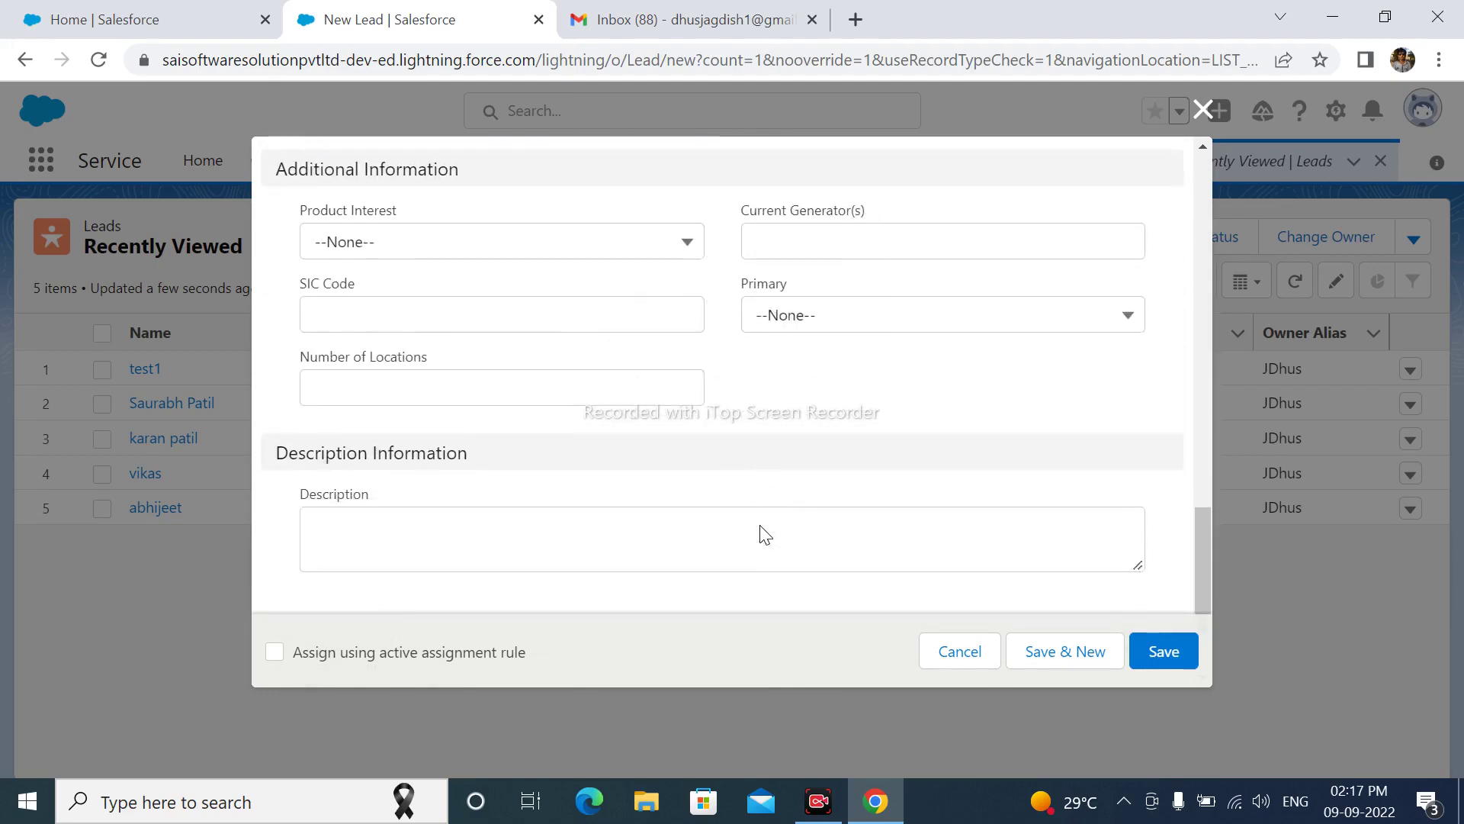
{"action": "scroll", "coordinate": [762, 530], "scroll_direction": "up", "scroll_amount": 6}
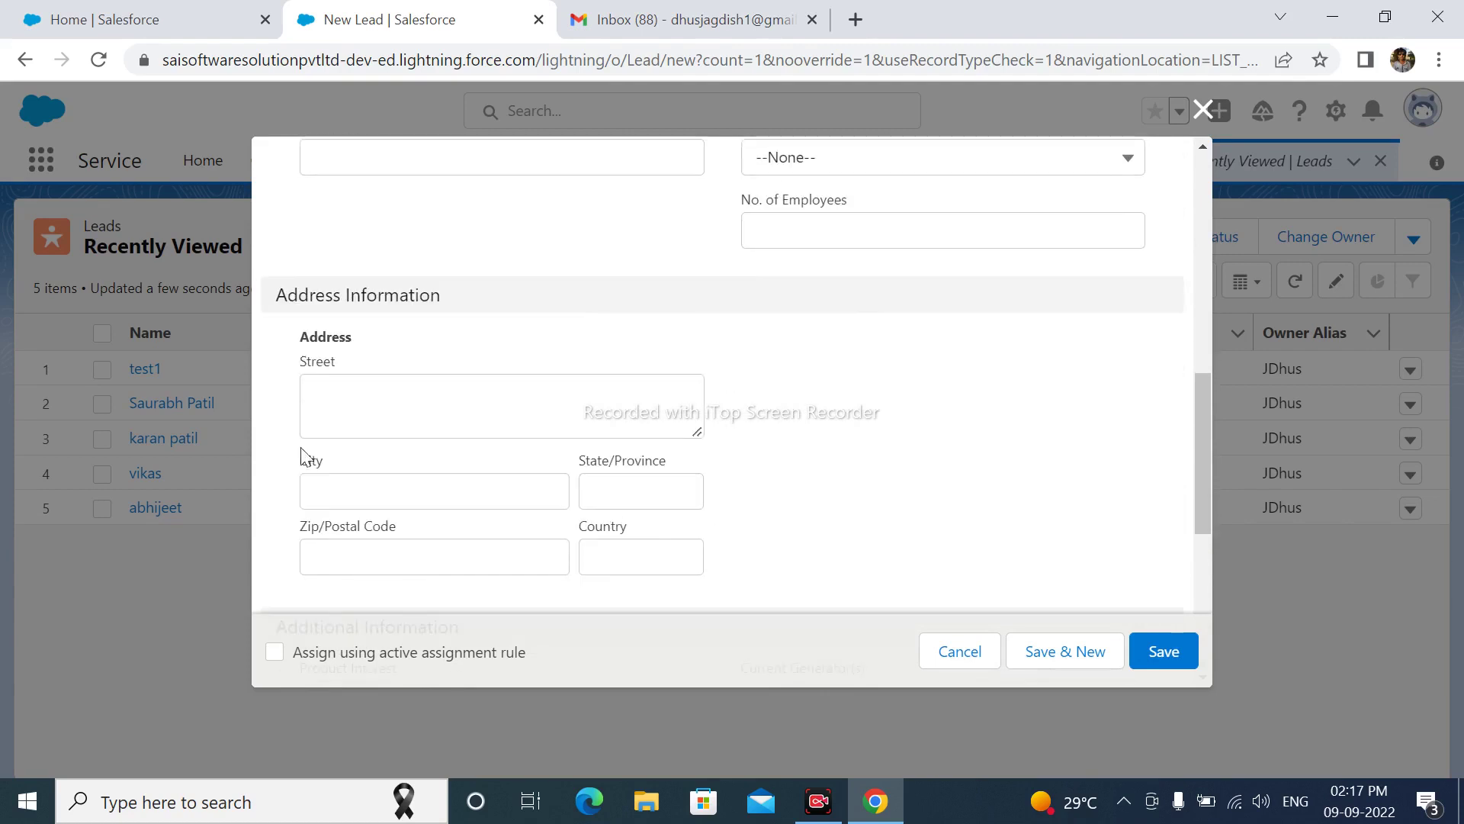
- Enter City Pune and set the salutation to Mr
{"action": "left_click", "coordinate": [353, 495]}
{"action": "type", "text": "O"}
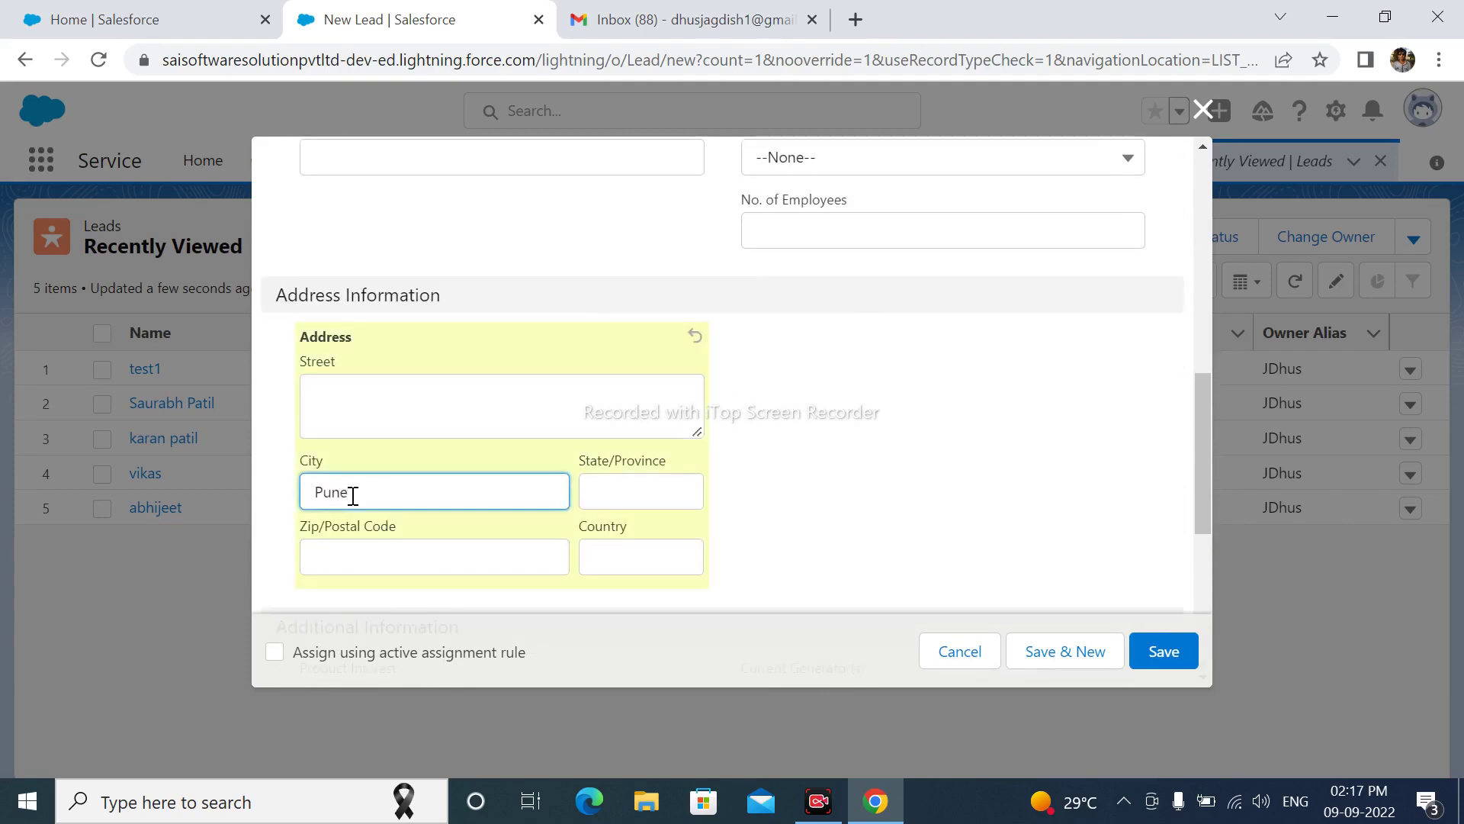
{"action": "scroll", "coordinate": [839, 473], "scroll_direction": "down", "scroll_amount": 6}
{"action": "scroll", "coordinate": [853, 469], "scroll_direction": "up", "scroll_amount": 3}
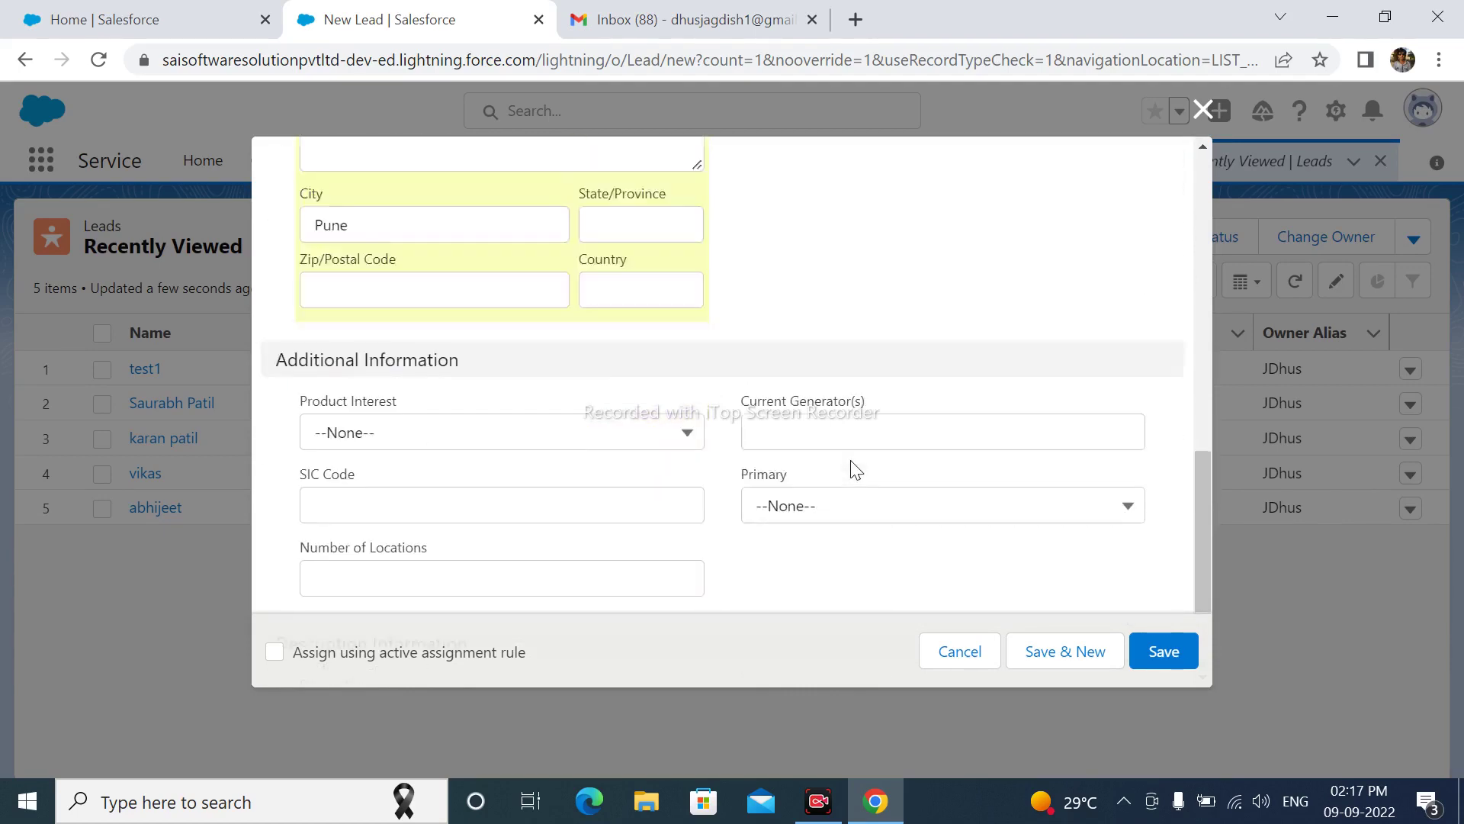
{"action": "scroll", "coordinate": [855, 469], "scroll_direction": "up", "scroll_amount": 5}
{"action": "scroll", "coordinate": [856, 469], "scroll_direction": "down", "scroll_amount": 3}
{"action": "scroll", "coordinate": [856, 469], "scroll_direction": "up", "scroll_amount": 10}
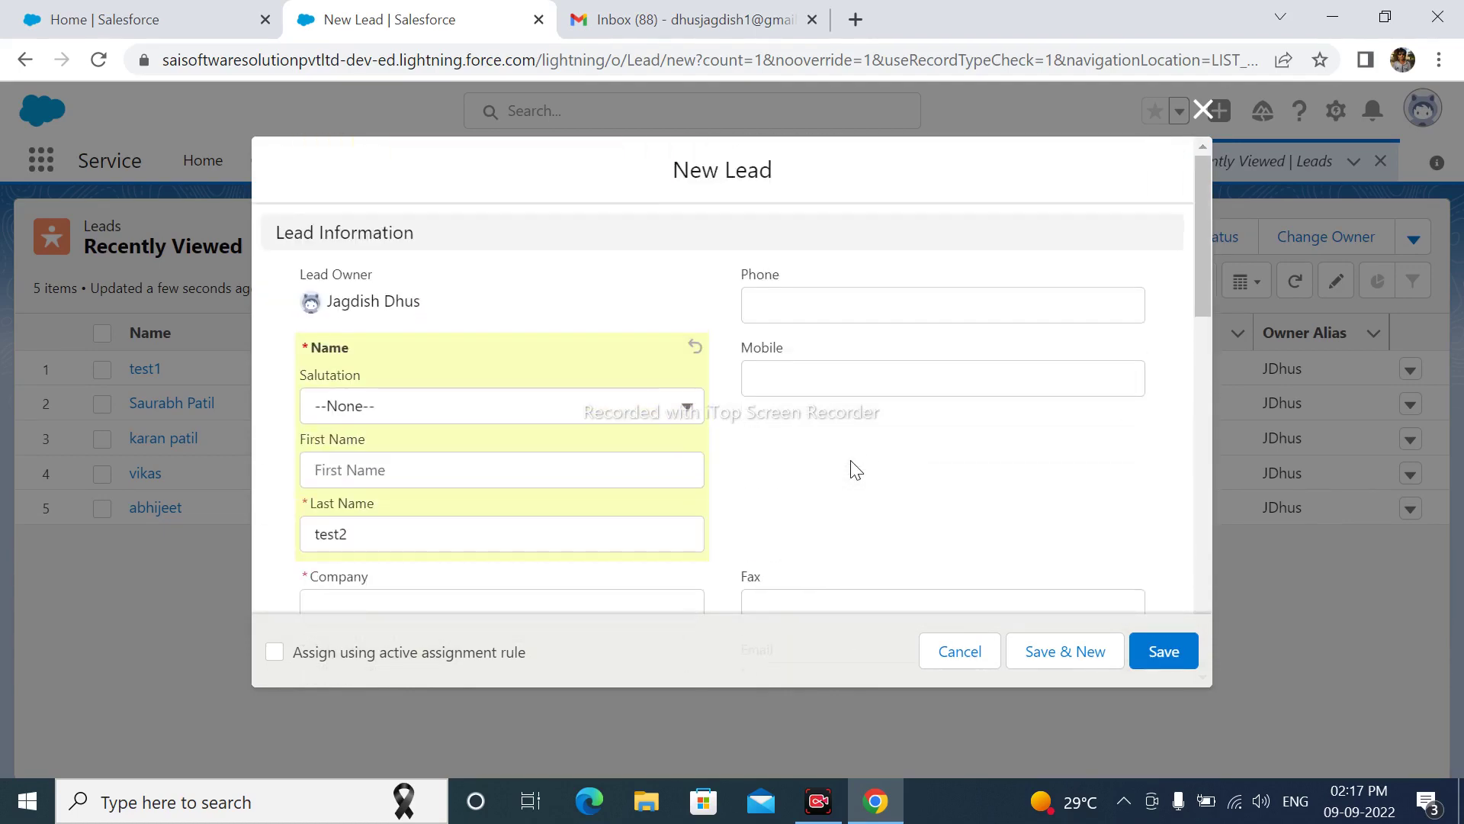
{"action": "left_click", "coordinate": [341, 407]}
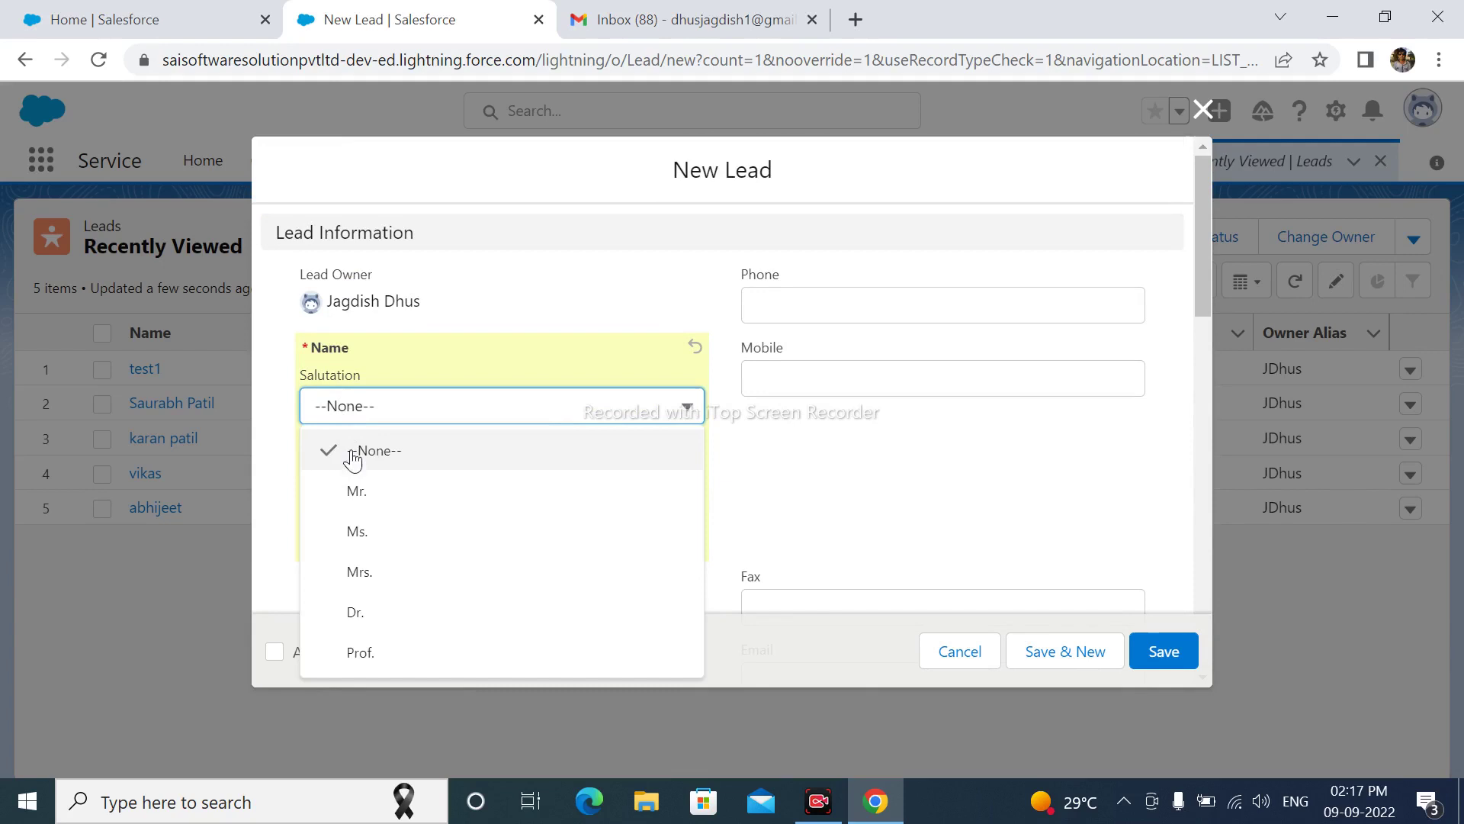
{"action": "left_click", "coordinate": [353, 486]}
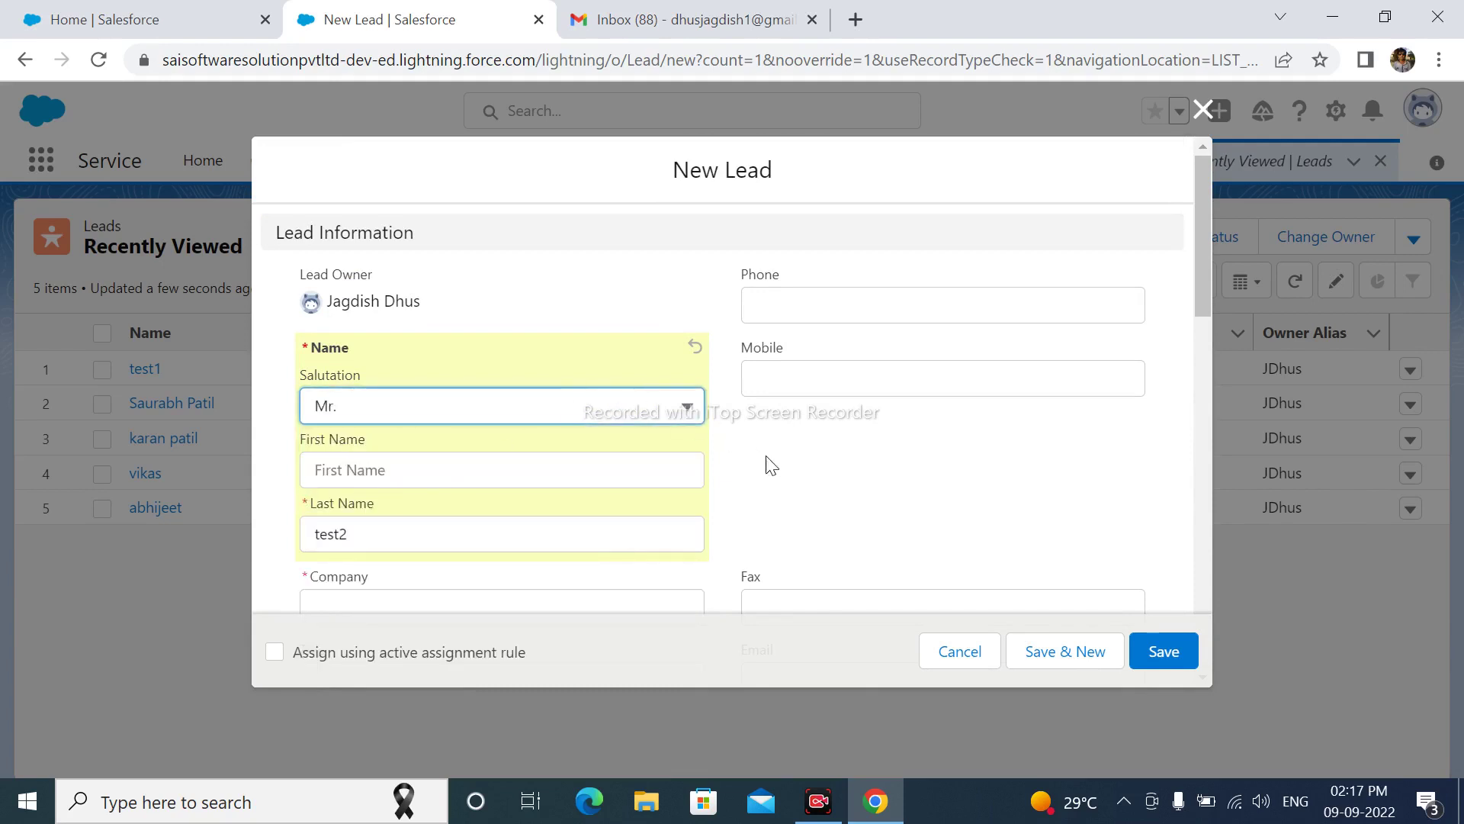
{"action": "scroll", "coordinate": [392, 578], "scroll_direction": "down", "scroll_amount": 5}
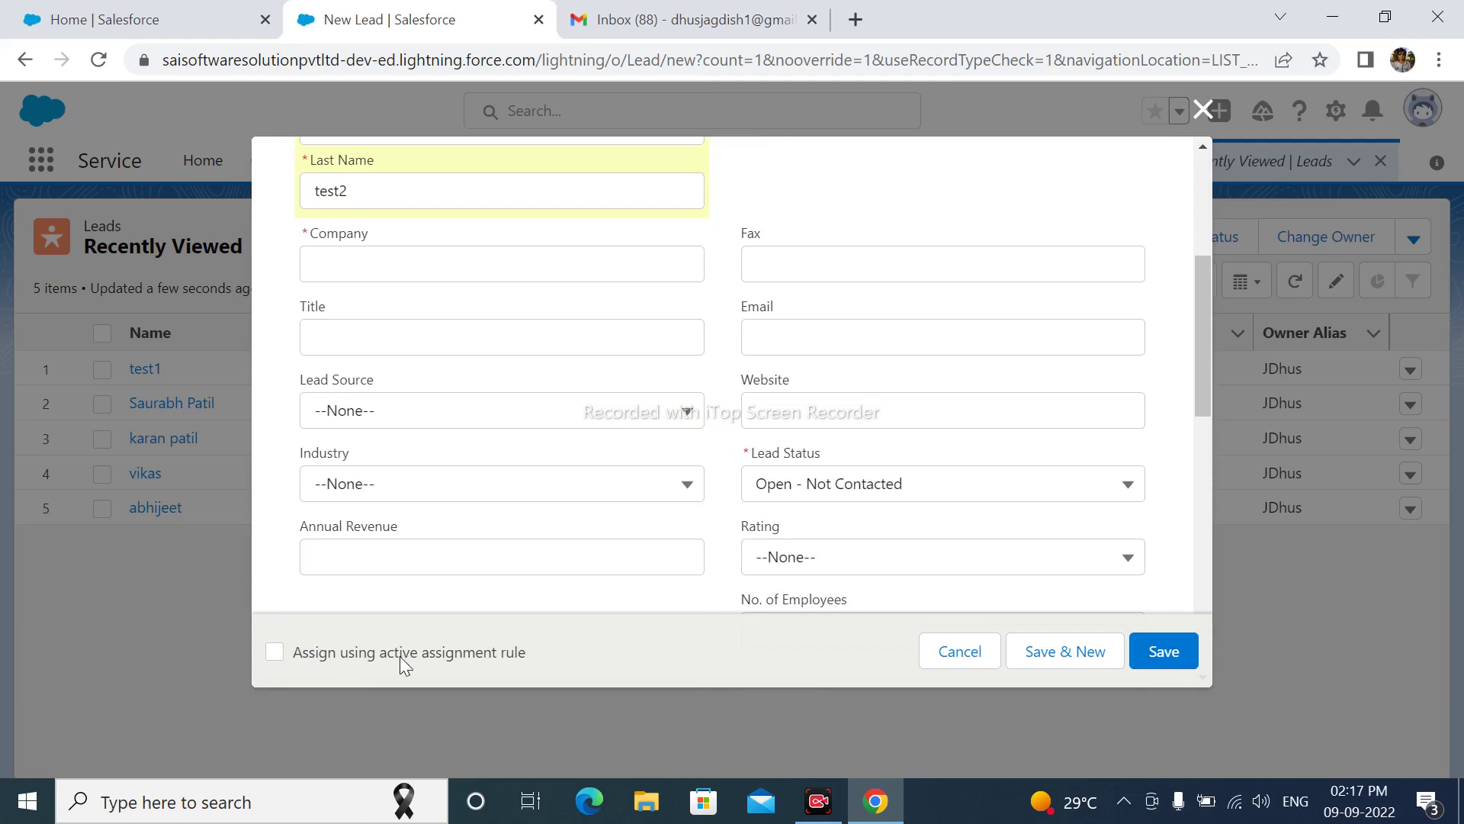
- Save lead test2 with Company xyz, applying the active assignment rule
{"action": "left_click", "coordinate": [275, 654]}
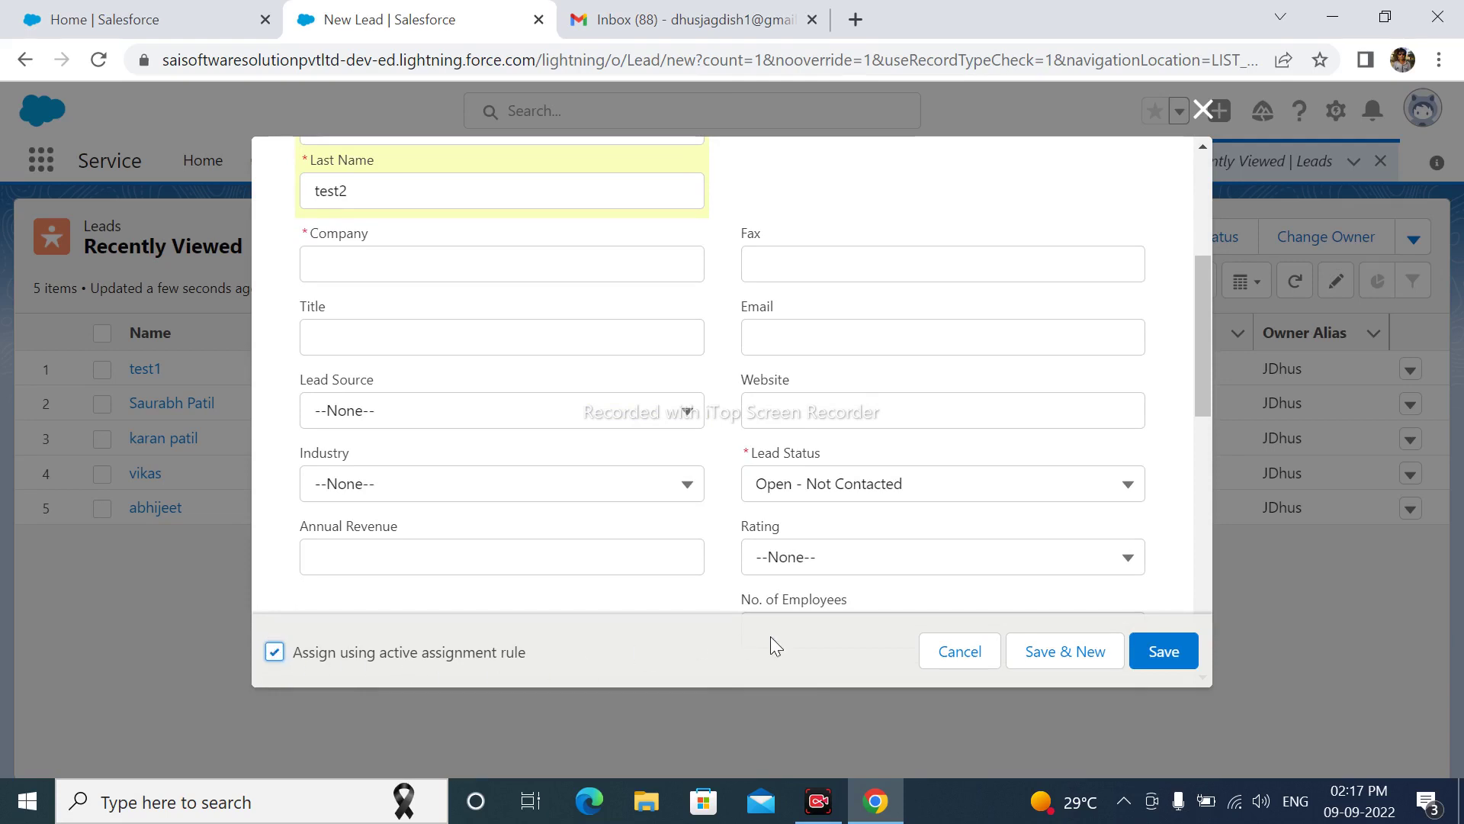
{"action": "left_click", "coordinate": [1160, 654]}
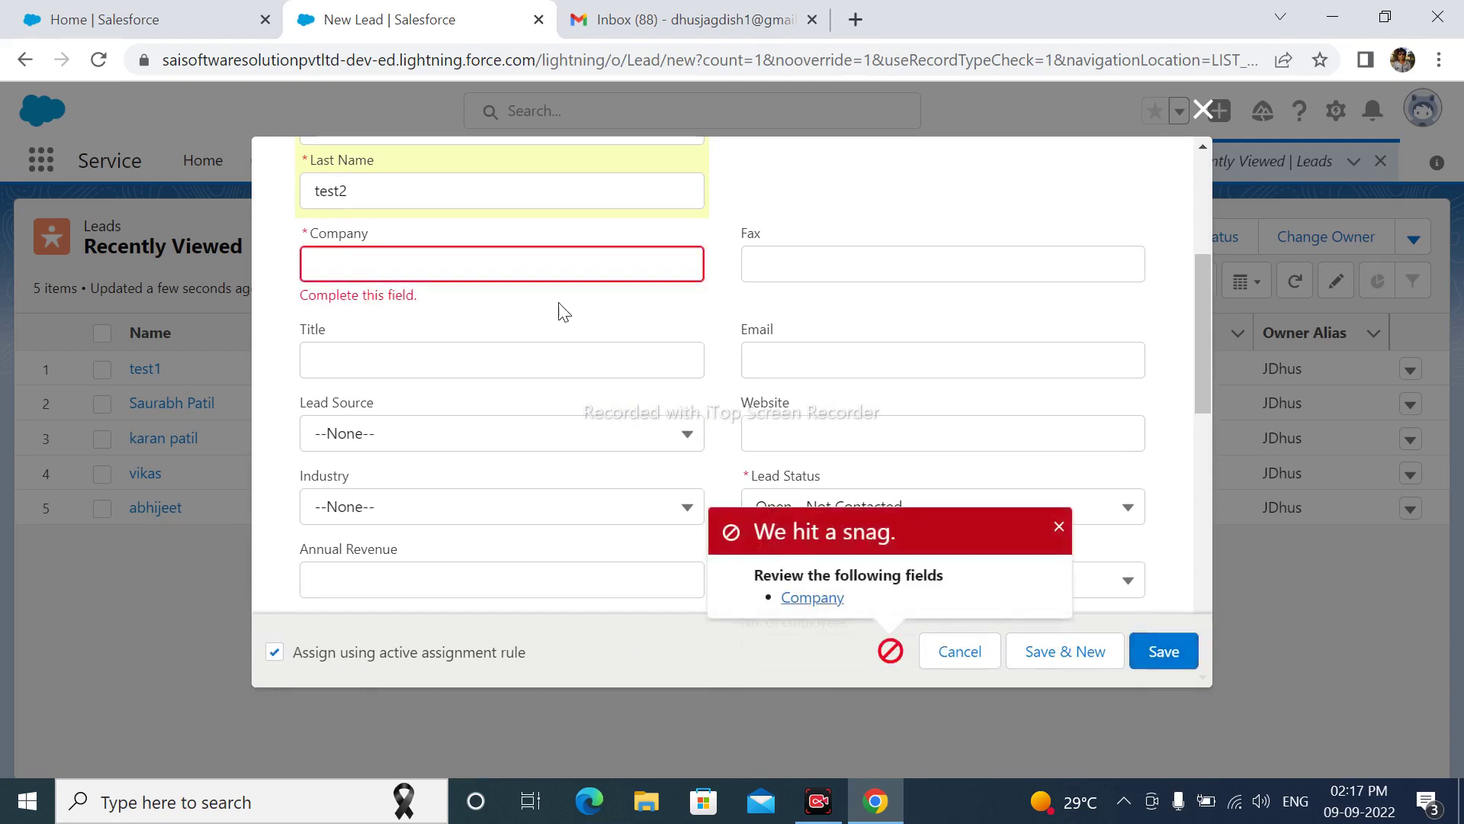
{"action": "left_click", "coordinate": [344, 260]}
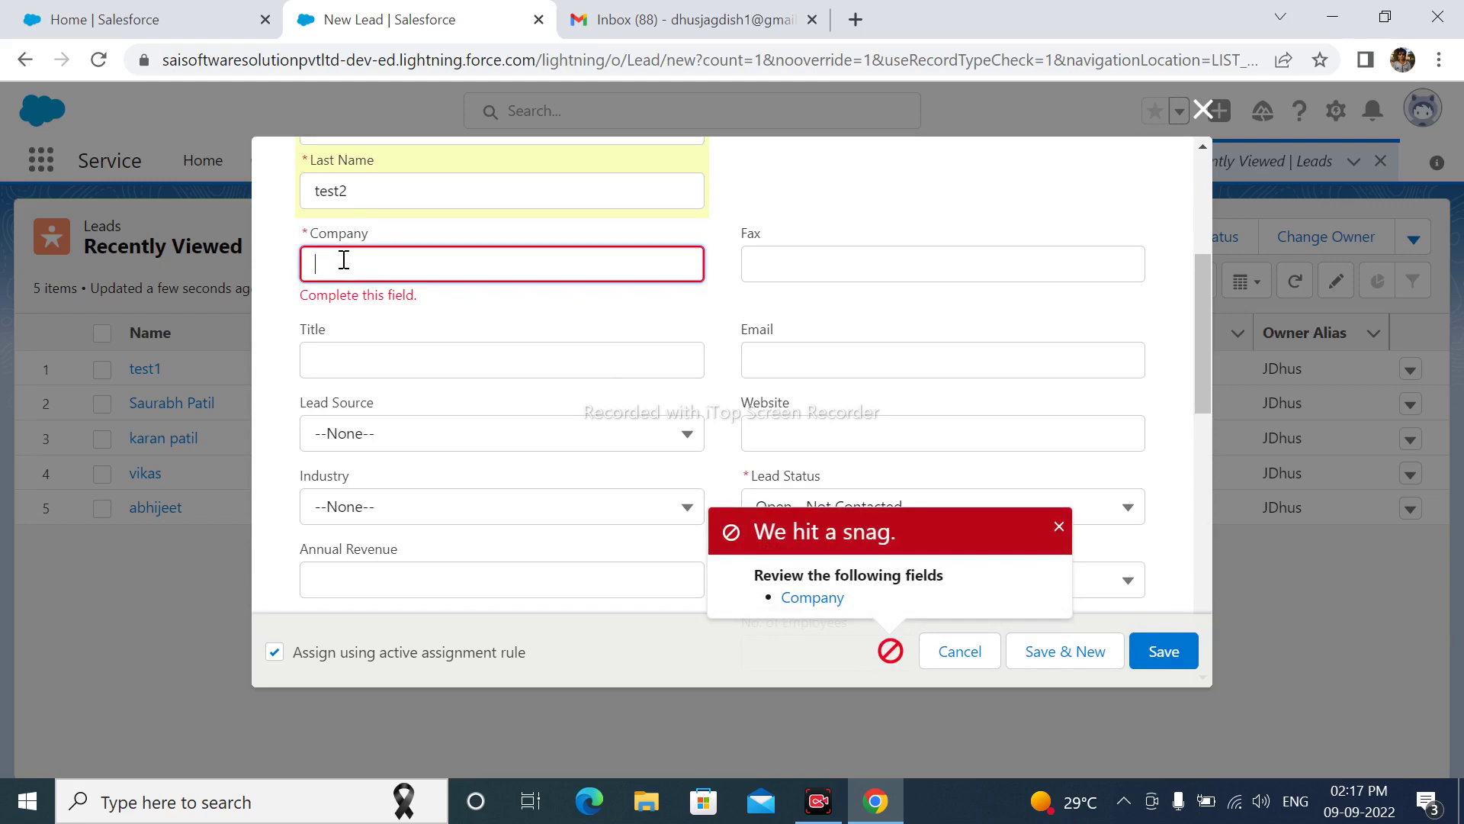
{"action": "left_click", "coordinate": [449, 347]}
{"action": "left_click", "coordinate": [1187, 656]}
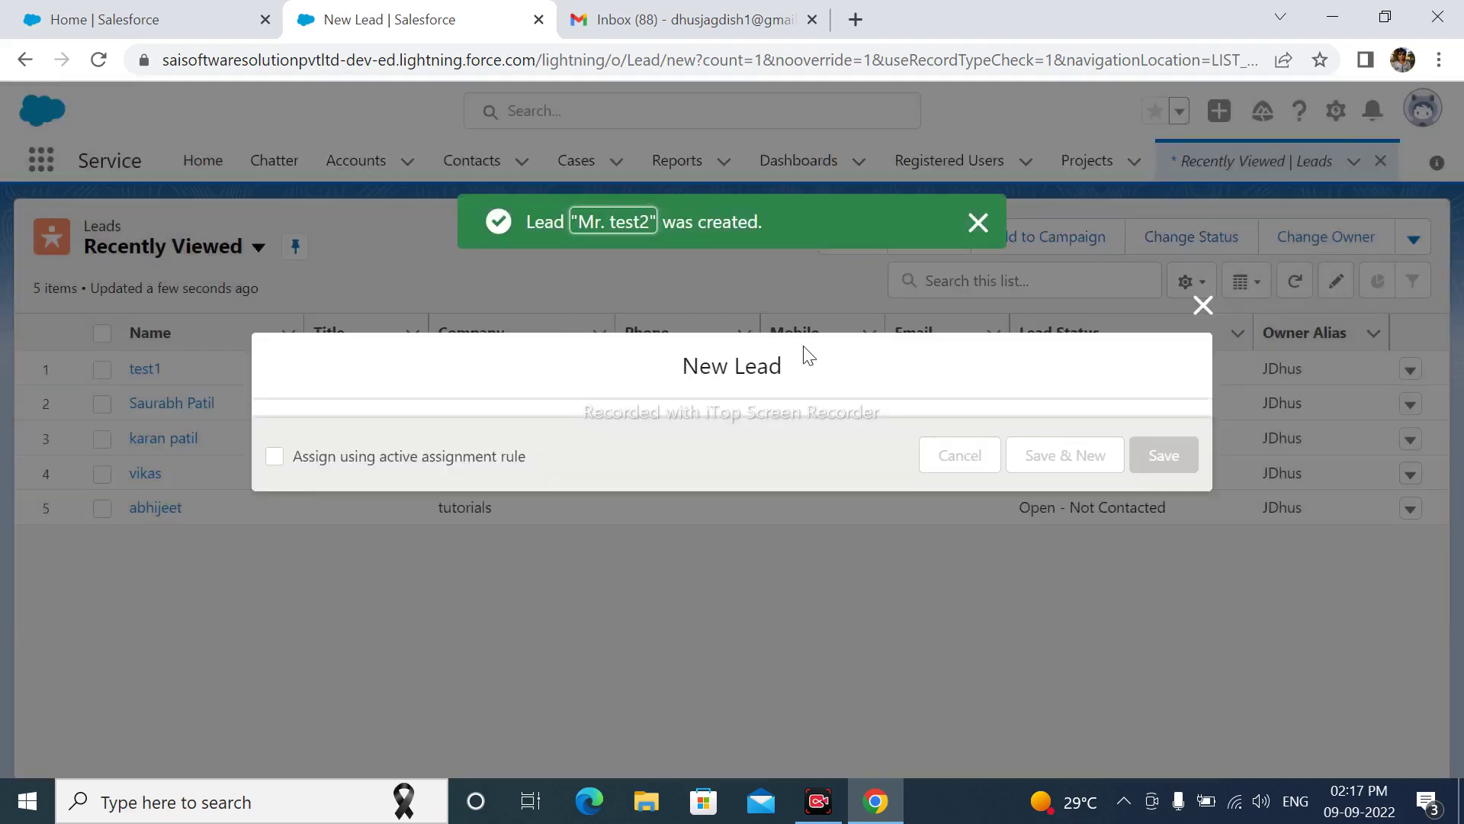
- Check the test2 lead's Lead Owner and Pune address, then return to Recently Viewed leads
{"action": "left_click", "coordinate": [1205, 305]}
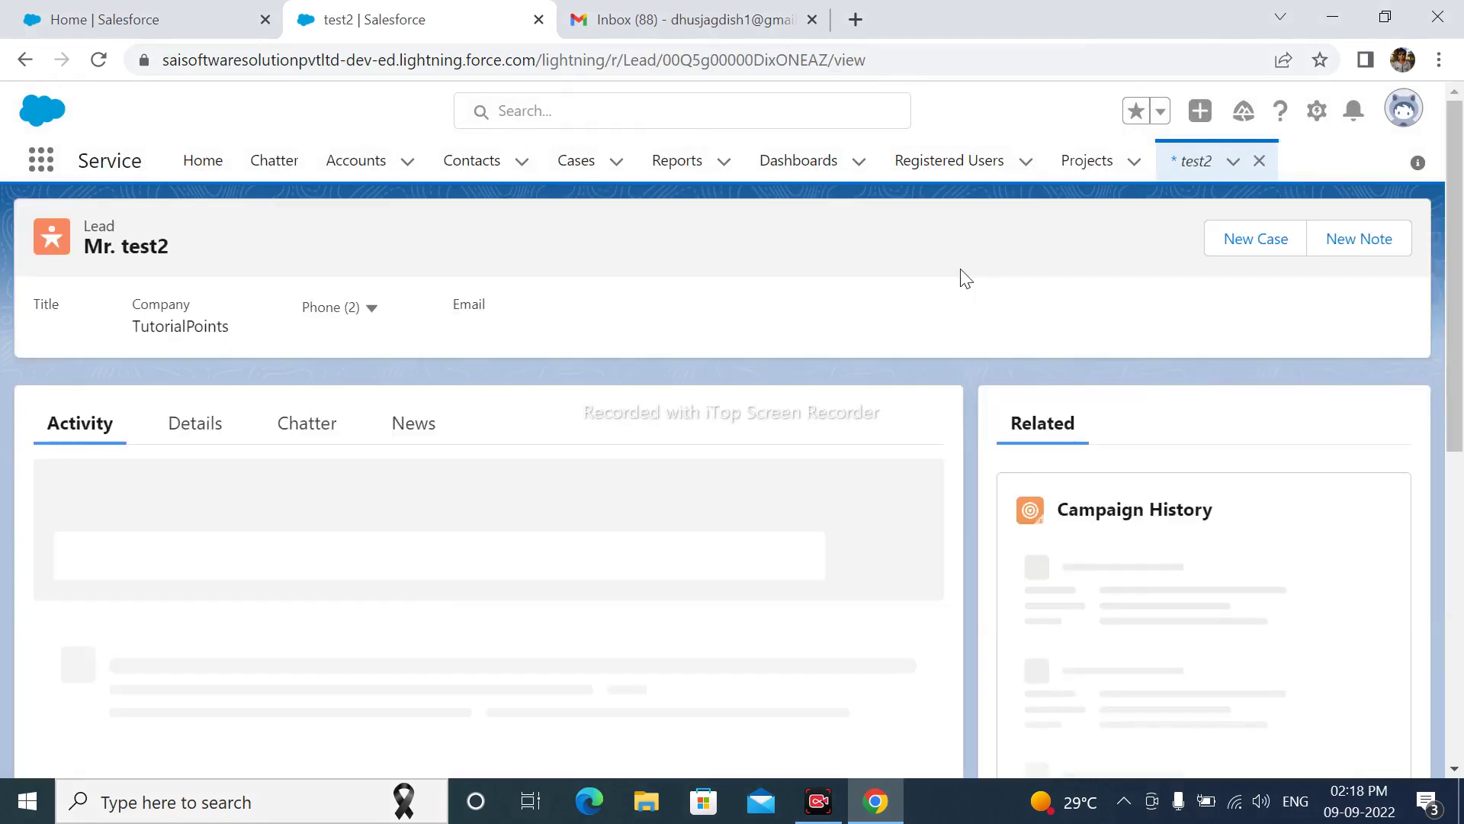
{"action": "left_click", "coordinate": [195, 489]}
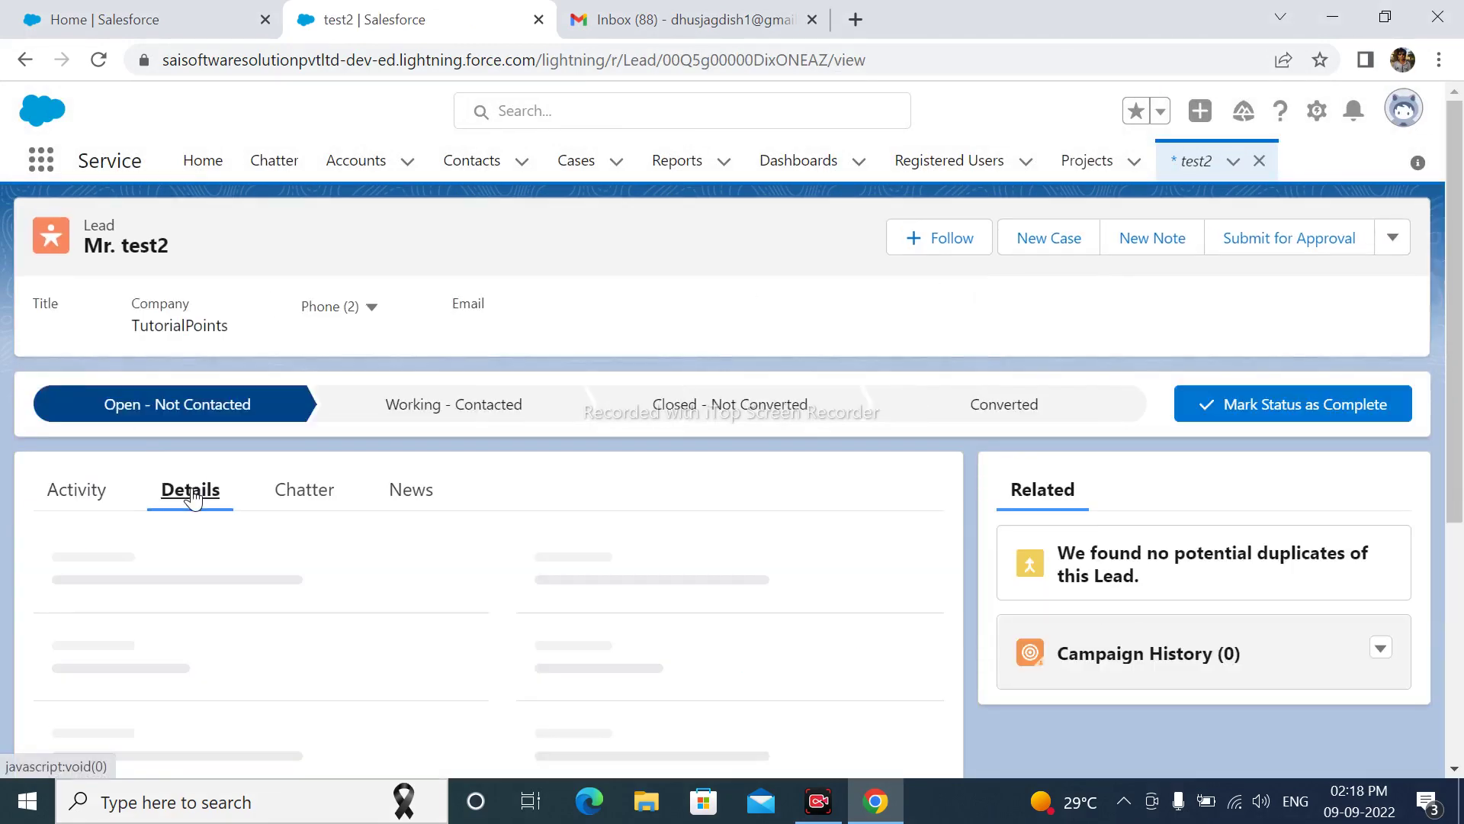
{"action": "scroll", "coordinate": [197, 497], "scroll_direction": "down", "scroll_amount": 3}
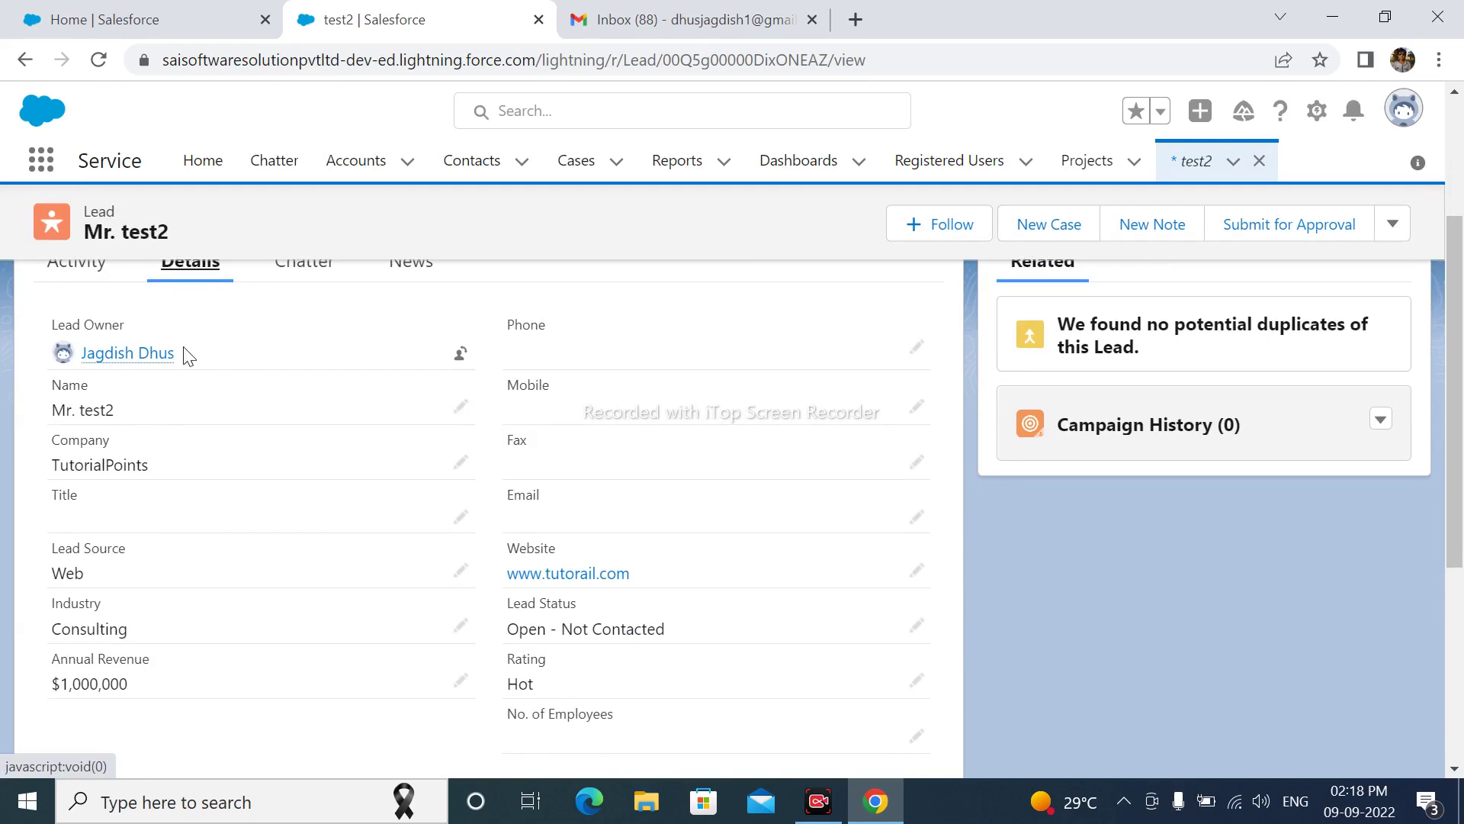
{"action": "mouse_move", "coordinate": [131, 357]}
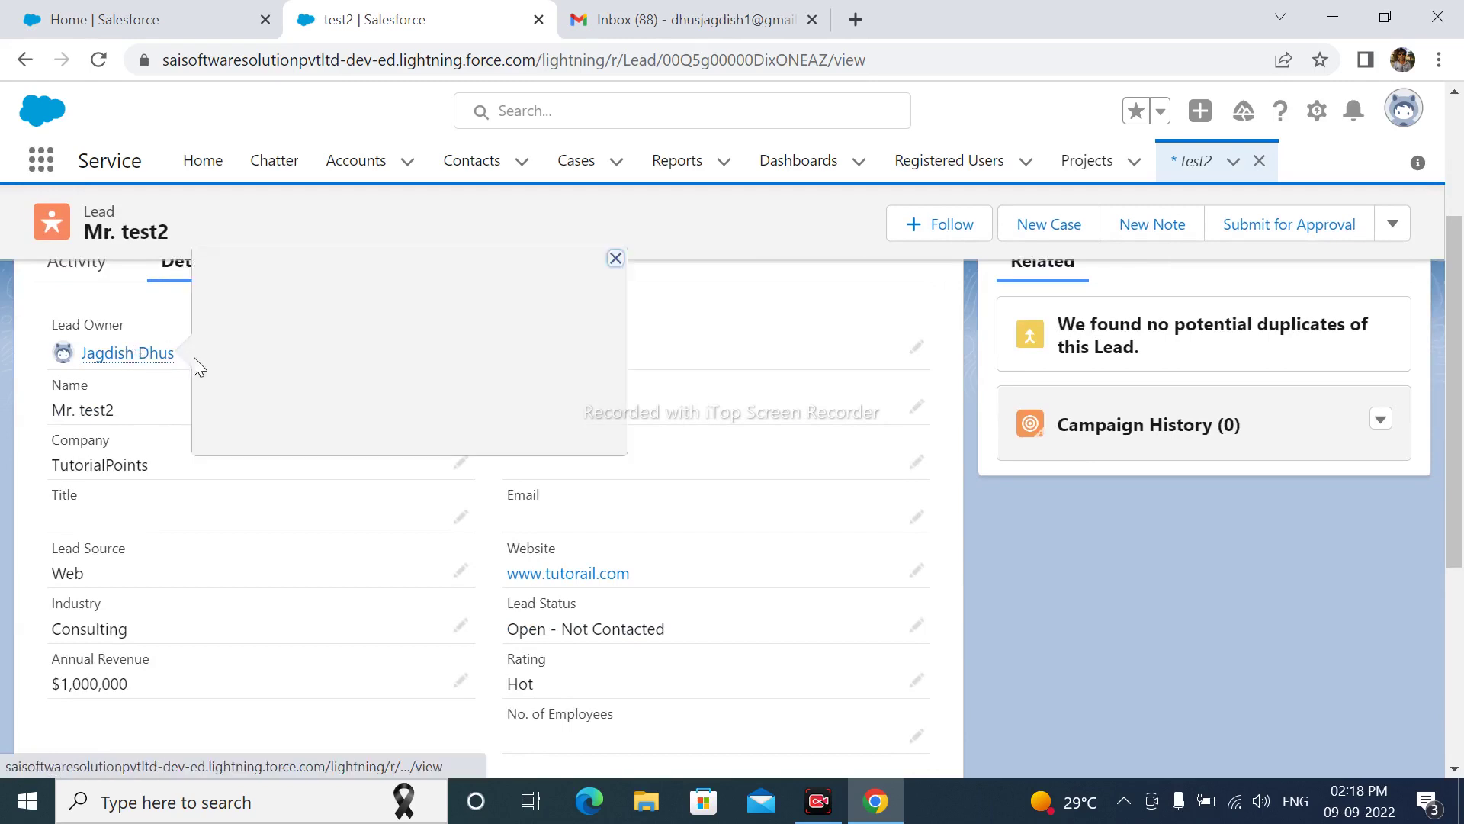
{"action": "scroll", "coordinate": [198, 404], "scroll_direction": "down", "scroll_amount": 5}
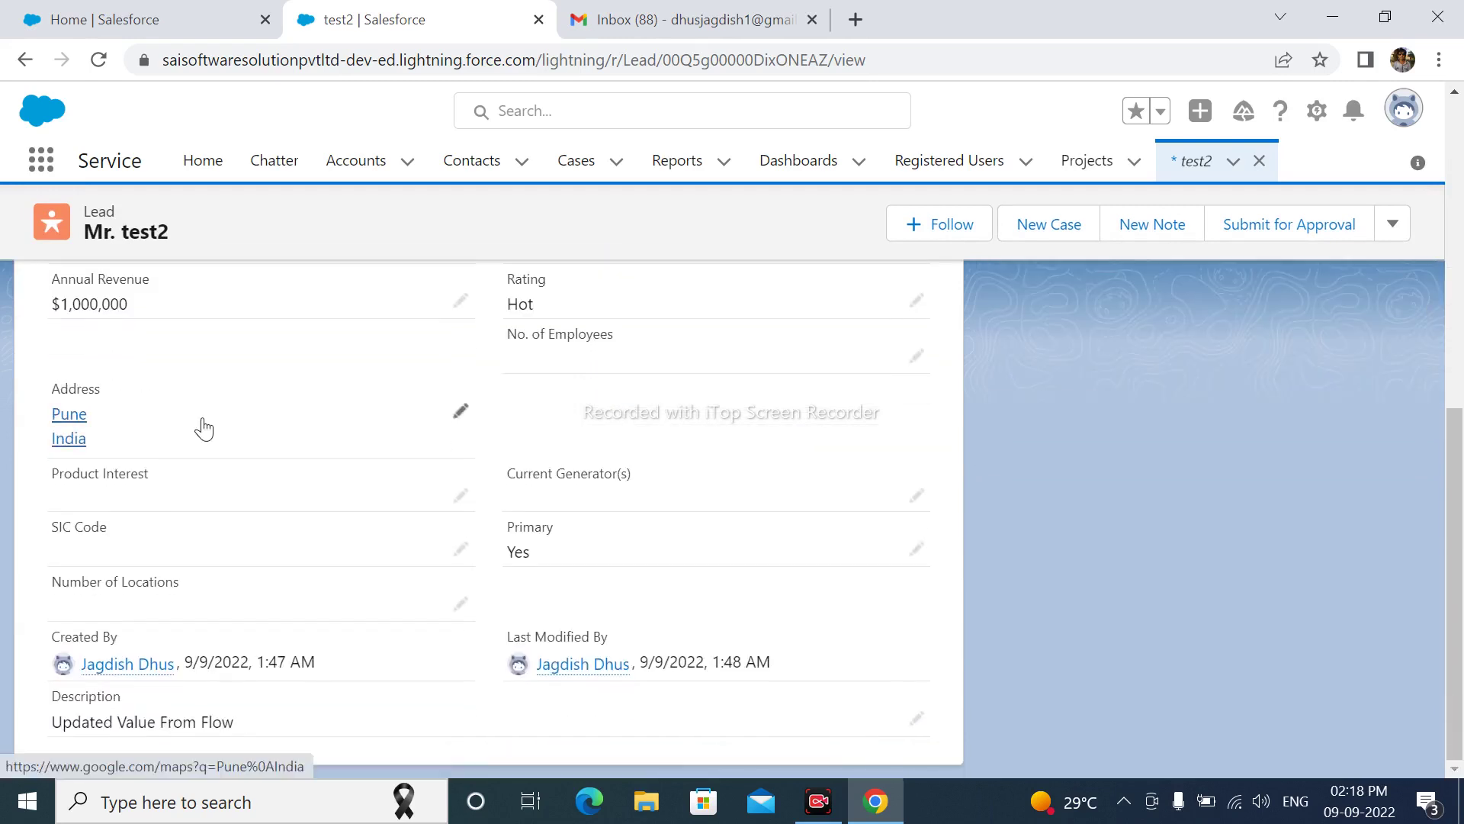
{"action": "scroll", "coordinate": [277, 477], "scroll_direction": "up", "scroll_amount": 5}
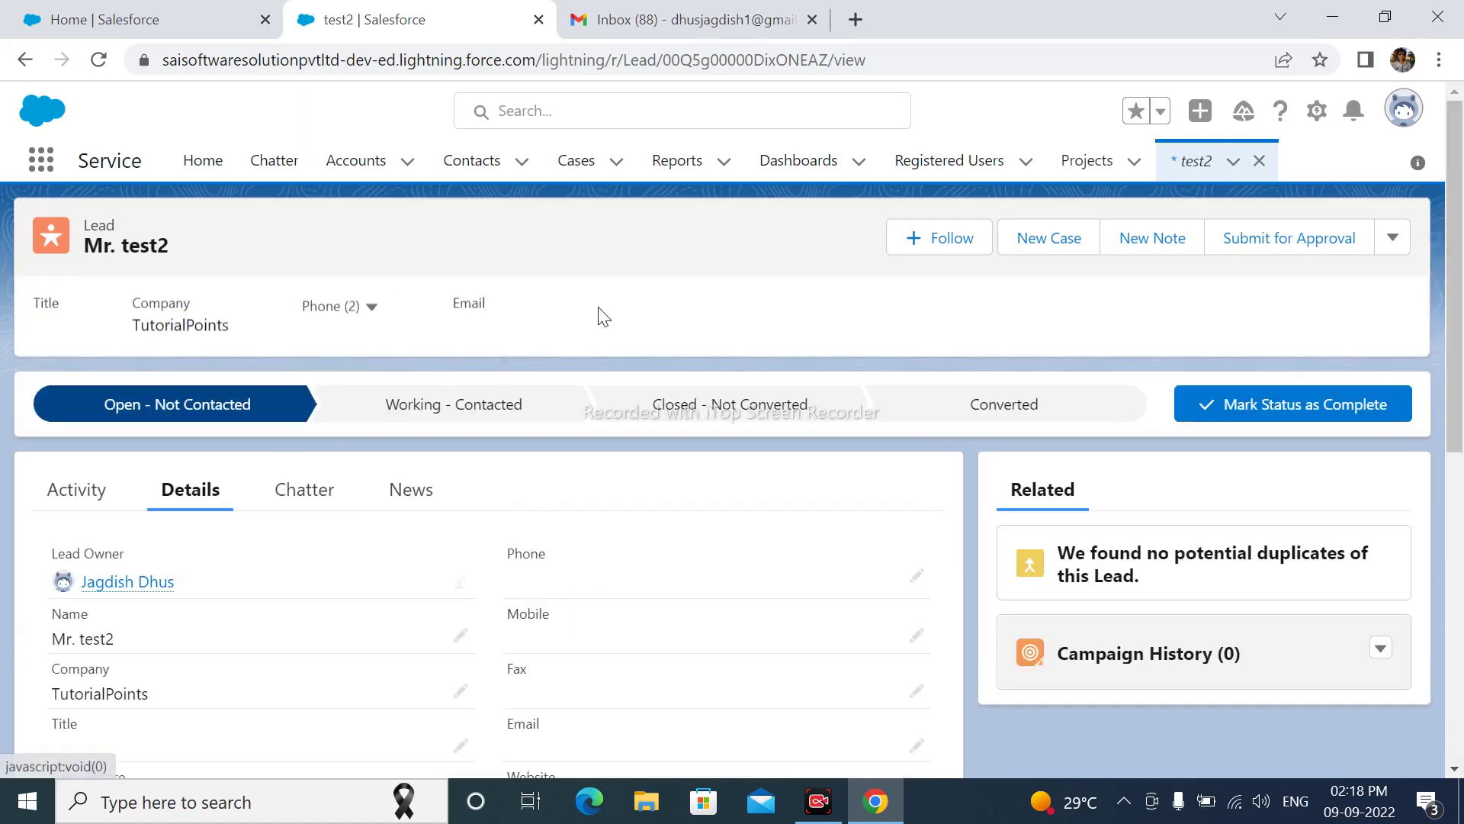
{"action": "left_click", "coordinate": [1192, 173]}
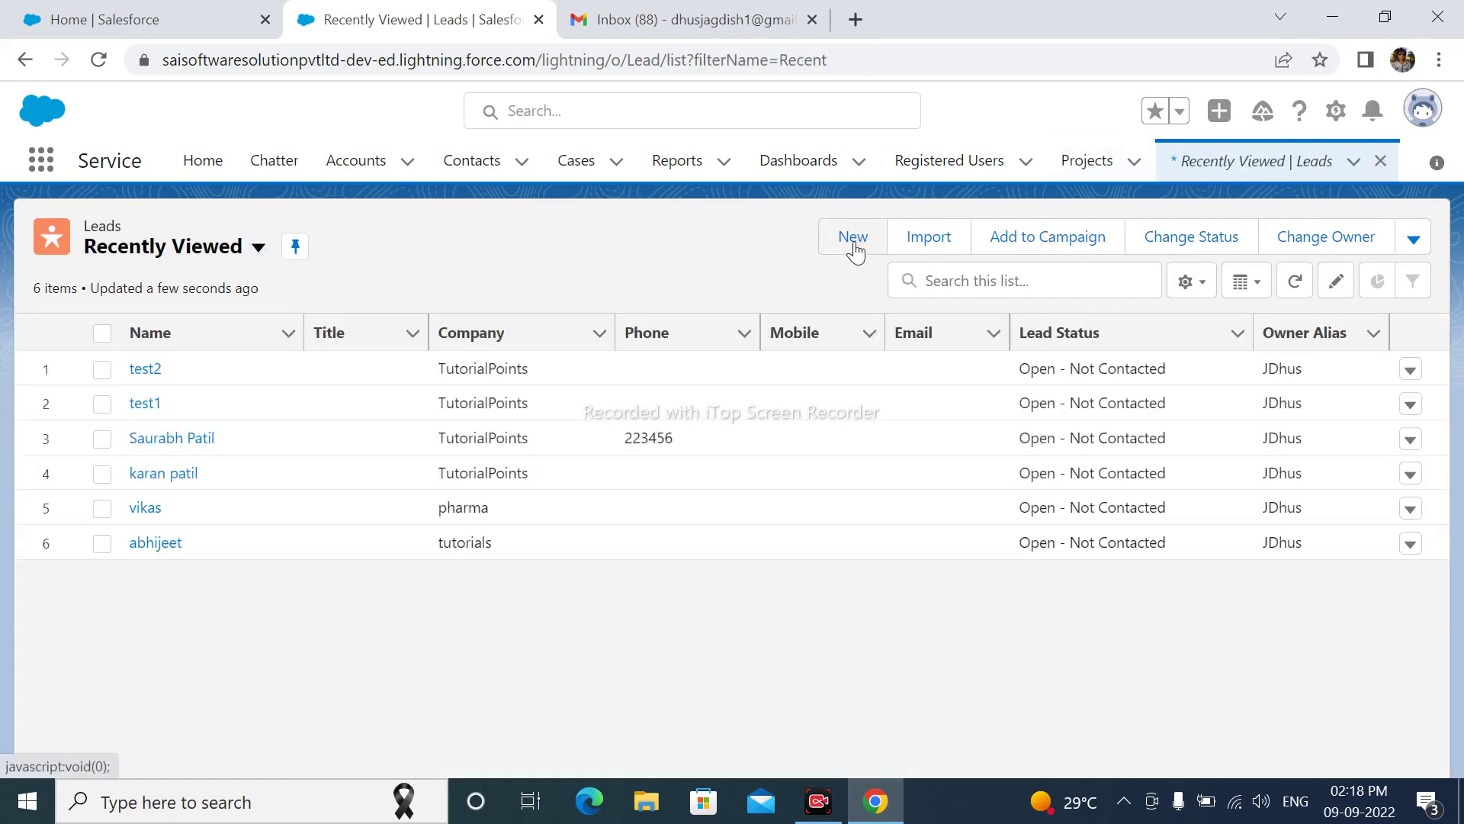
- Start a new lead with salutation Mr., last name test3 and city Mumbai
{"action": "left_click", "coordinate": [852, 243]}
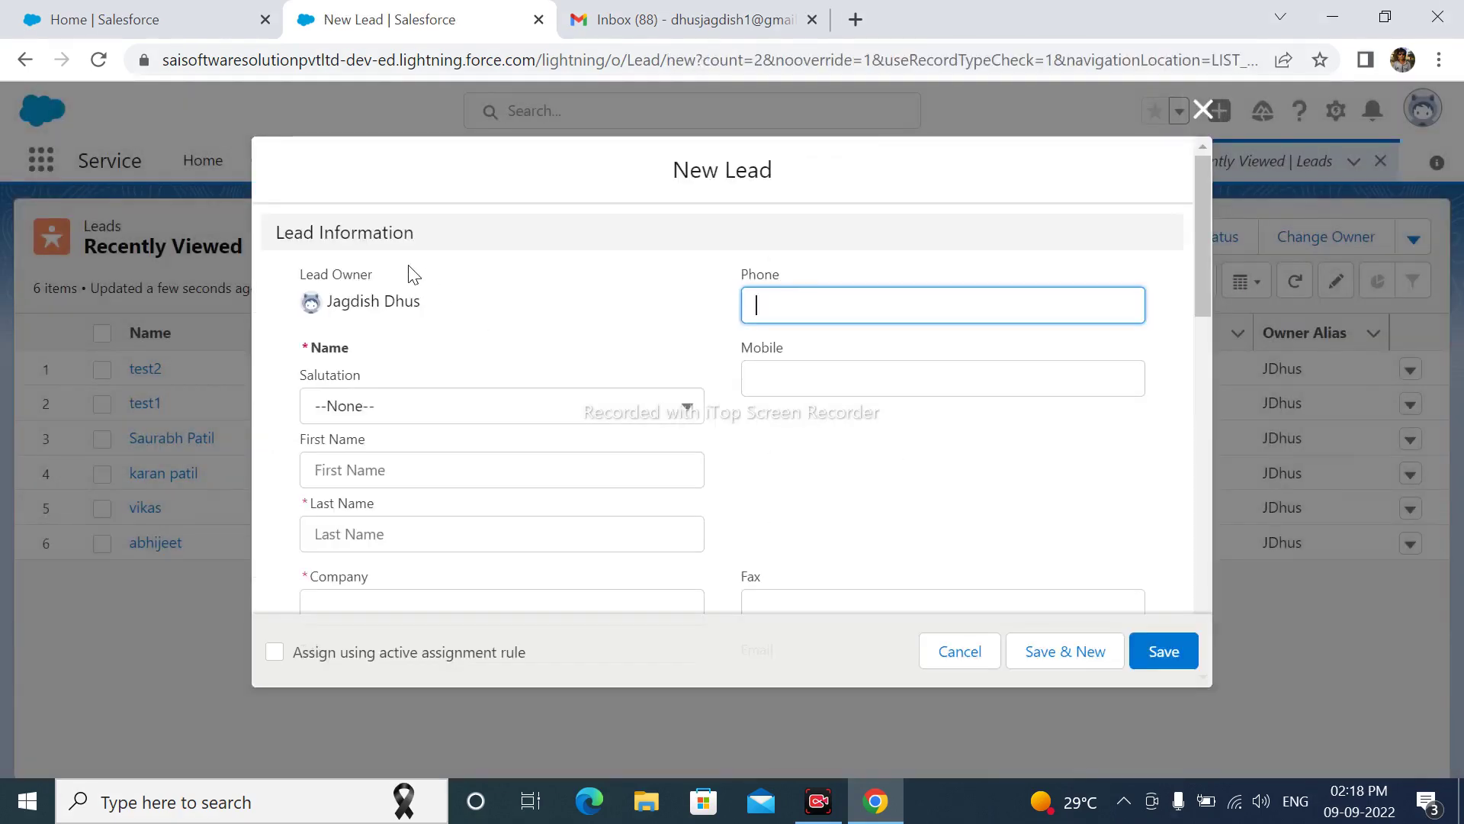
{"action": "left_click", "coordinate": [416, 408]}
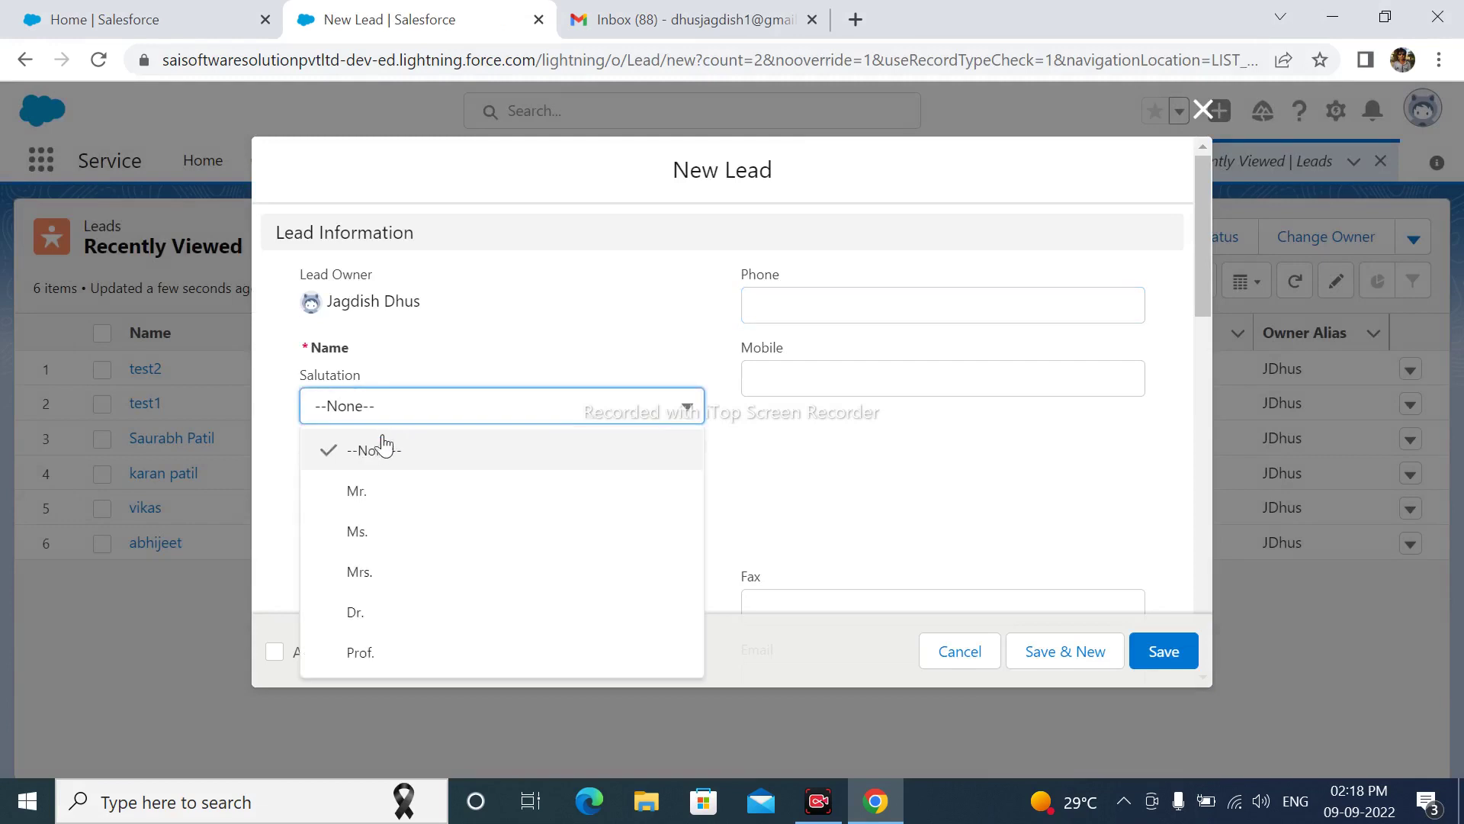
{"action": "left_click", "coordinate": [378, 492]}
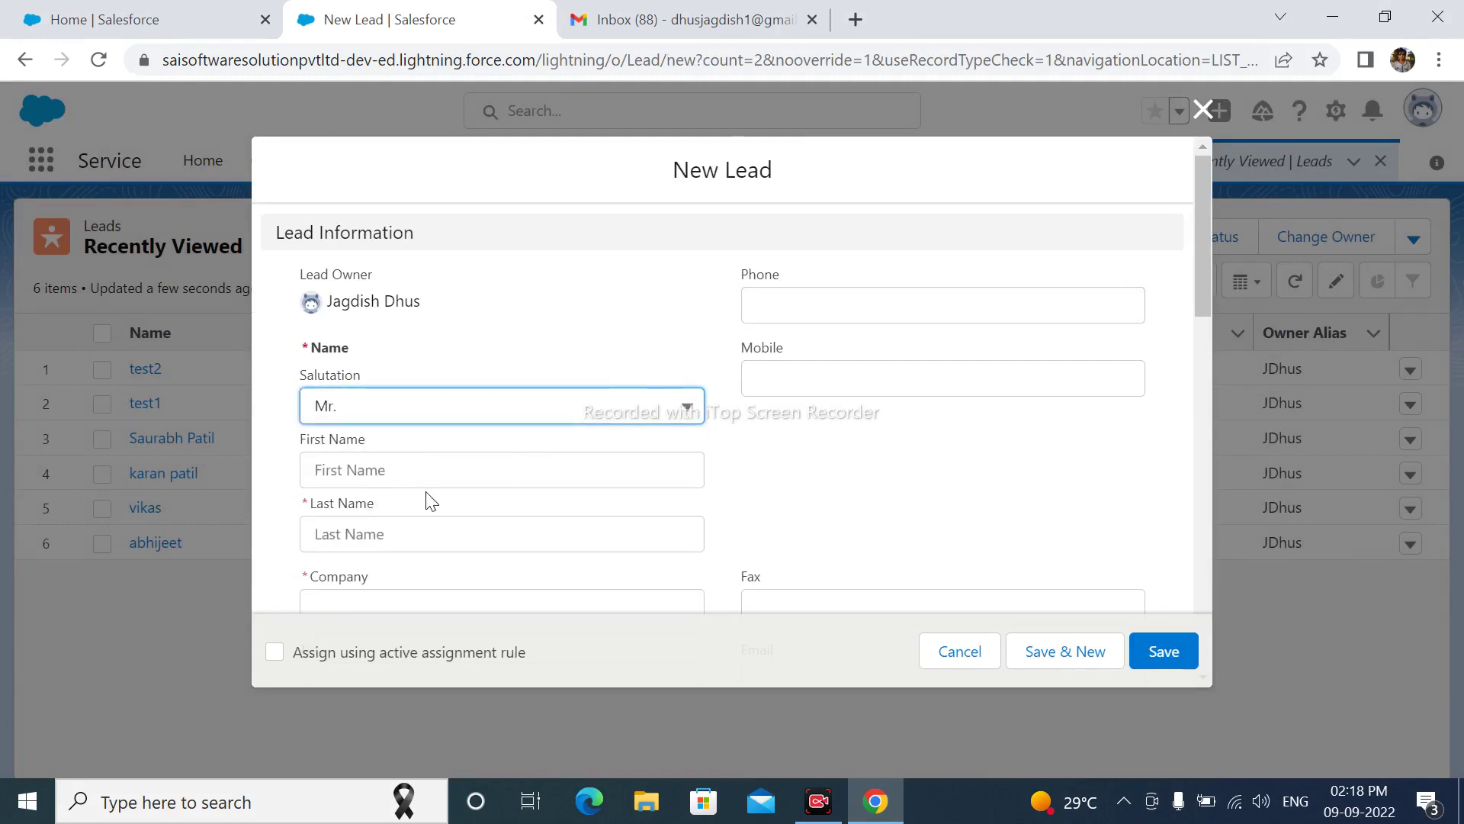
{"action": "left_click", "coordinate": [367, 522]}
{"action": "type", "text": "tes"}
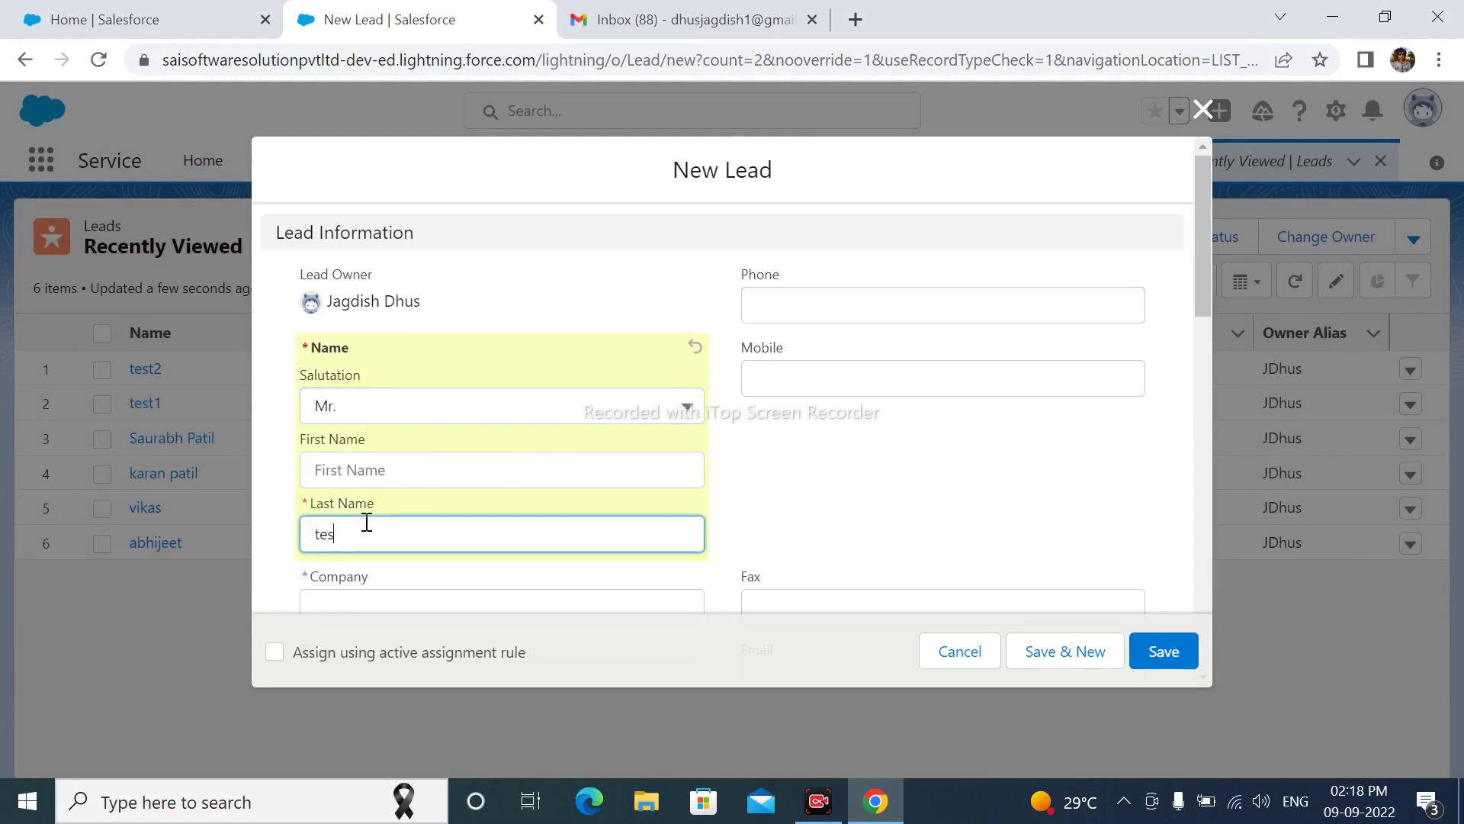
{"action": "type", "text": "t3"}
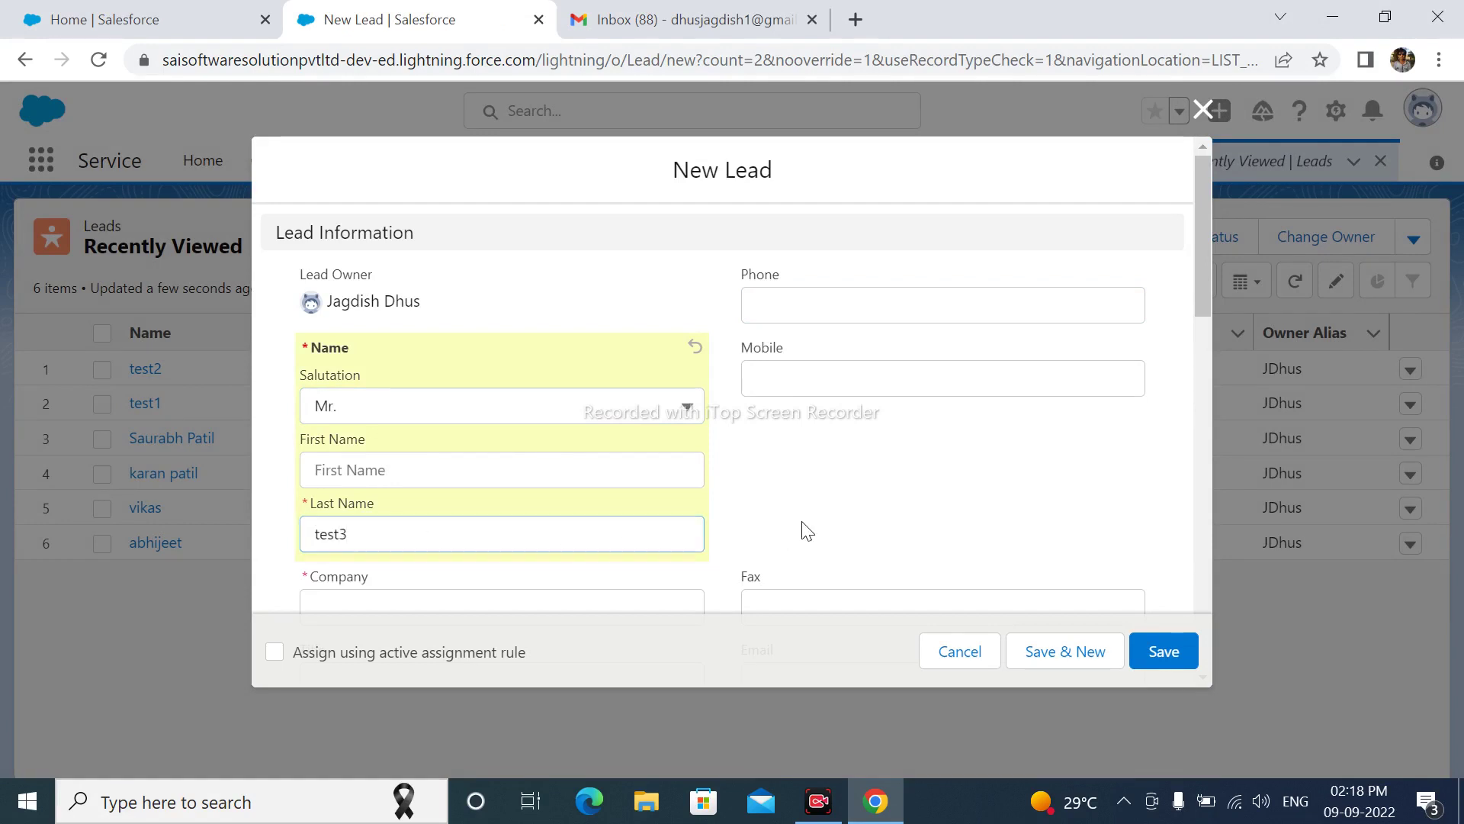
{"action": "scroll", "coordinate": [801, 530], "scroll_direction": "down", "scroll_amount": 6}
{"action": "scroll", "coordinate": [357, 494], "scroll_direction": "down", "scroll_amount": 4}
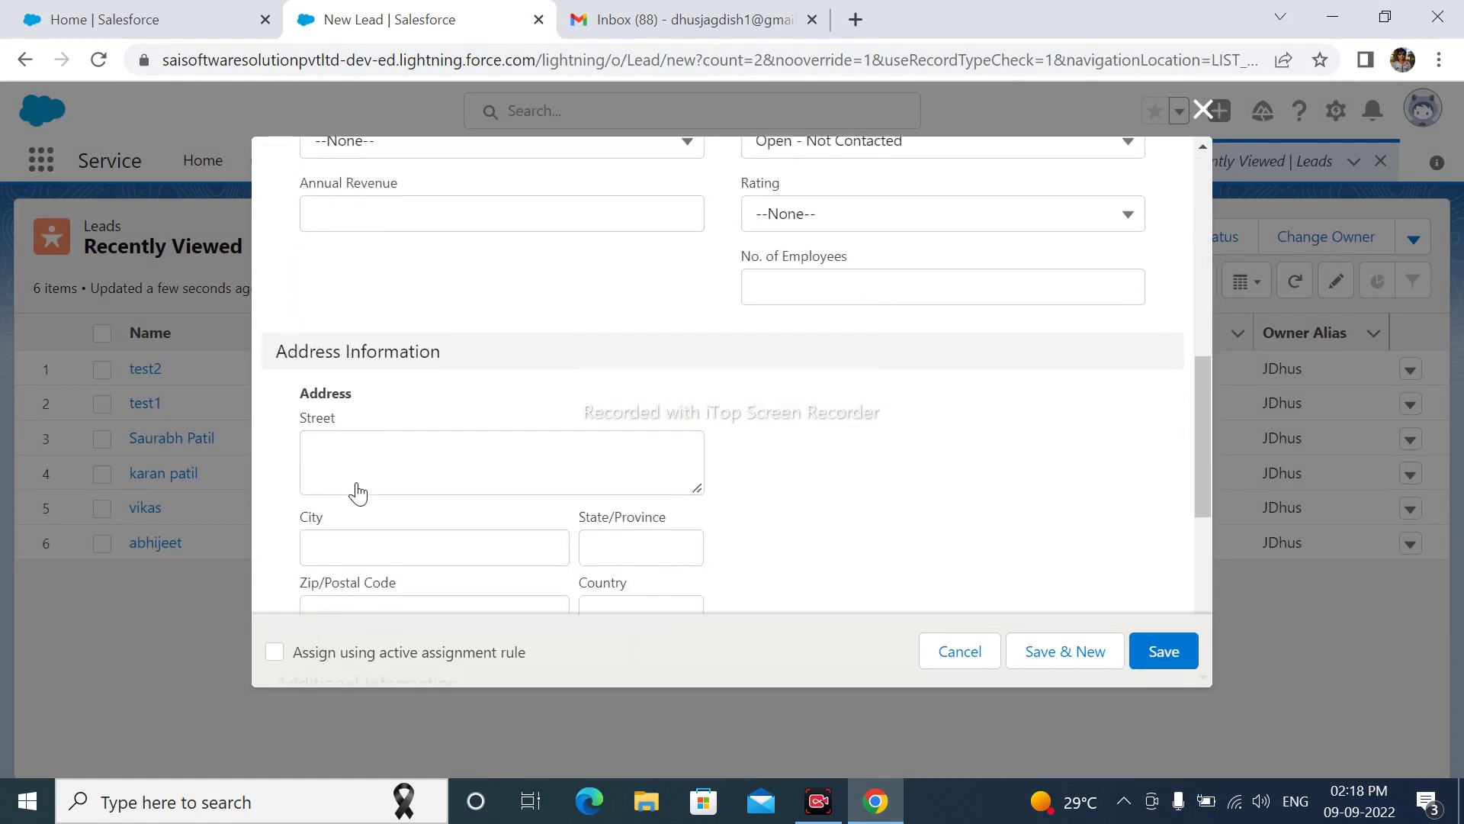
{"action": "left_click", "coordinate": [370, 429]}
{"action": "type", "text": "M"}
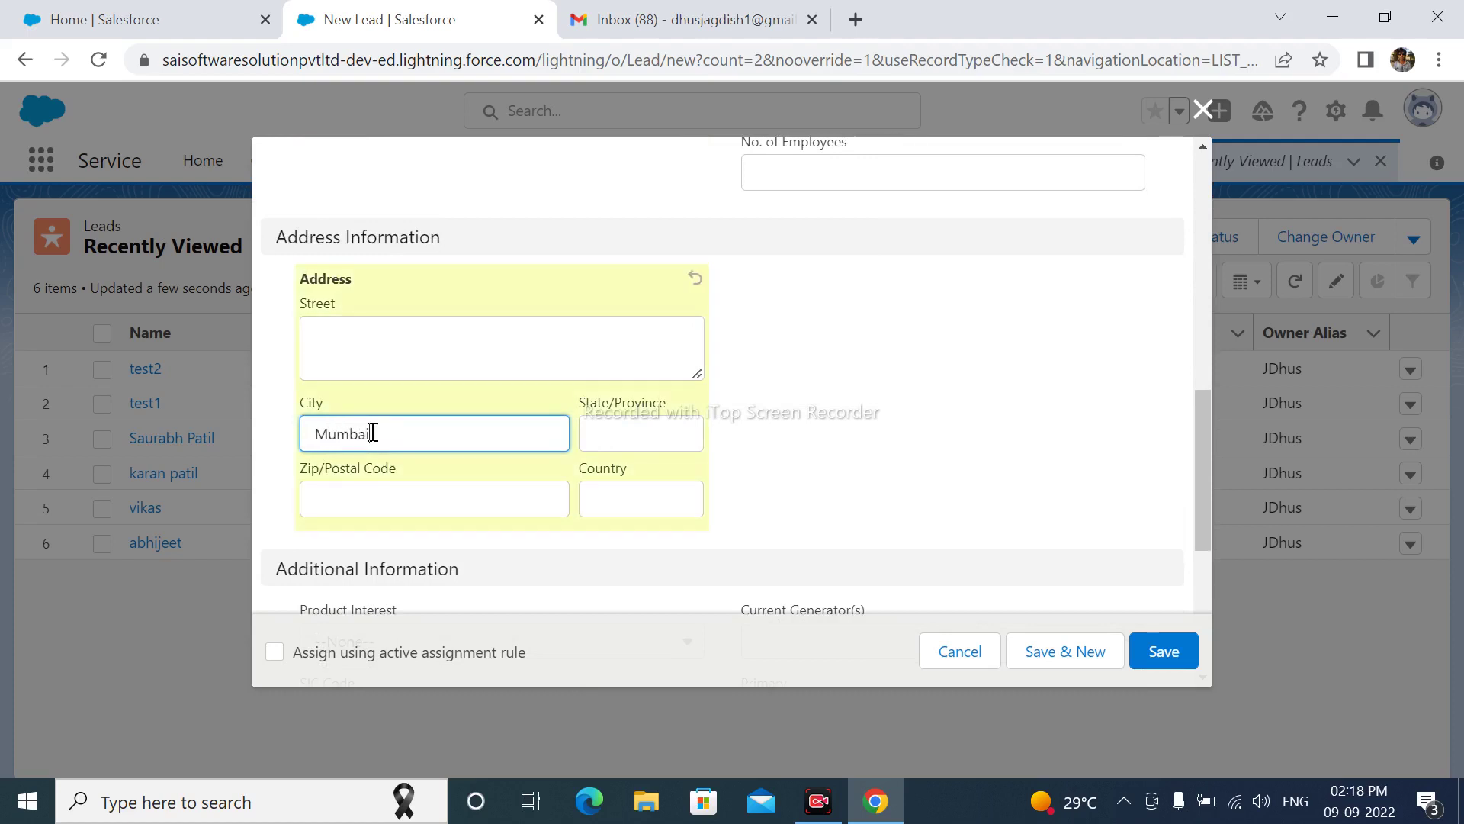
{"action": "type", "text": "umbai"}
{"action": "left_click", "coordinate": [860, 467]}
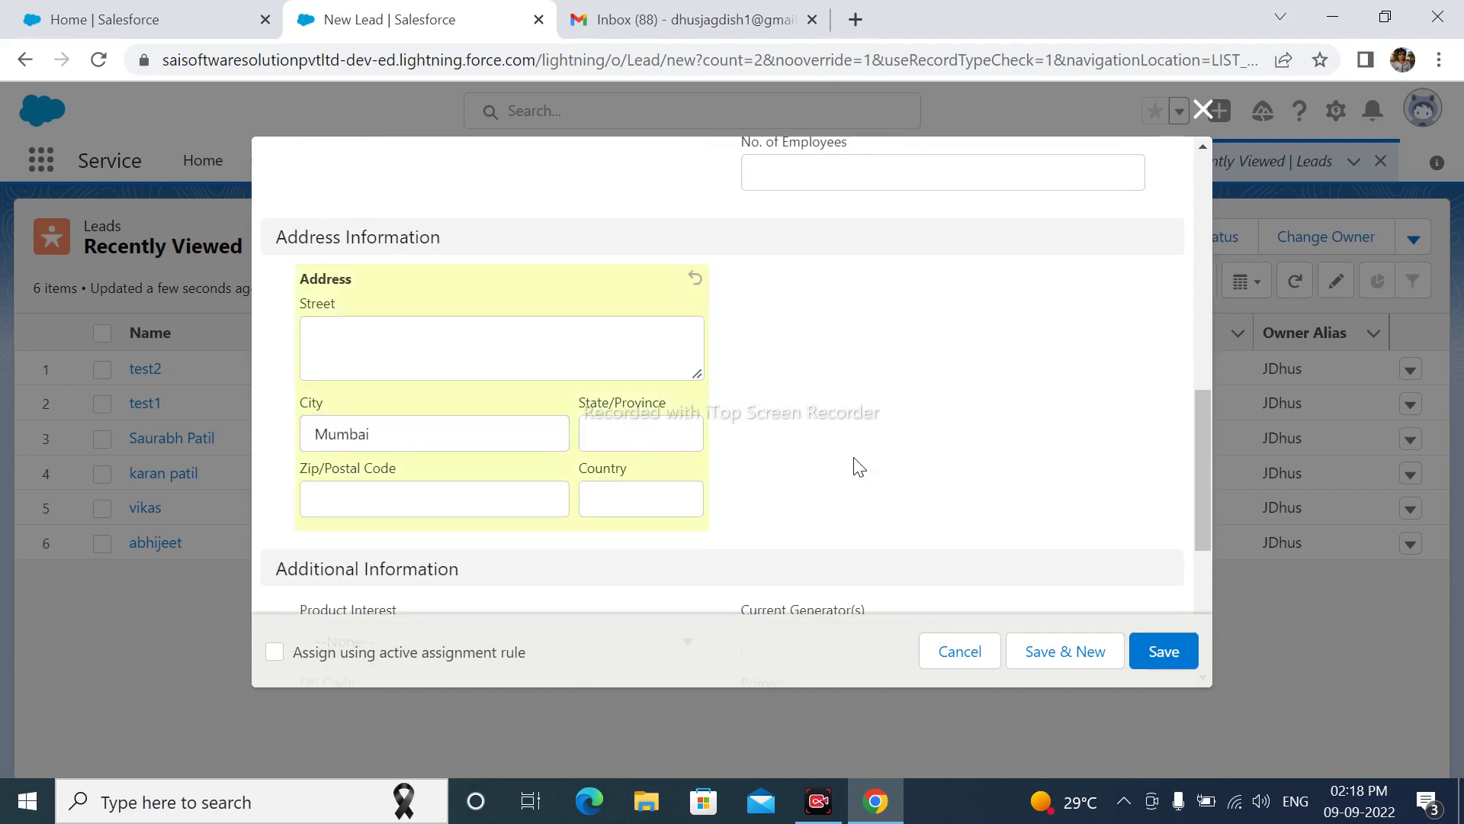
- Tick 'Assign using active assignment rule', enter company 'aaaa', and save the test3 lead
{"action": "left_click", "coordinate": [274, 652]}
{"action": "left_click", "coordinate": [1162, 652]}
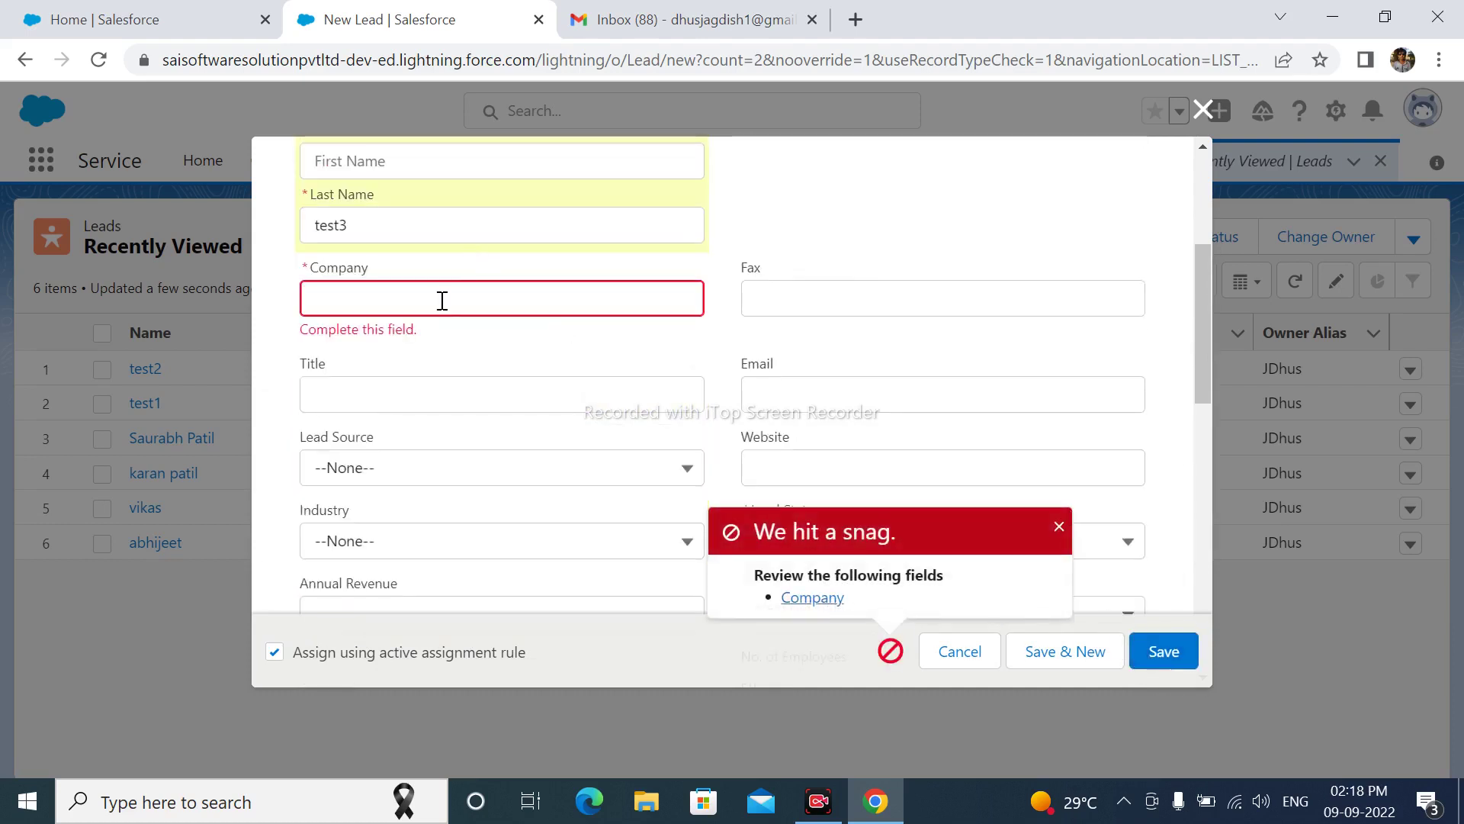
{"action": "left_click", "coordinate": [442, 300]}
{"action": "type", "text": "aaaa"}
{"action": "left_click", "coordinate": [851, 382]}
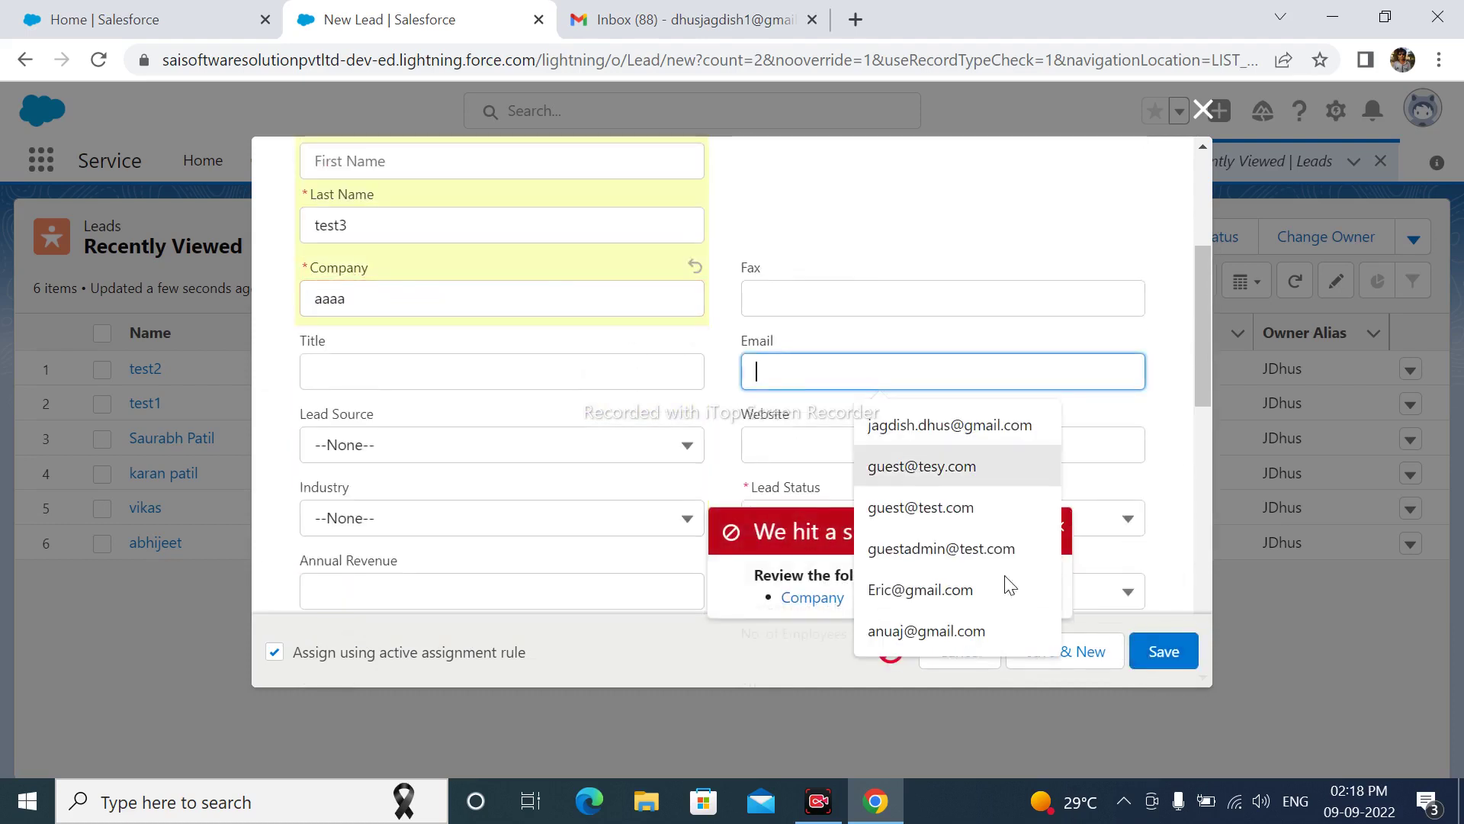
{"action": "left_click", "coordinate": [1162, 650]}
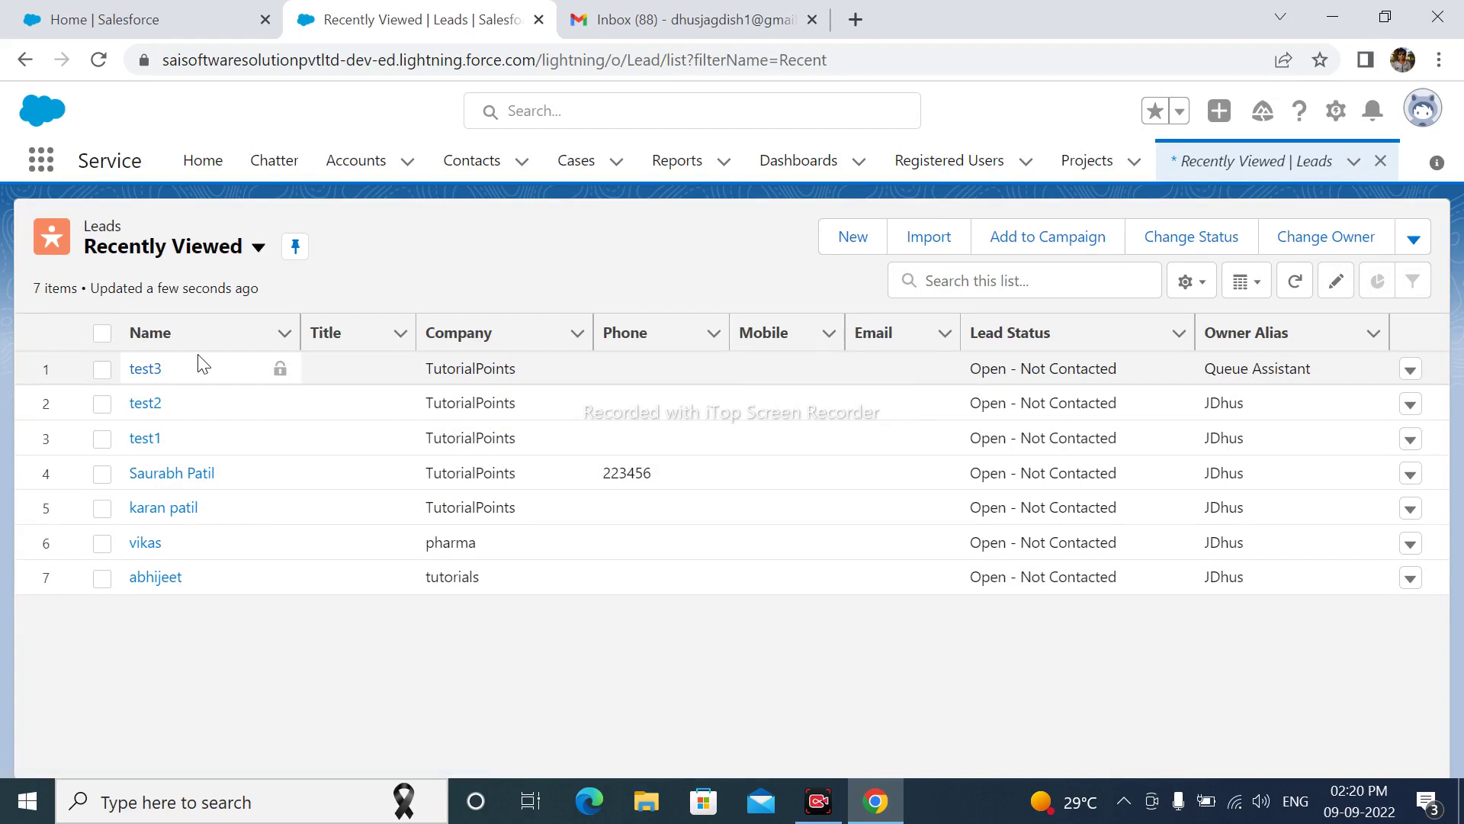
{"action": "left_click", "coordinate": [159, 374]}
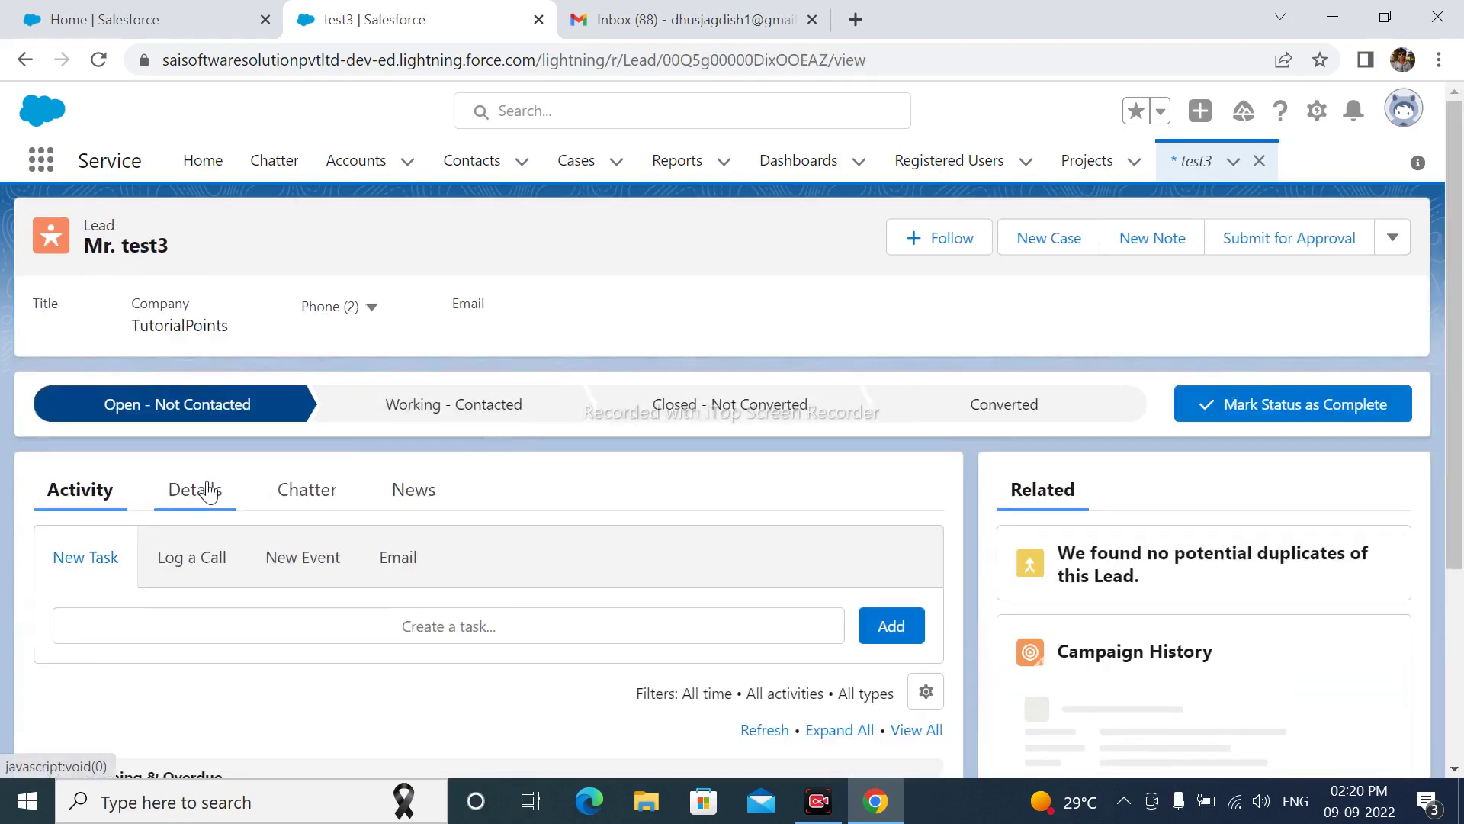
{"action": "left_click", "coordinate": [208, 492]}
{"action": "scroll", "coordinate": [507, 473], "scroll_direction": "down", "scroll_amount": 3}
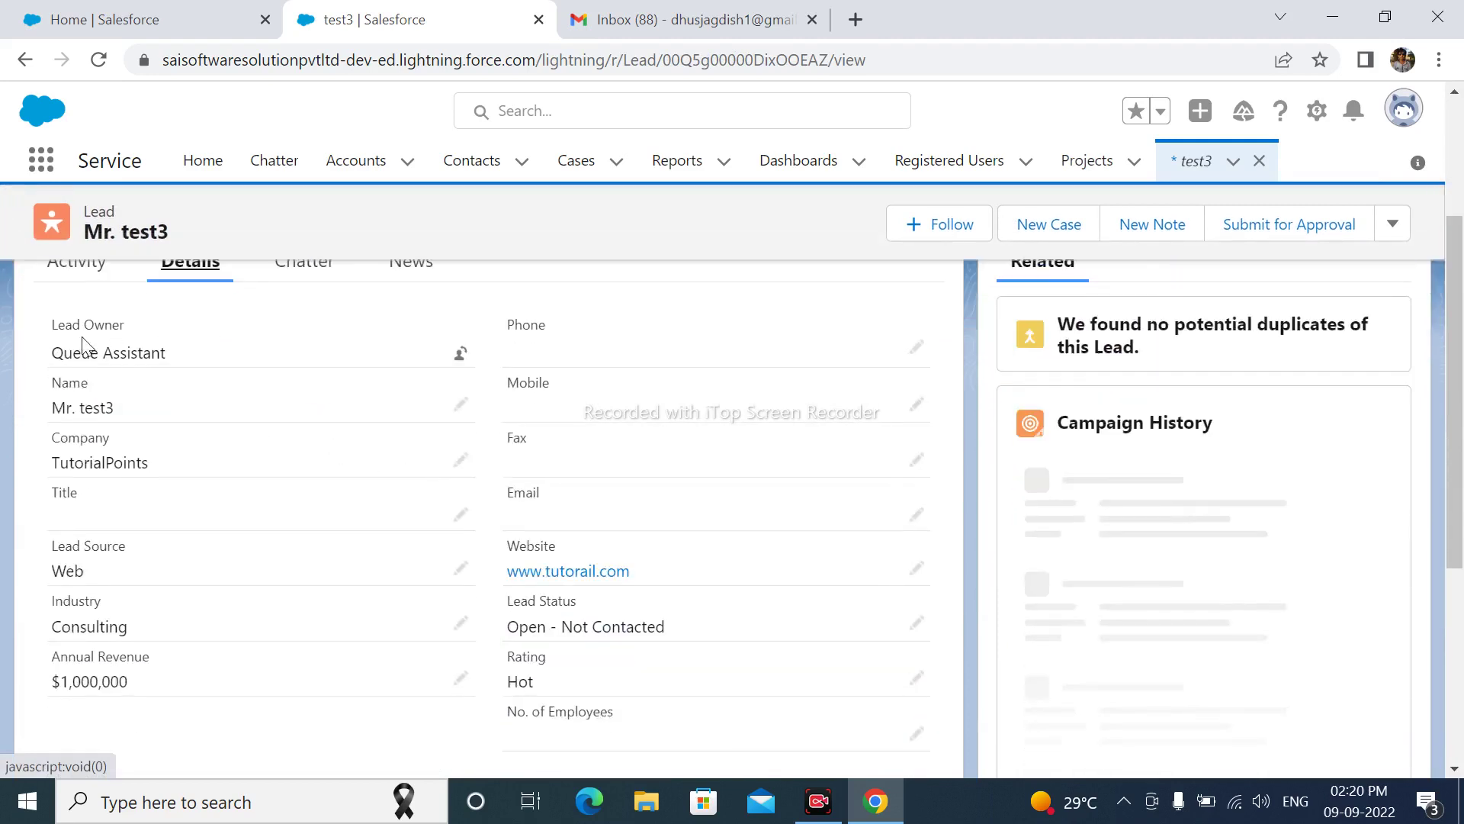
{"action": "left_click_drag", "start_coordinate": [53, 327], "coordinate": [235, 359]}
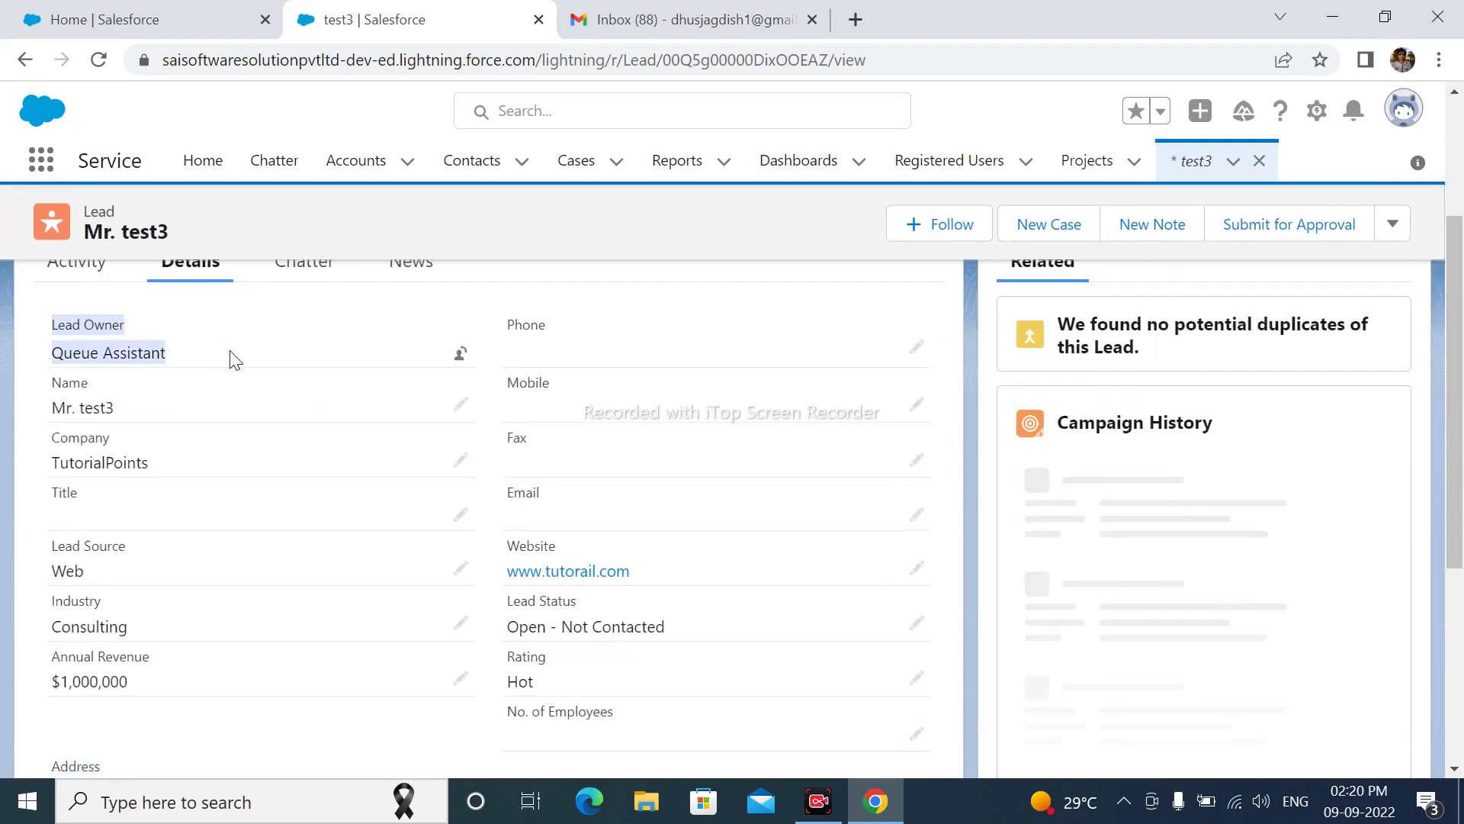
{"action": "left_click", "coordinate": [145, 354]}
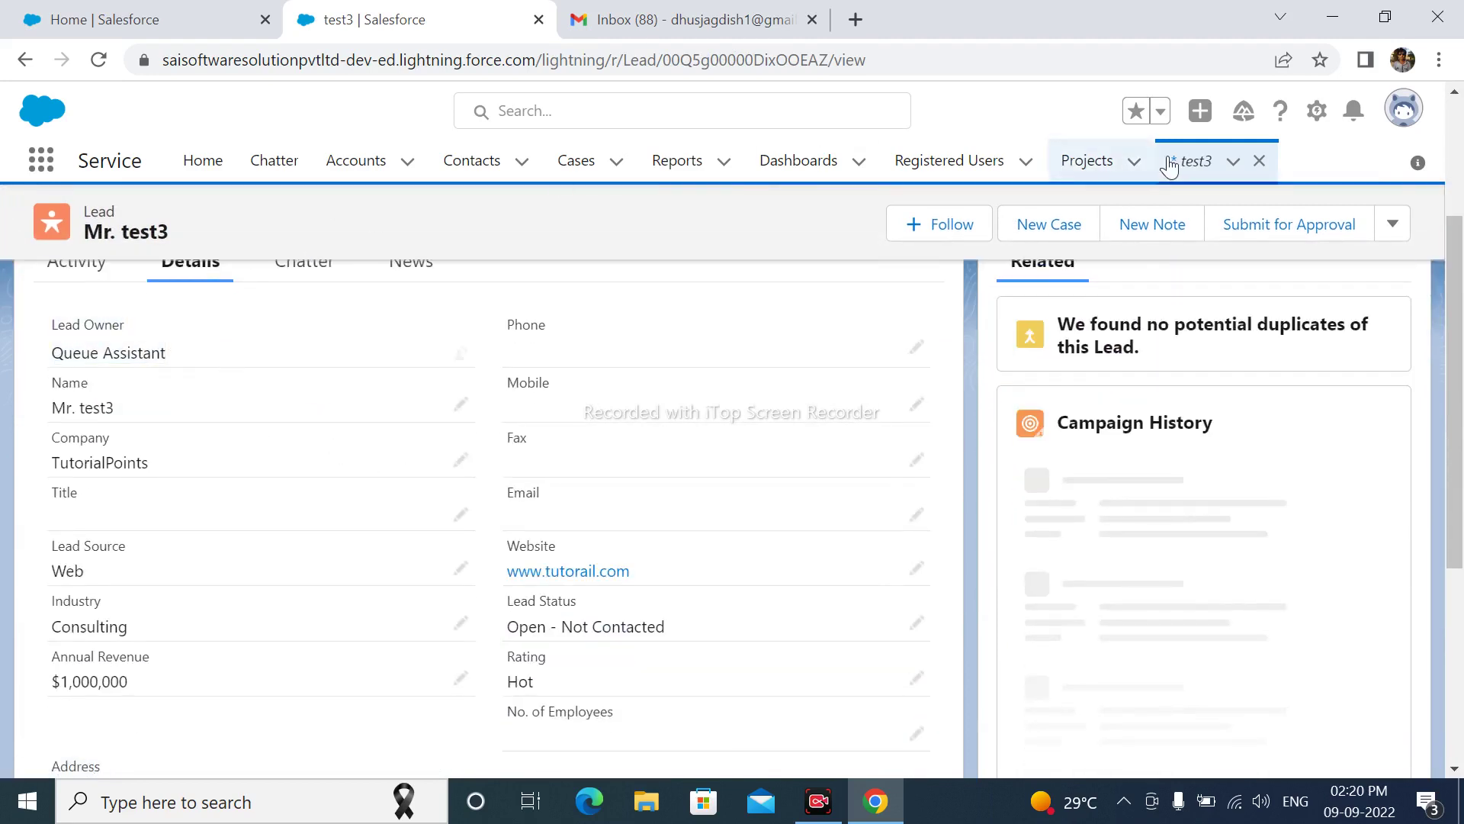
{"action": "left_click", "coordinate": [1199, 166]}
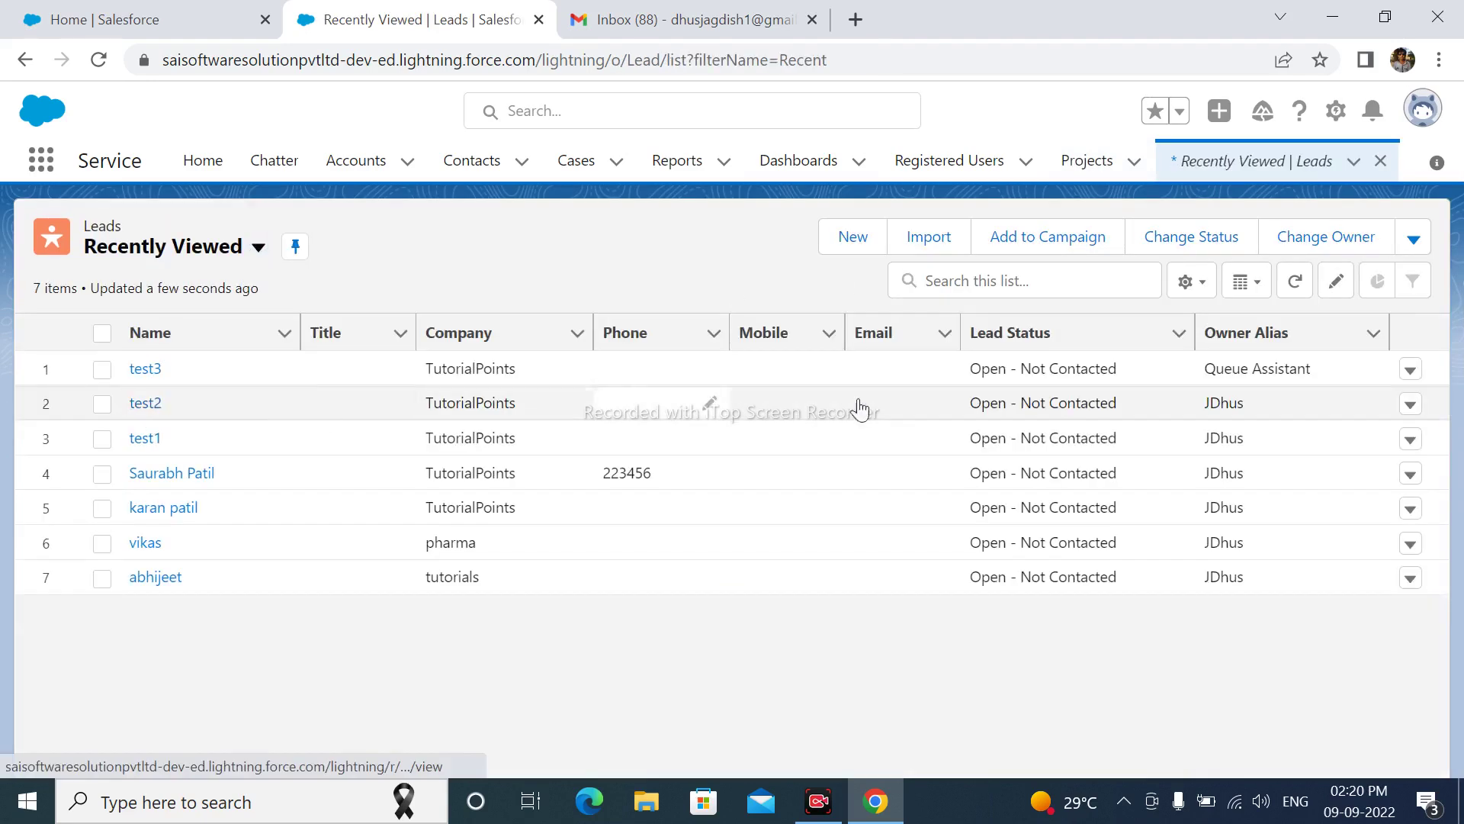
- Open test2's details and highlight its Lead Owner, an individual user rather than the queue
{"action": "left_click", "coordinate": [145, 404]}
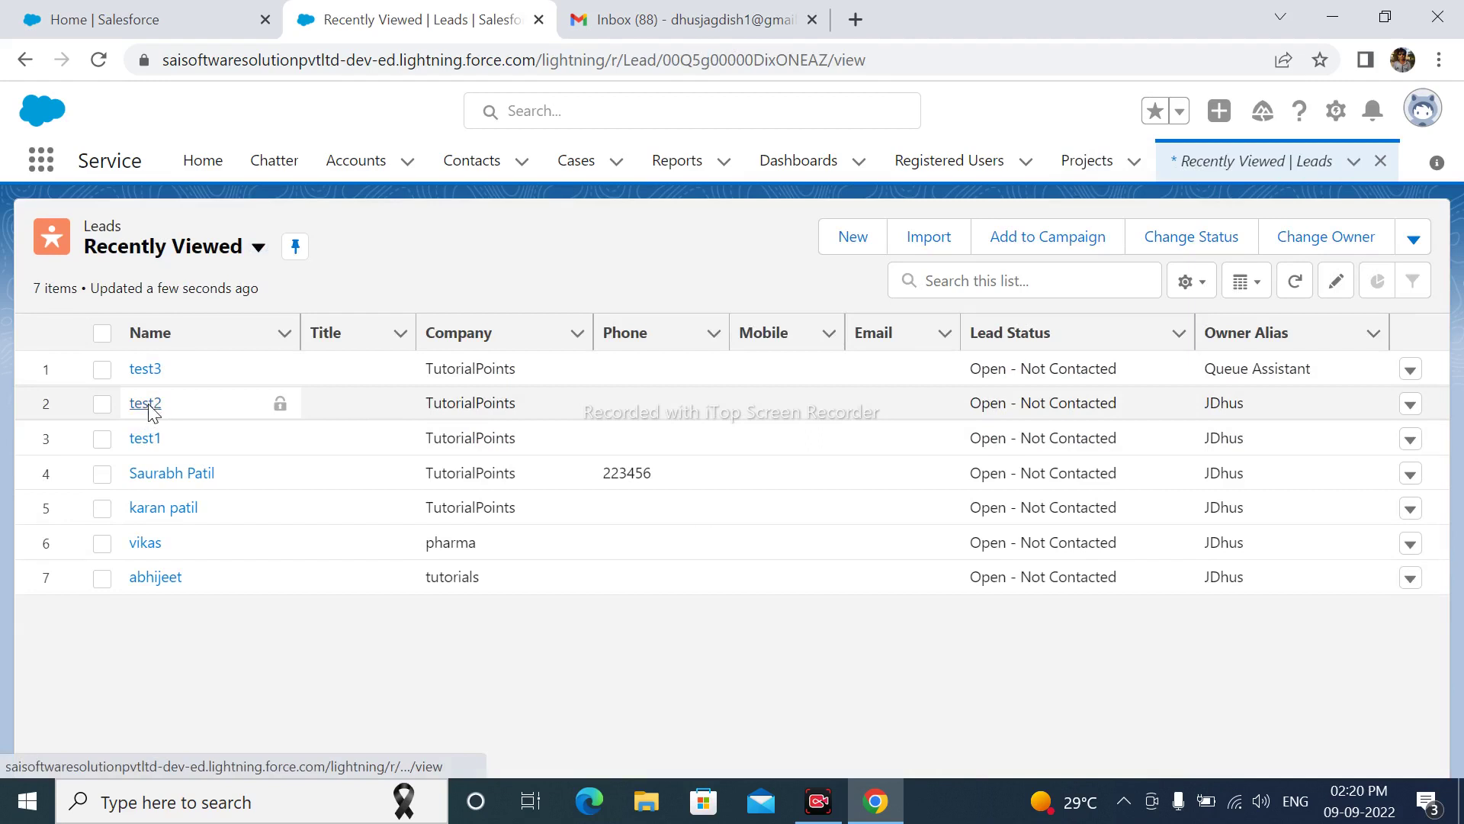
{"action": "left_click", "coordinate": [199, 489]}
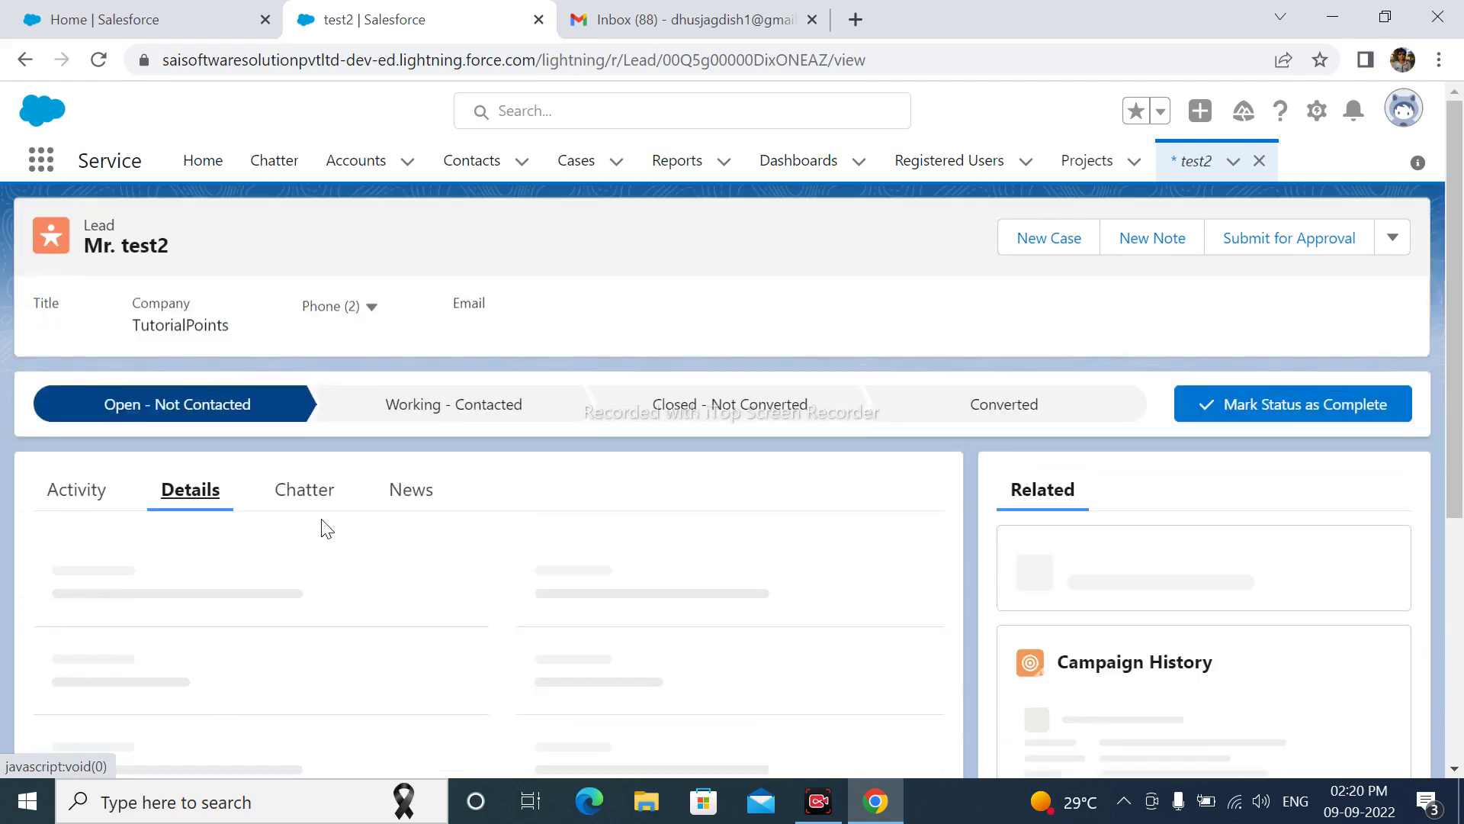
{"action": "left_click_drag", "start_coordinate": [82, 598], "coordinate": [183, 601]}
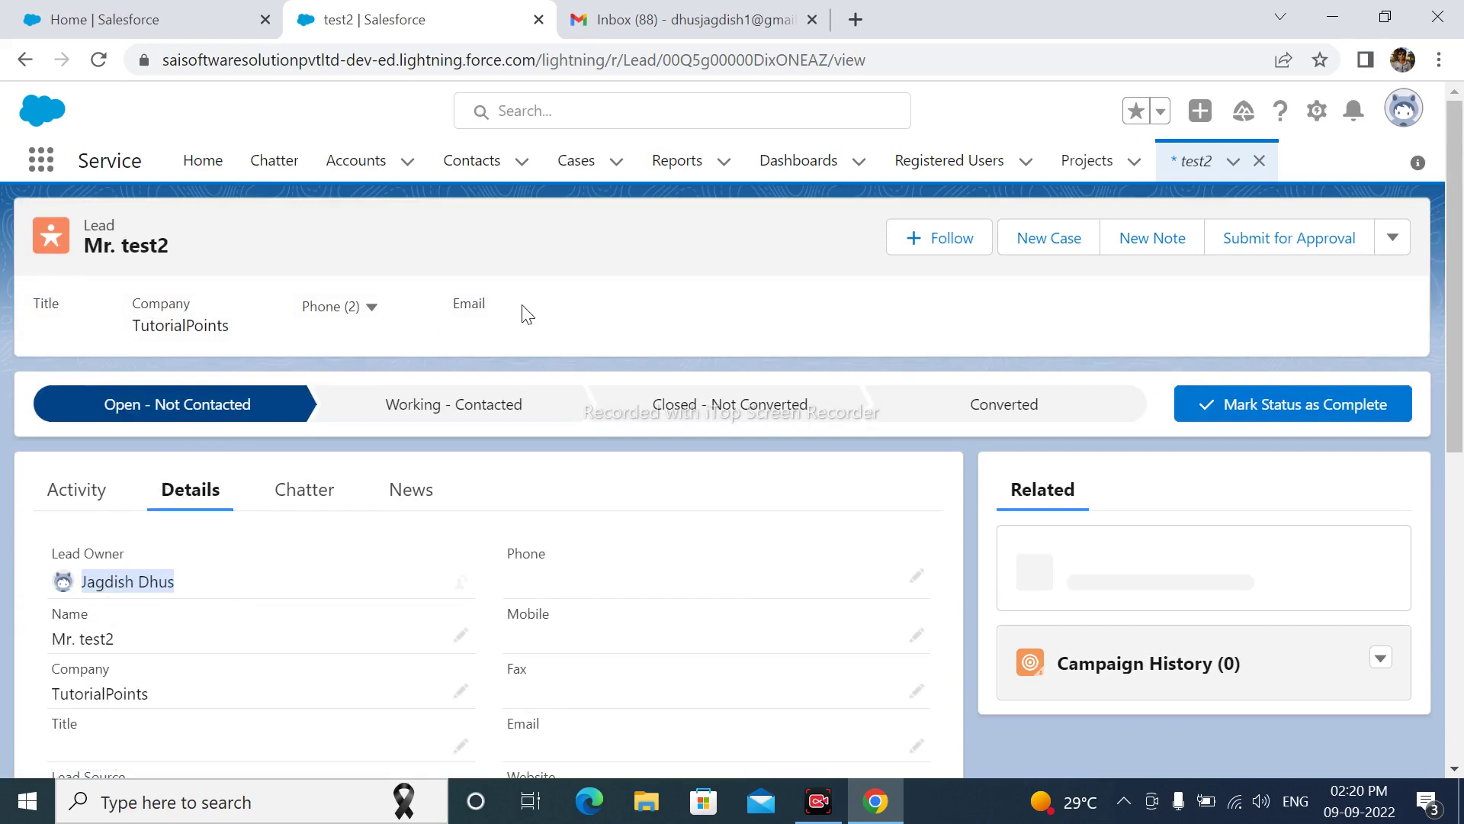